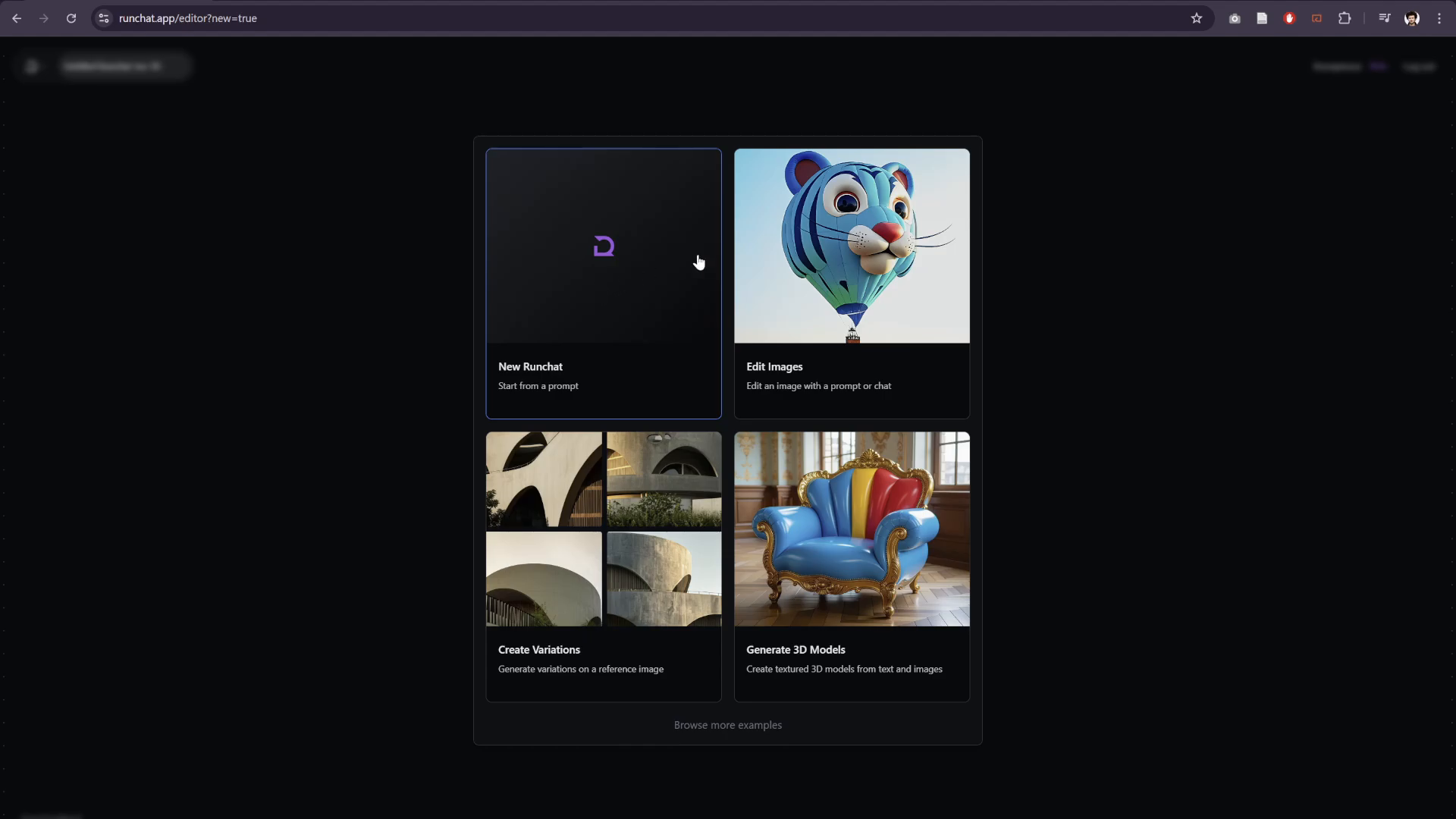
# - Create a new Runchat that starts from a prompt
pyautogui.click(580, 278)
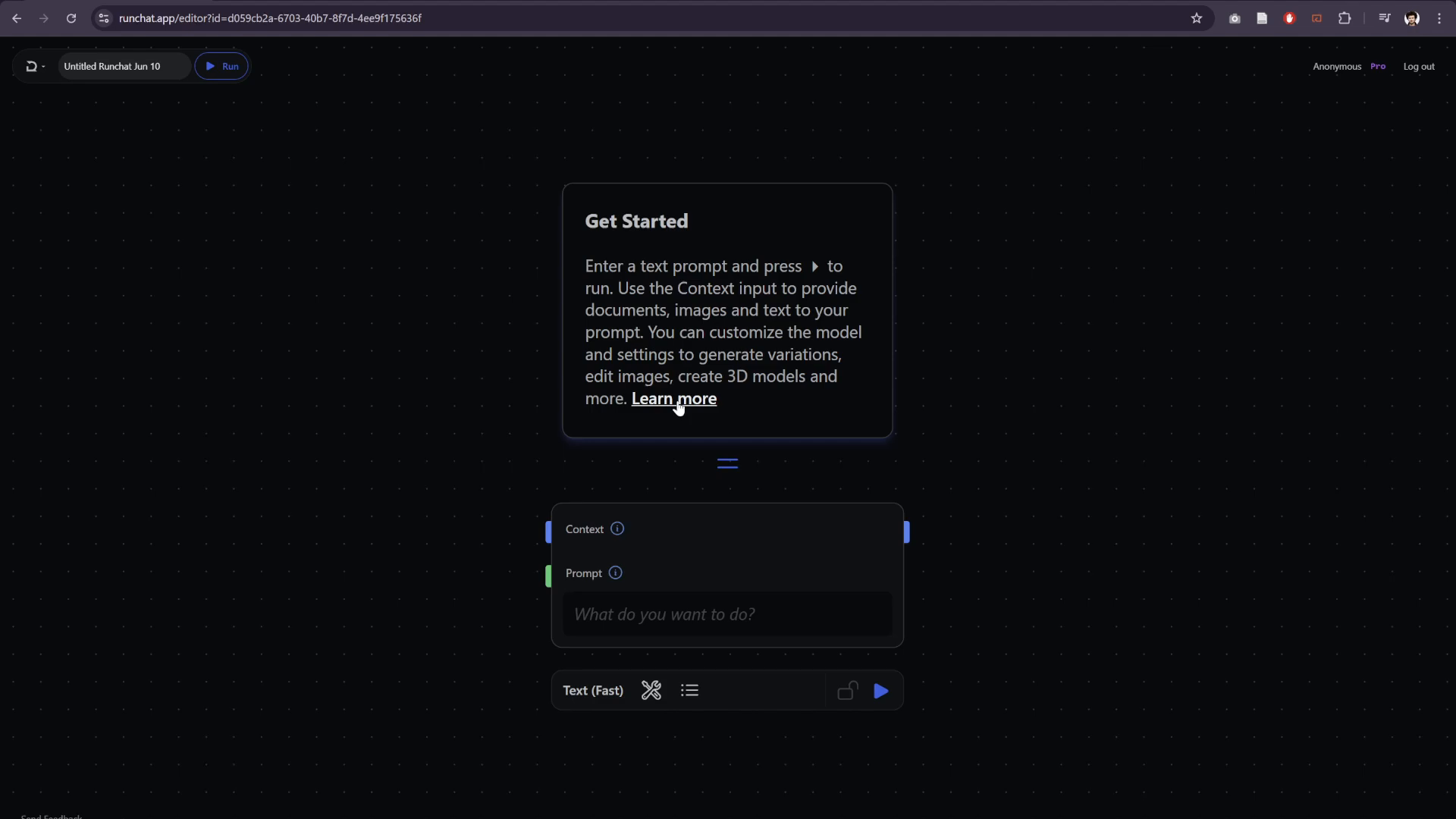
pyautogui.scroll(-2, 387, 488)
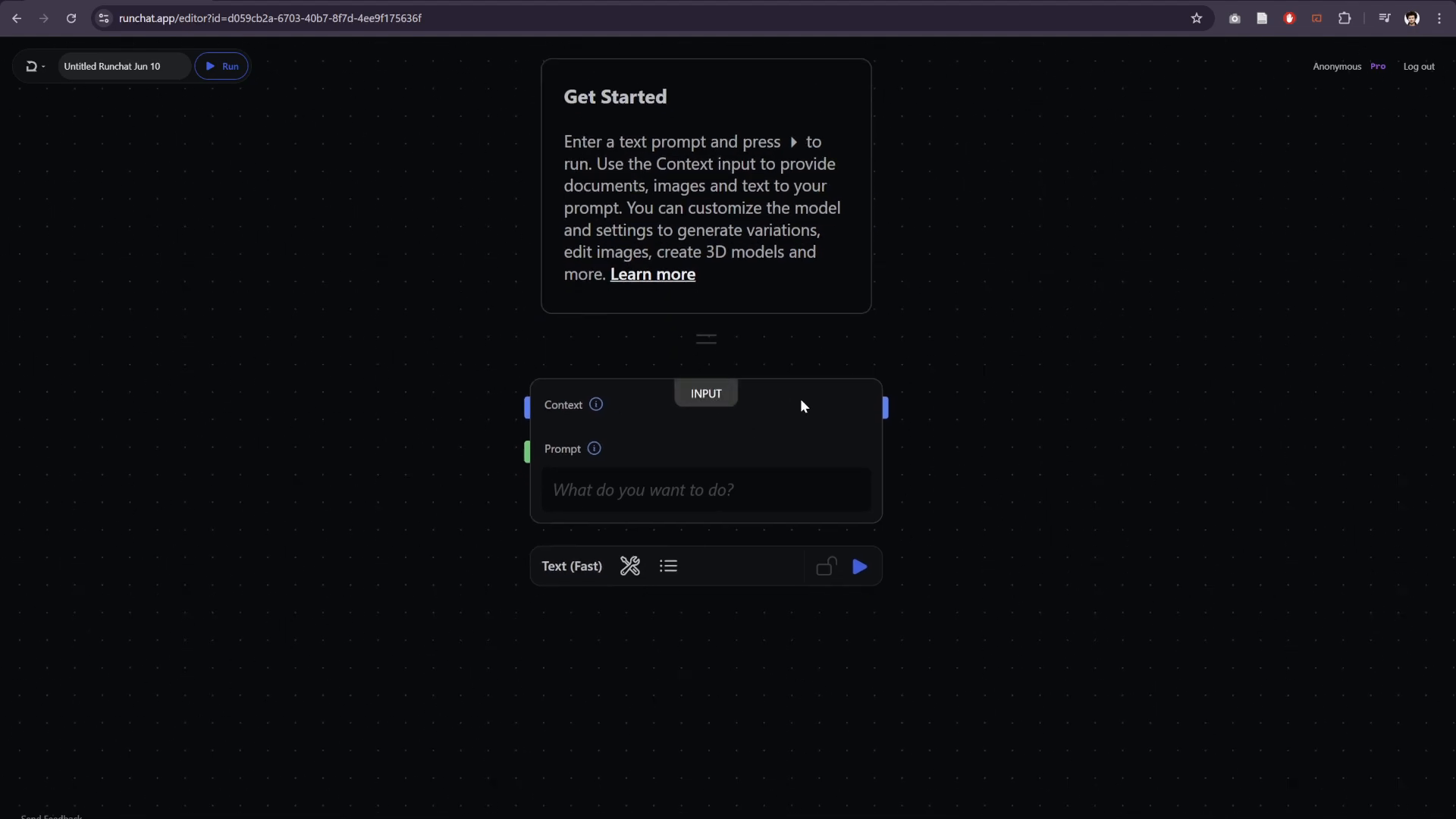
pyautogui.scroll(-2, 1056, 464)
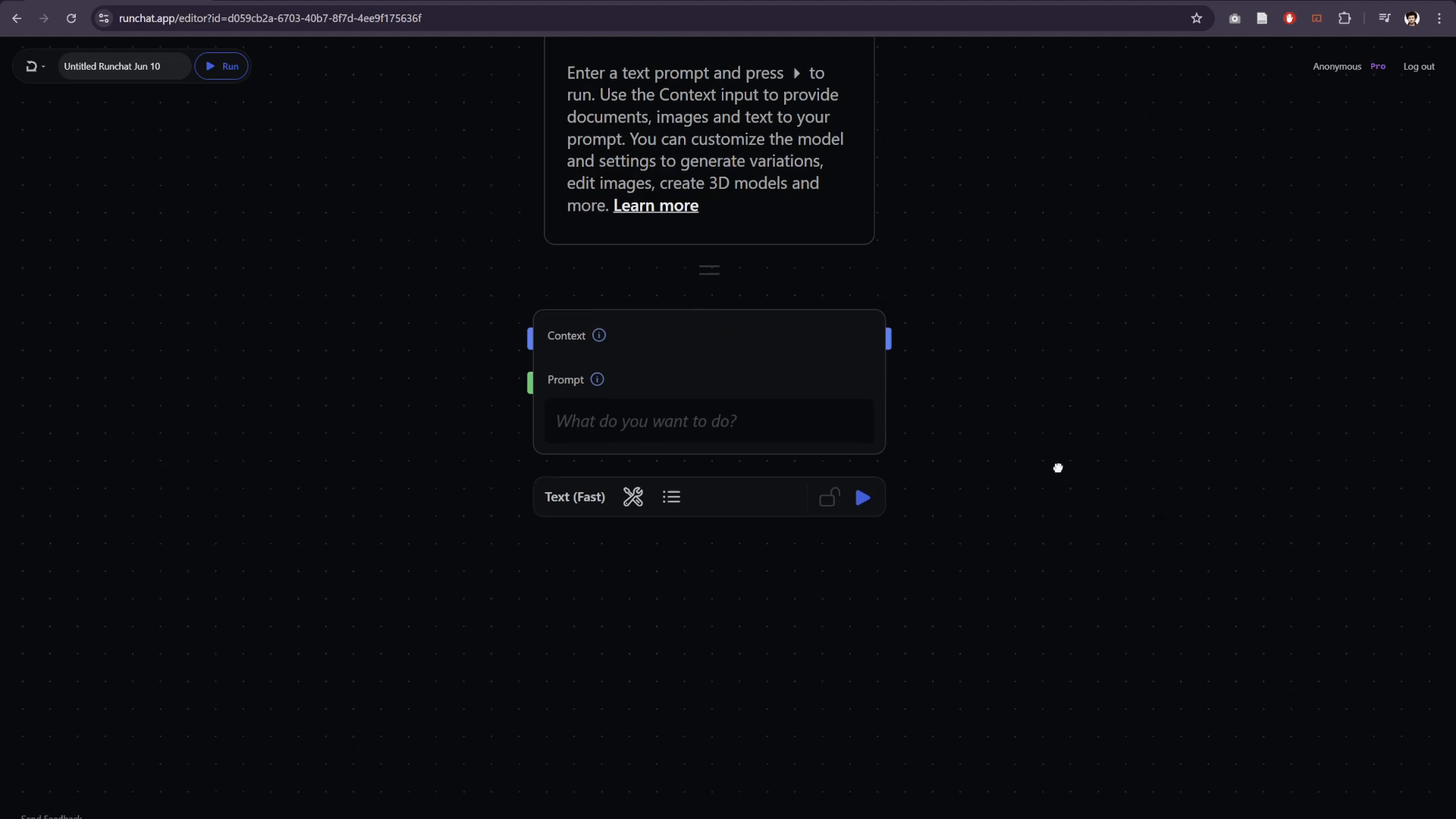
# - Change the starting prompt node's model to Text and Image
pyautogui.click(630, 460)
pyautogui.click(561, 474)
pyautogui.click(615, 528)
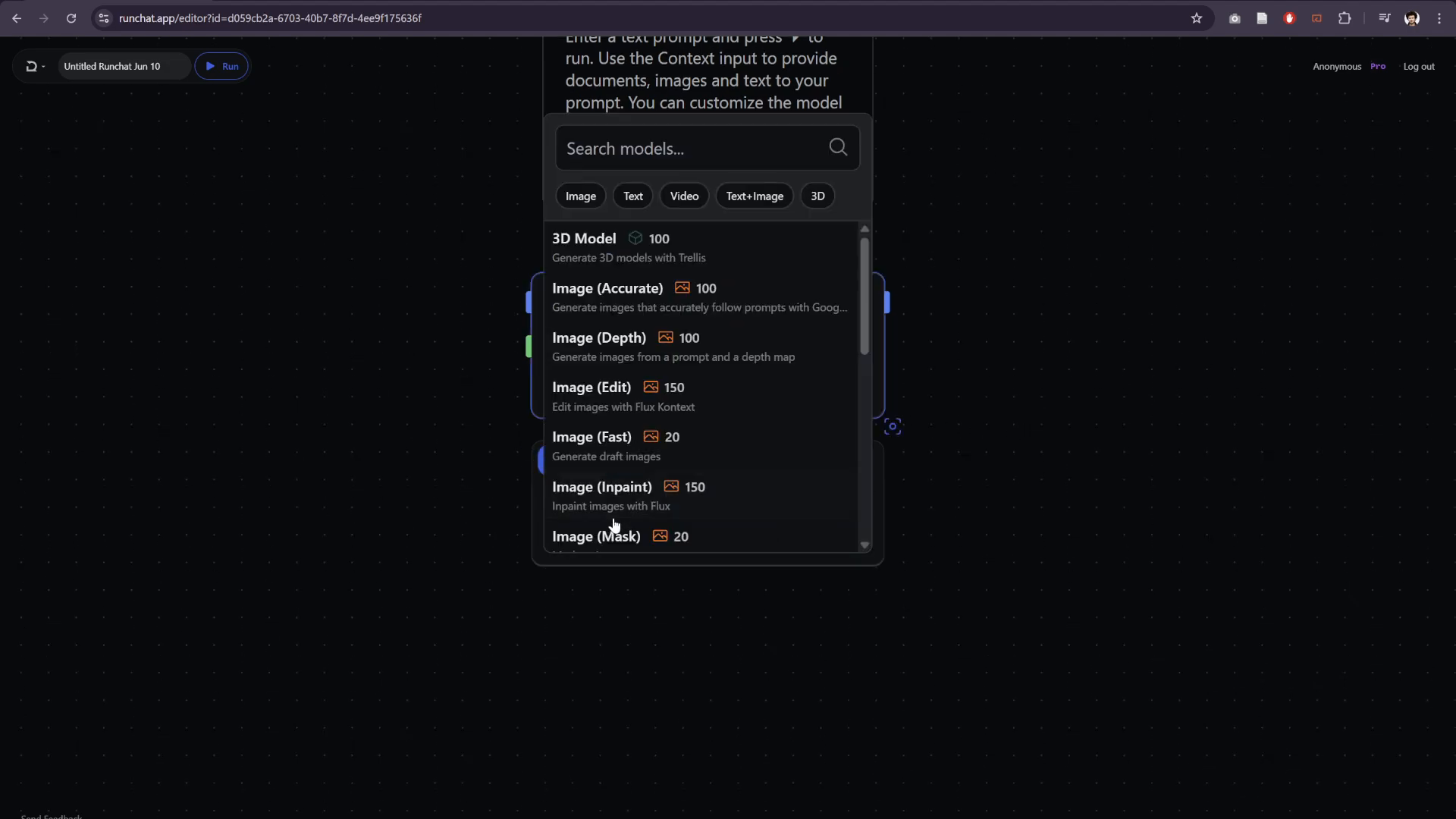
pyautogui.scroll(-5, 607, 485)
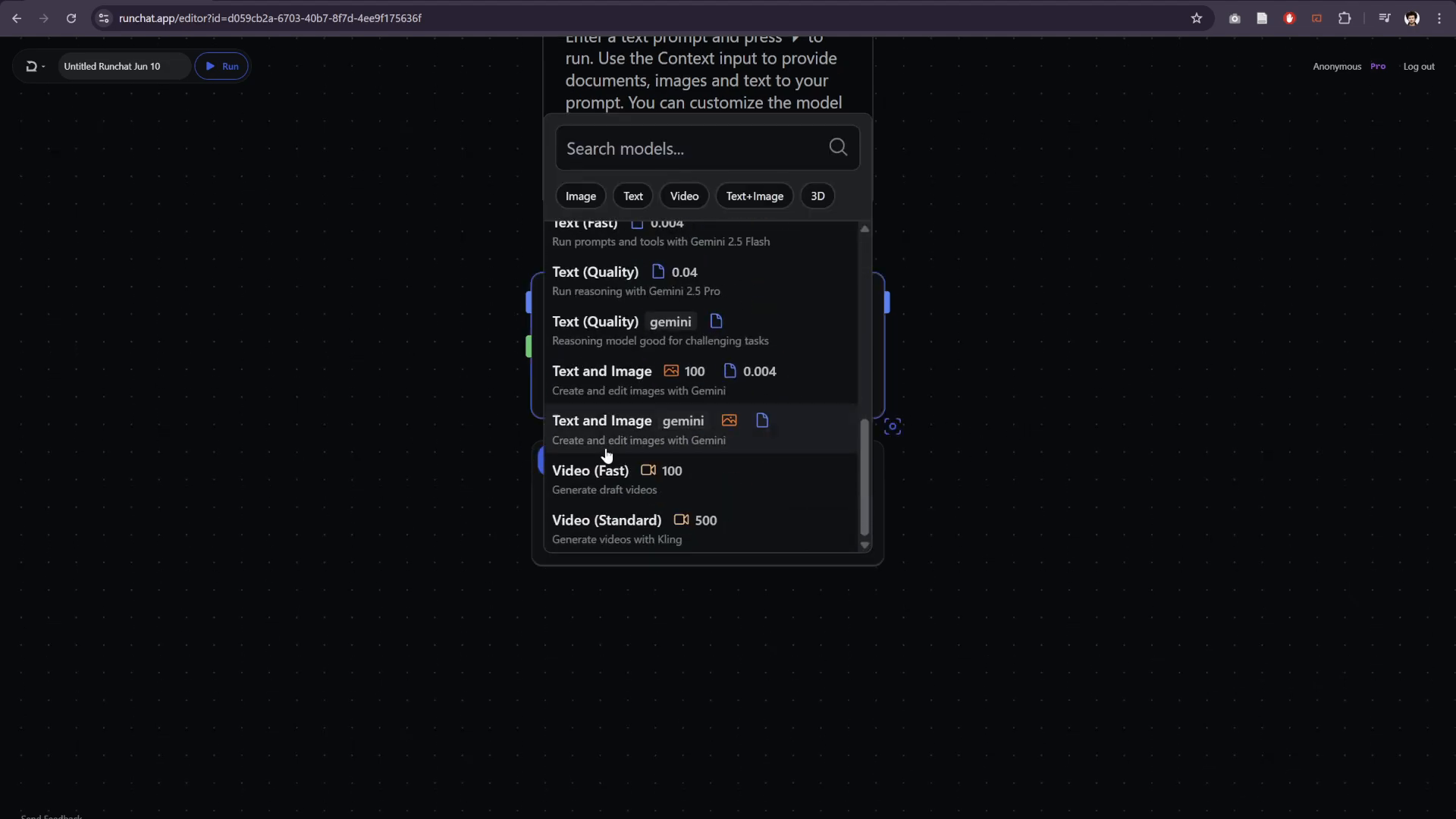
pyautogui.click(588, 373)
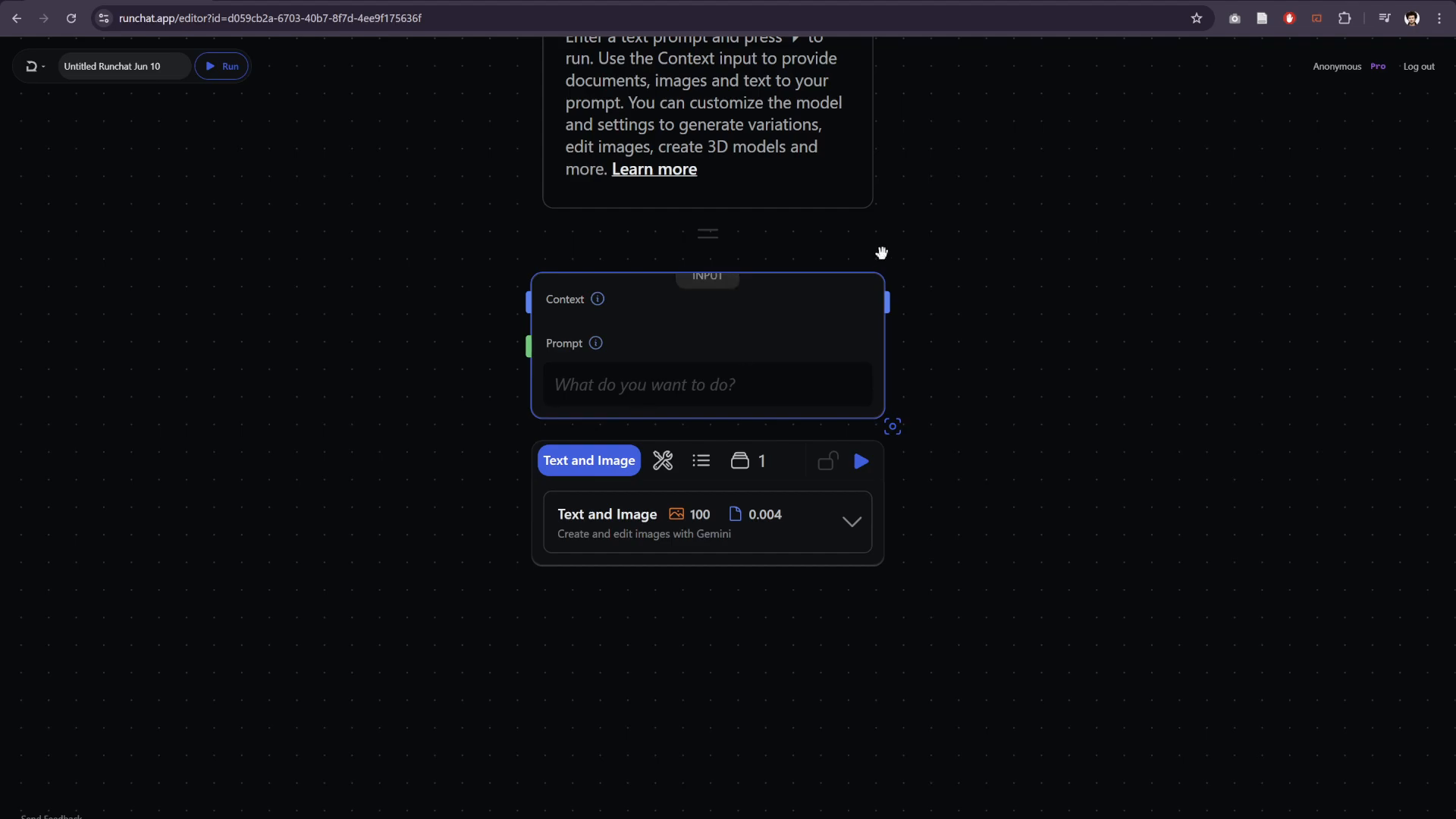
# - Delete the starting prompt node from the canvas
pyautogui.click(802, 280)
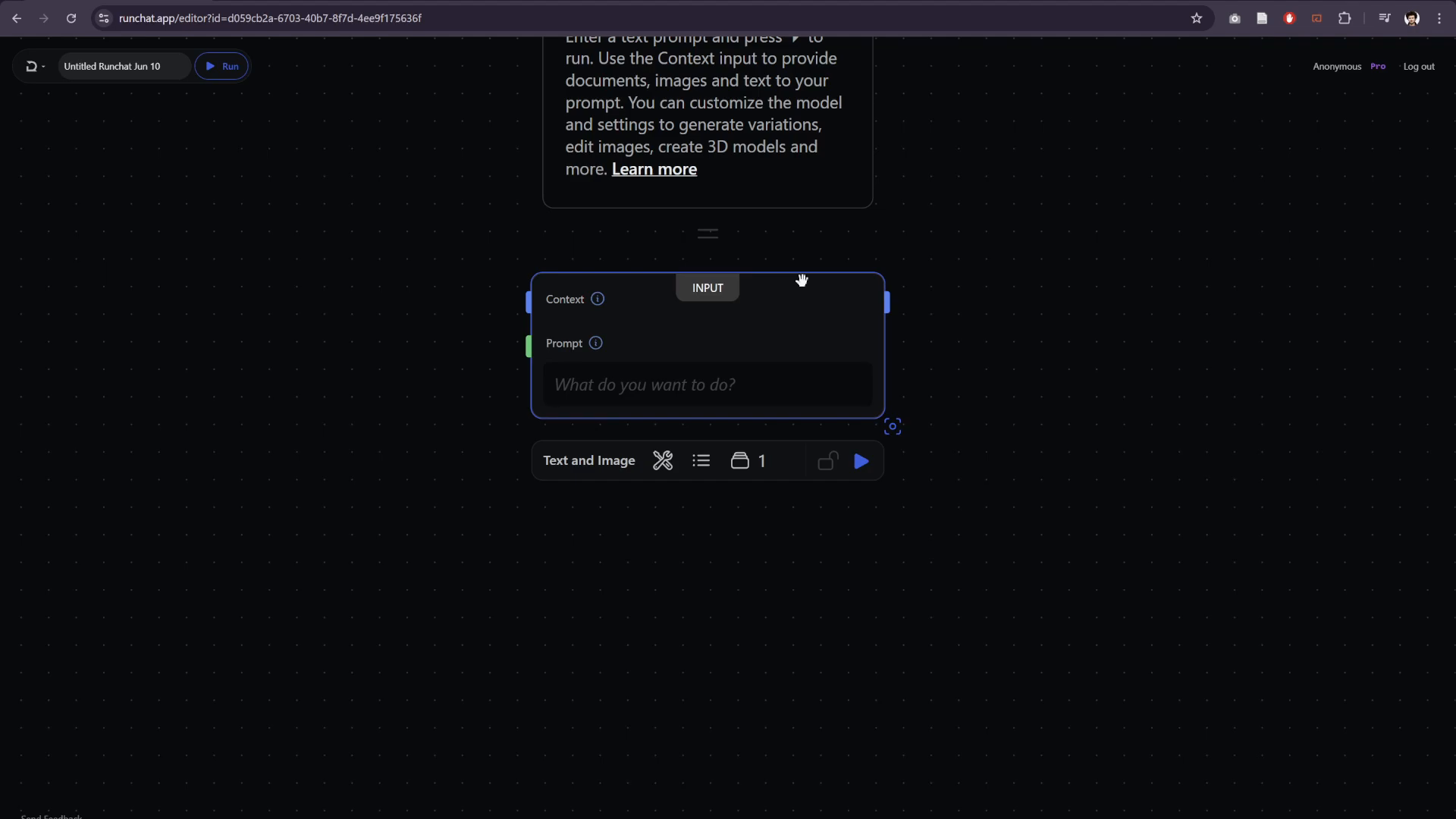
pyautogui.press('Delete')
pyautogui.doubleClick(599, 292)
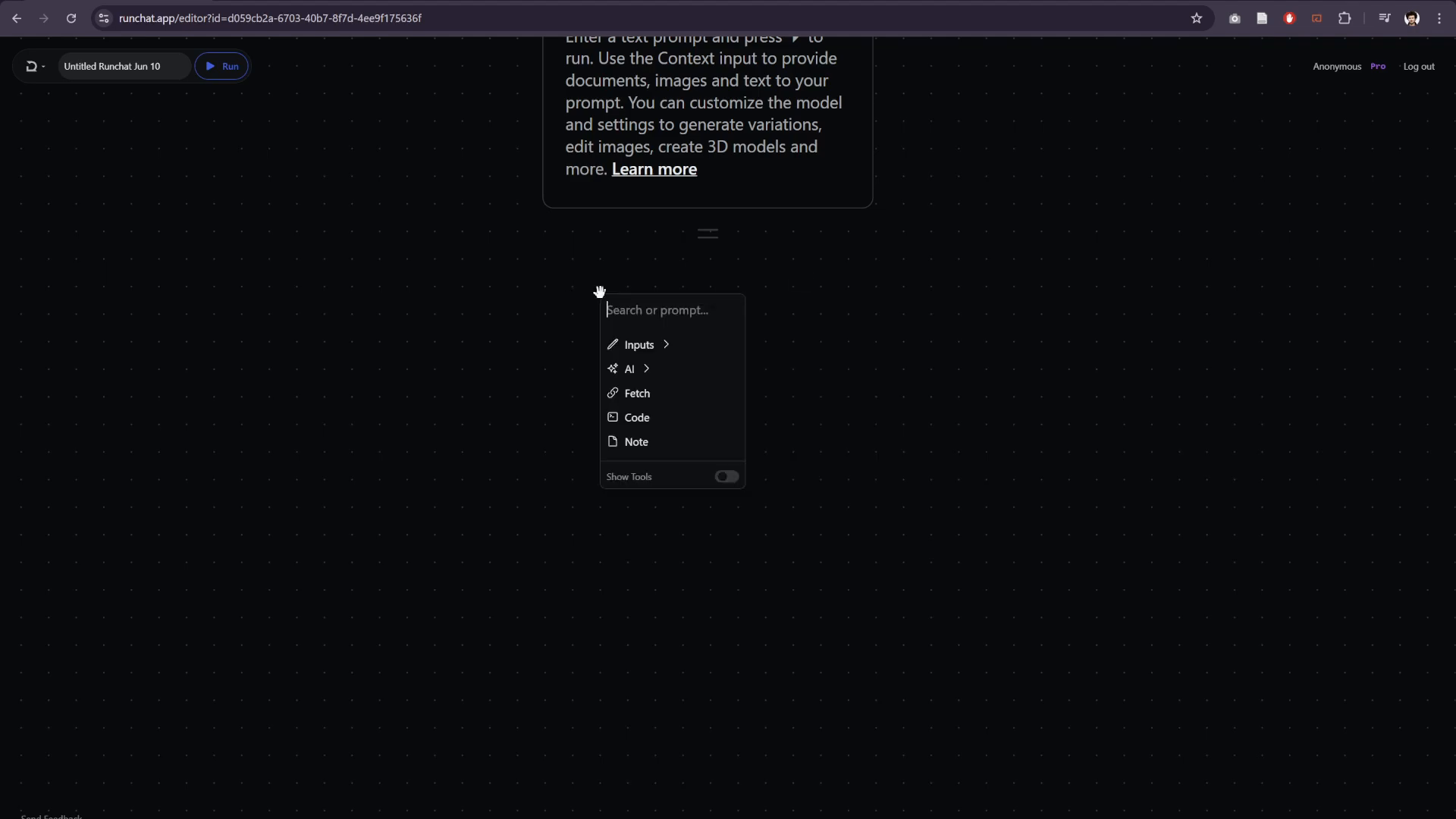
pyautogui.click(627, 370)
pyautogui.click(475, 282)
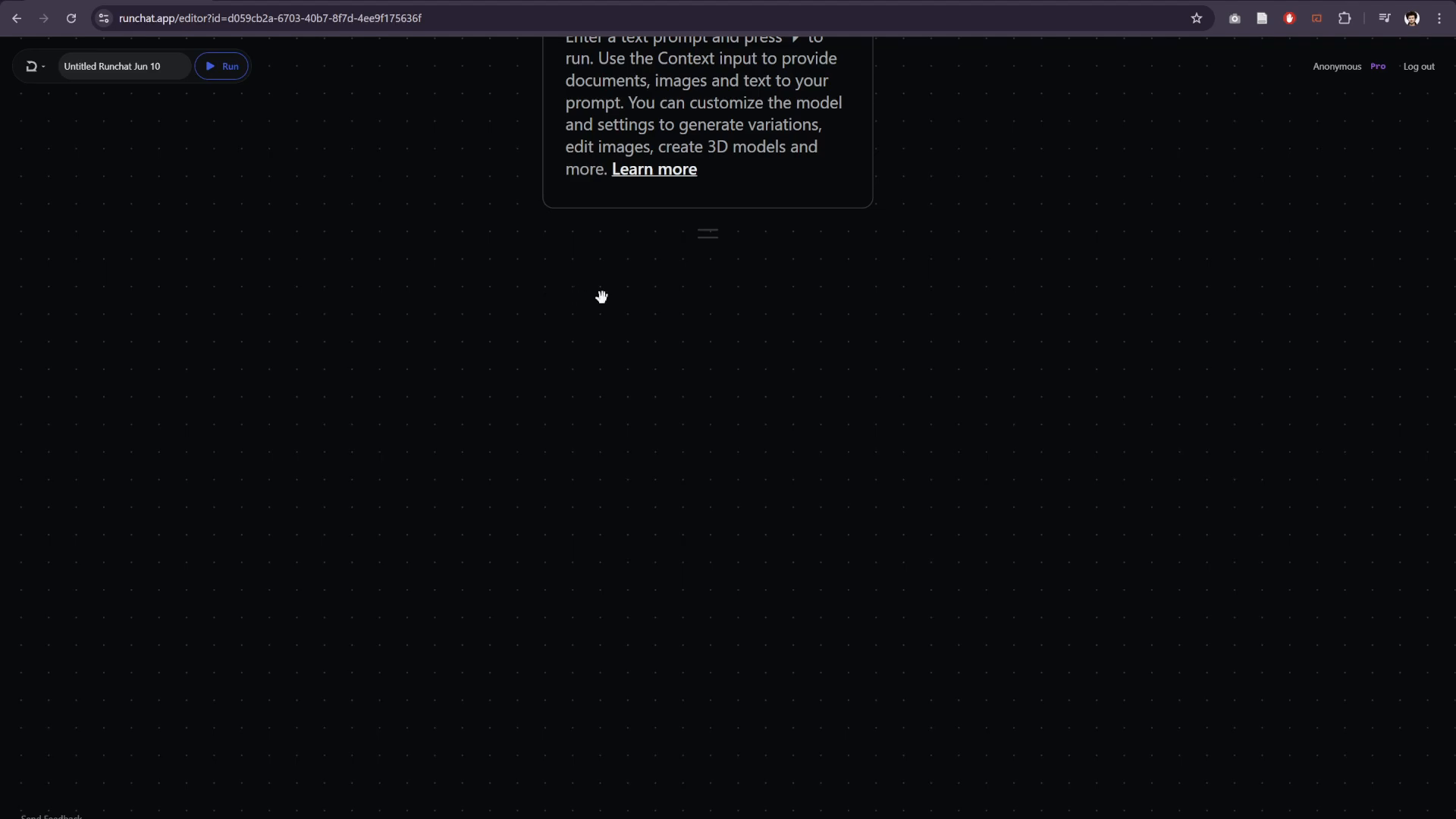
pyautogui.doubleClick(614, 299)
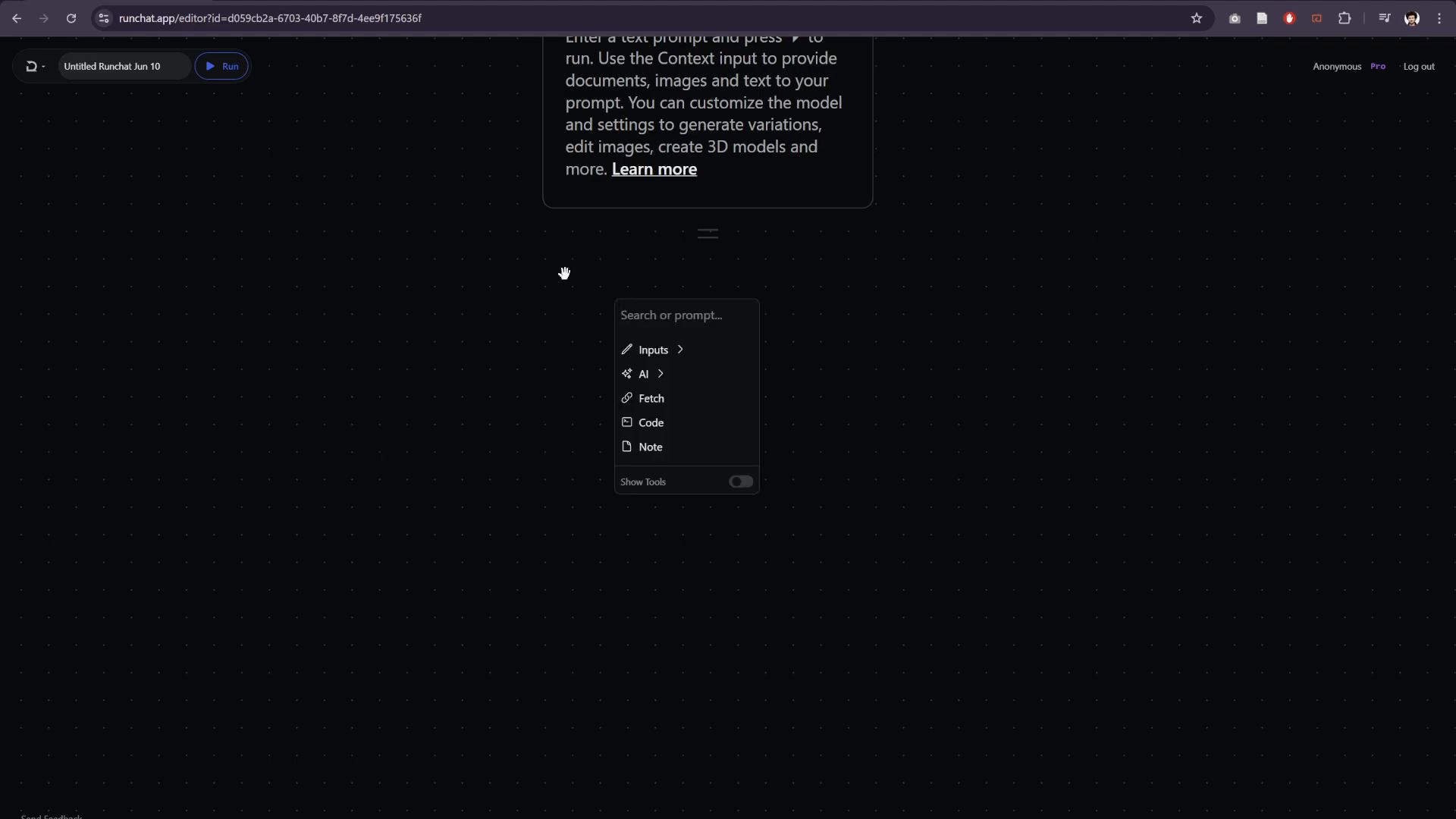
pyautogui.click(643, 374)
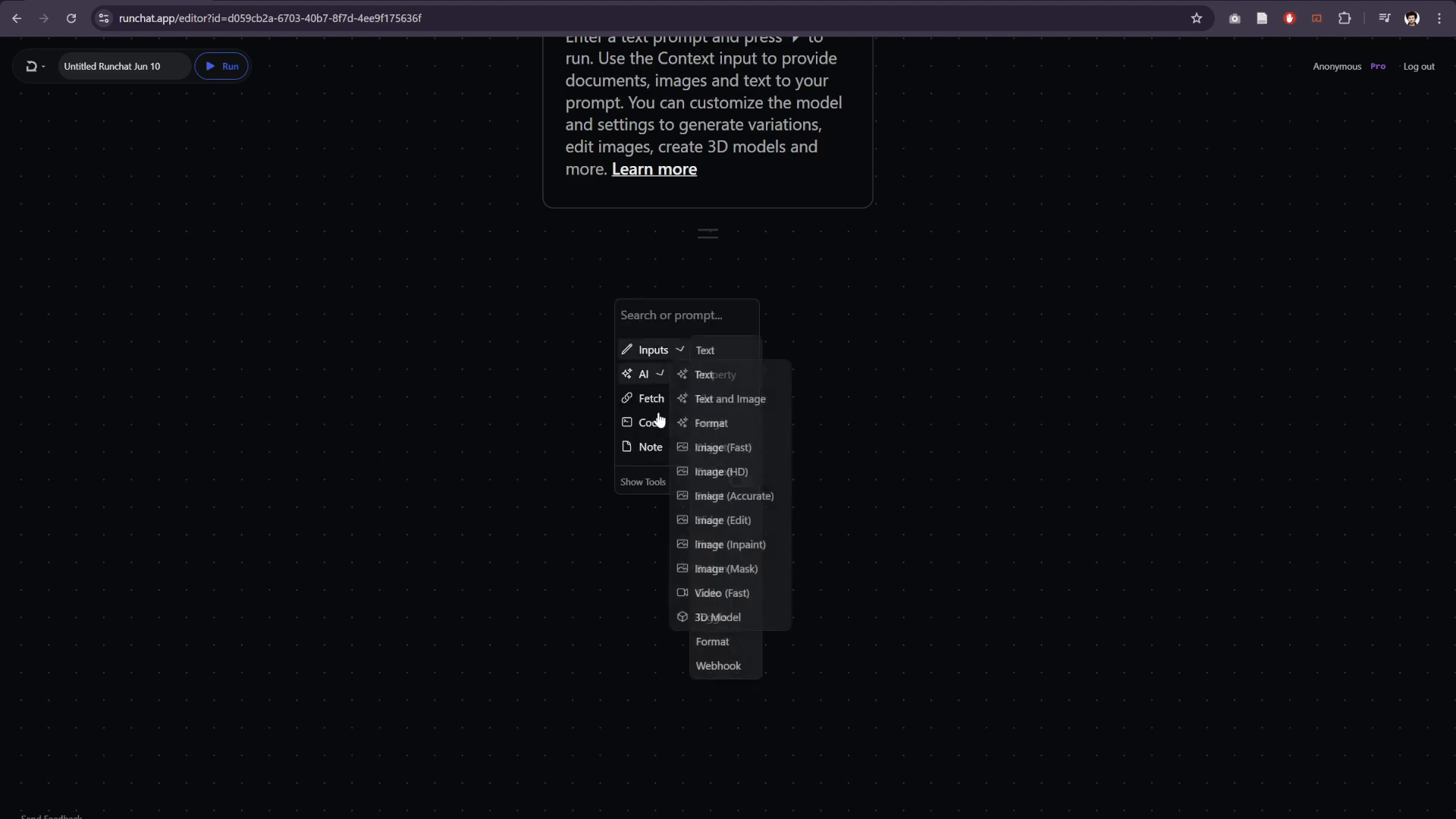
pyautogui.click(519, 310)
pyautogui.doubleClick(554, 319)
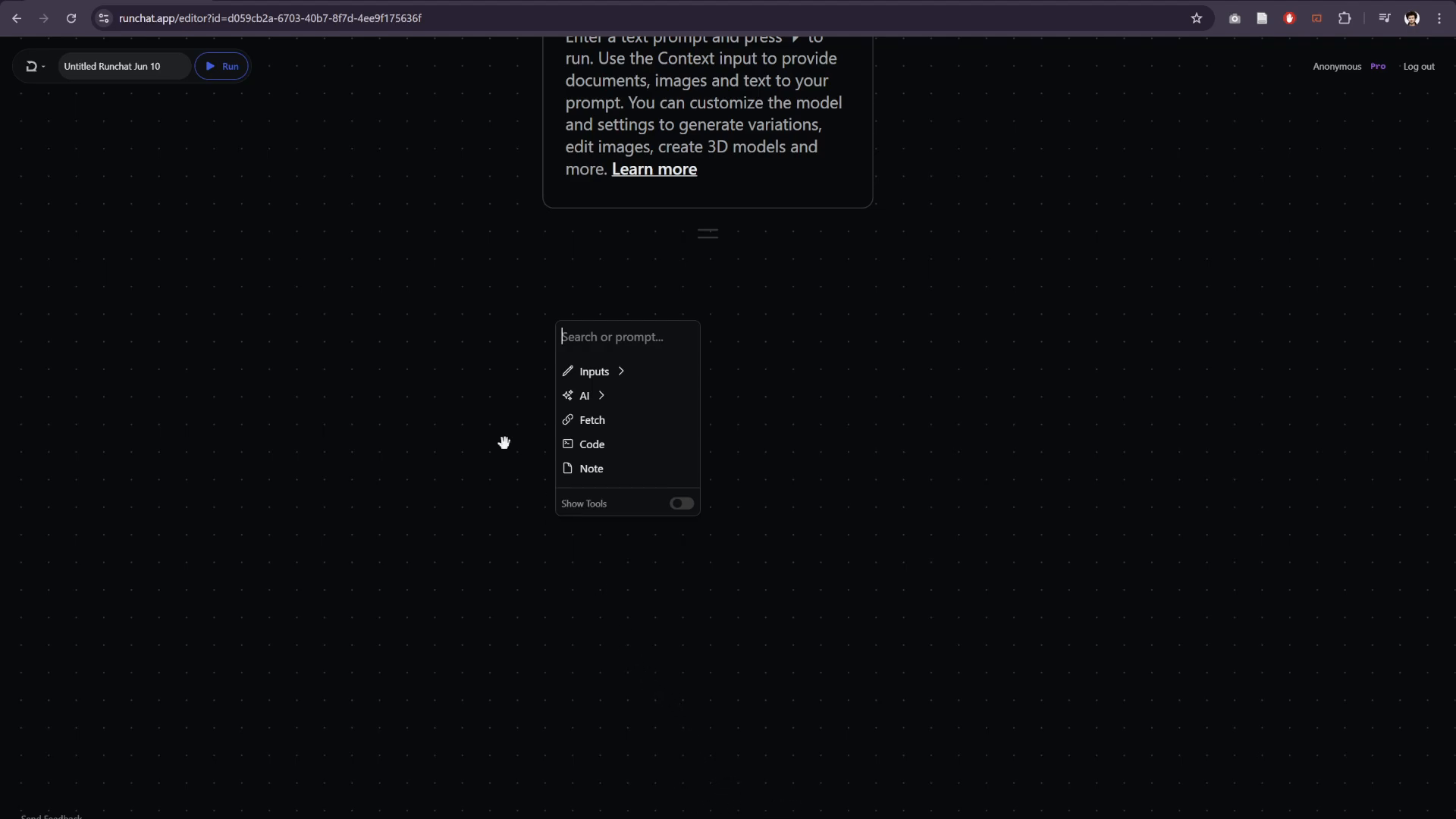
# - Add an Image (Fast) AI node on the empty canvas below the Get Started note
pyautogui.doubleClick(482, 303)
pyautogui.moveTo(517, 385)
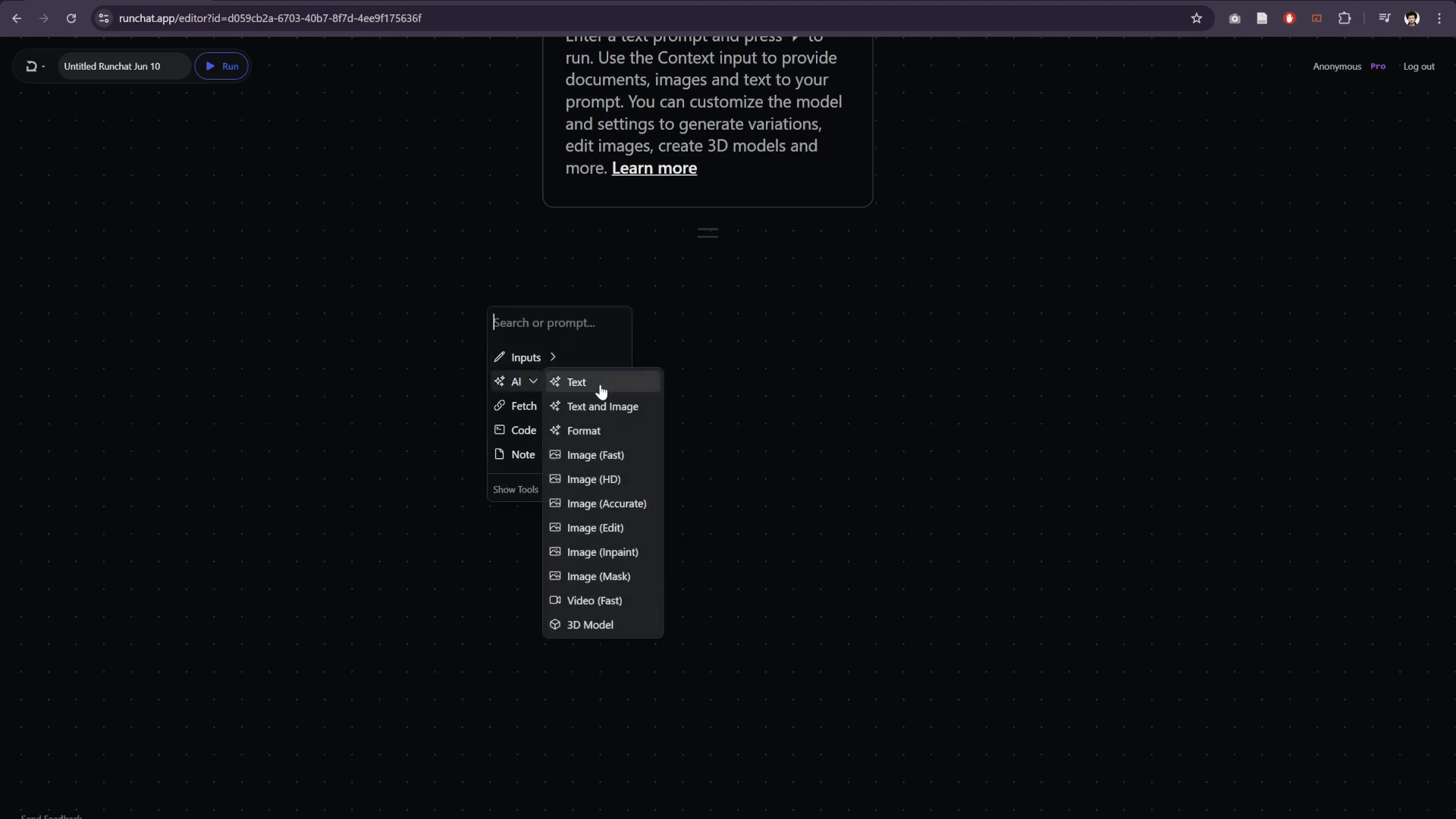
pyautogui.click(602, 462)
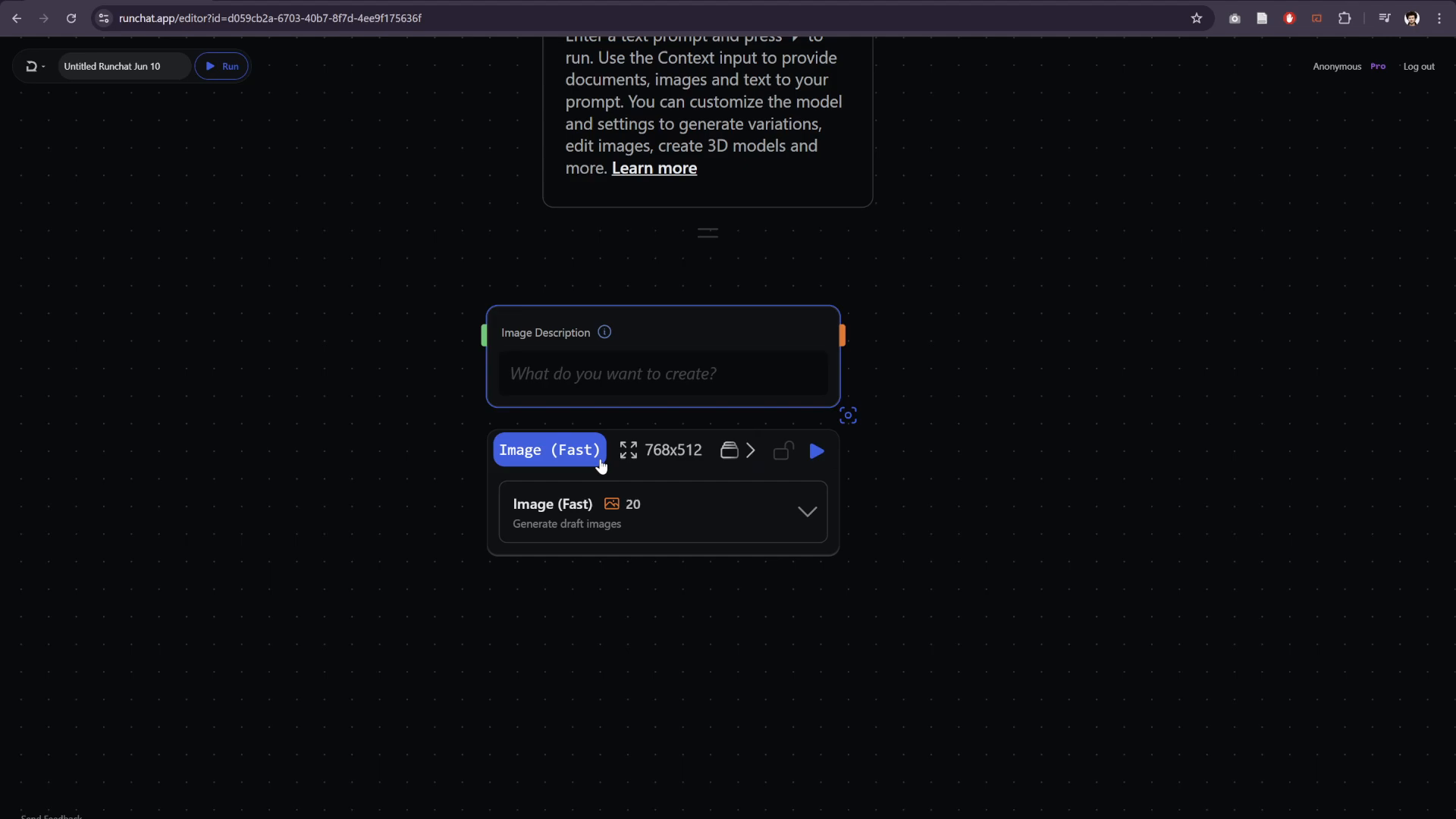
# - Set the image description to "a monstera deliciosa in a pot, neutral white background" and enlarge the node
pyautogui.click(628, 352)
pyautogui.write('a monstera deliciosa in a pot, neutral white background')
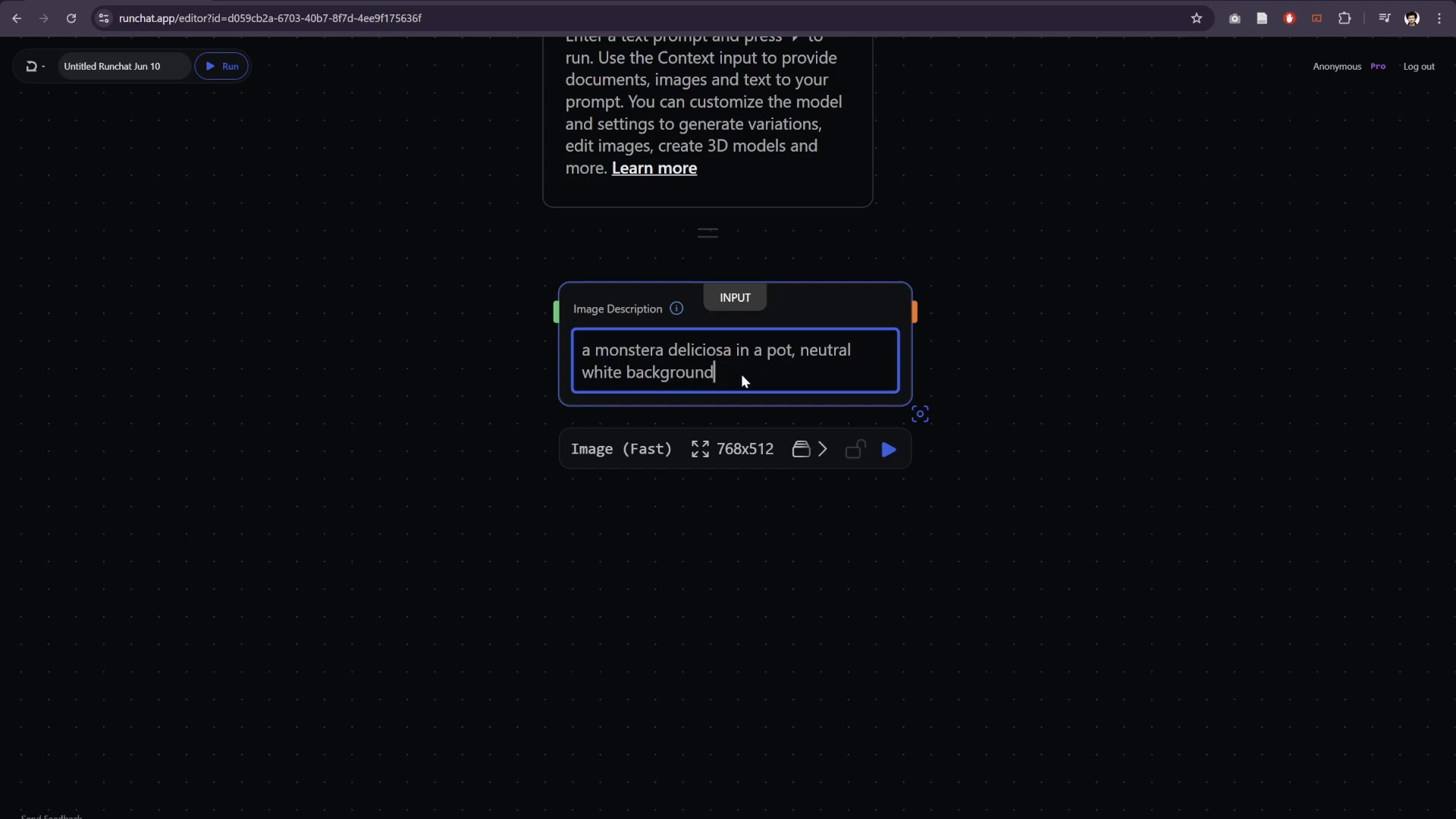
pyautogui.click(920, 413)
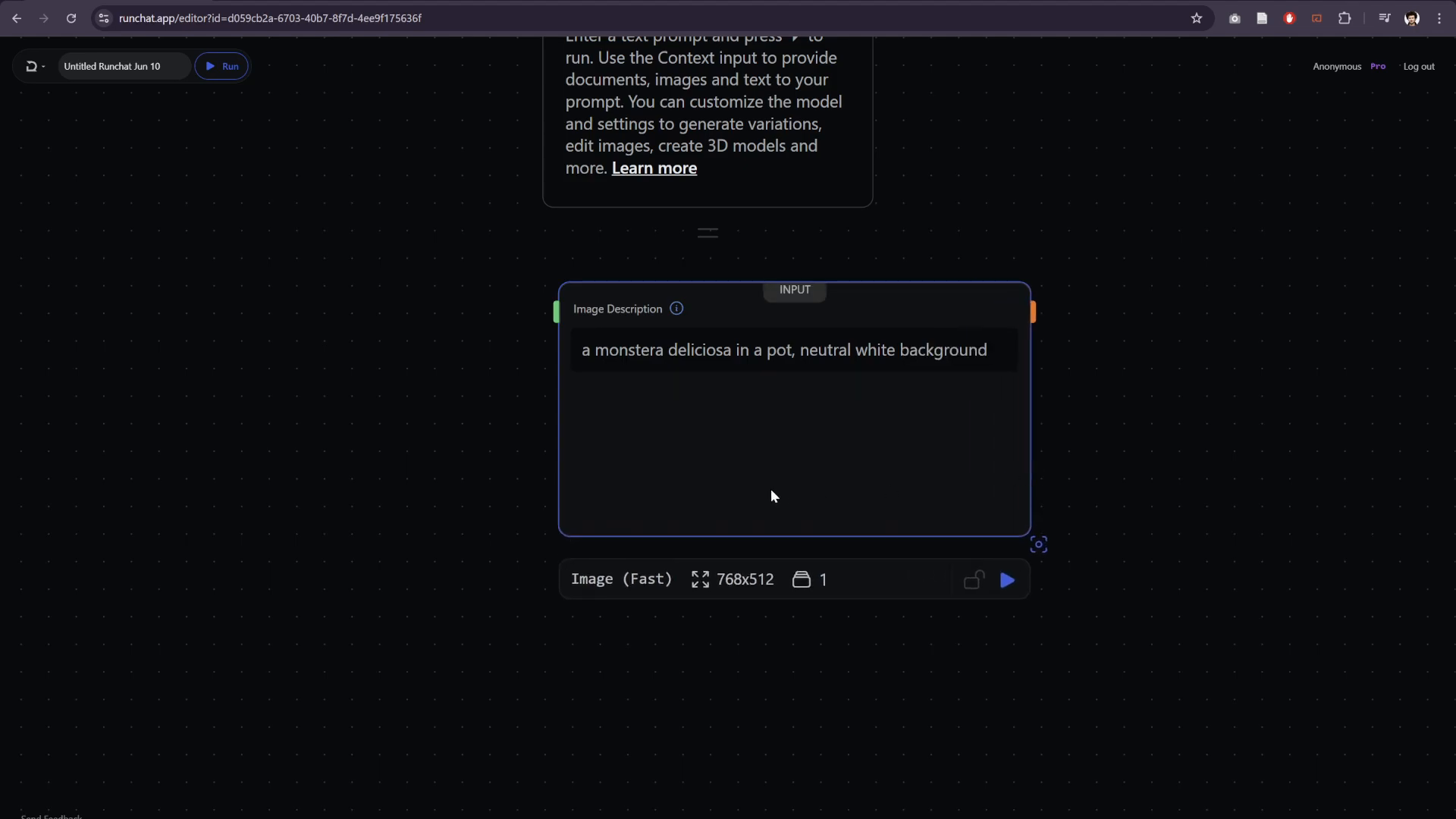
# - Set the Image (Fast) node's output size to 512x512
pyautogui.click(620, 576)
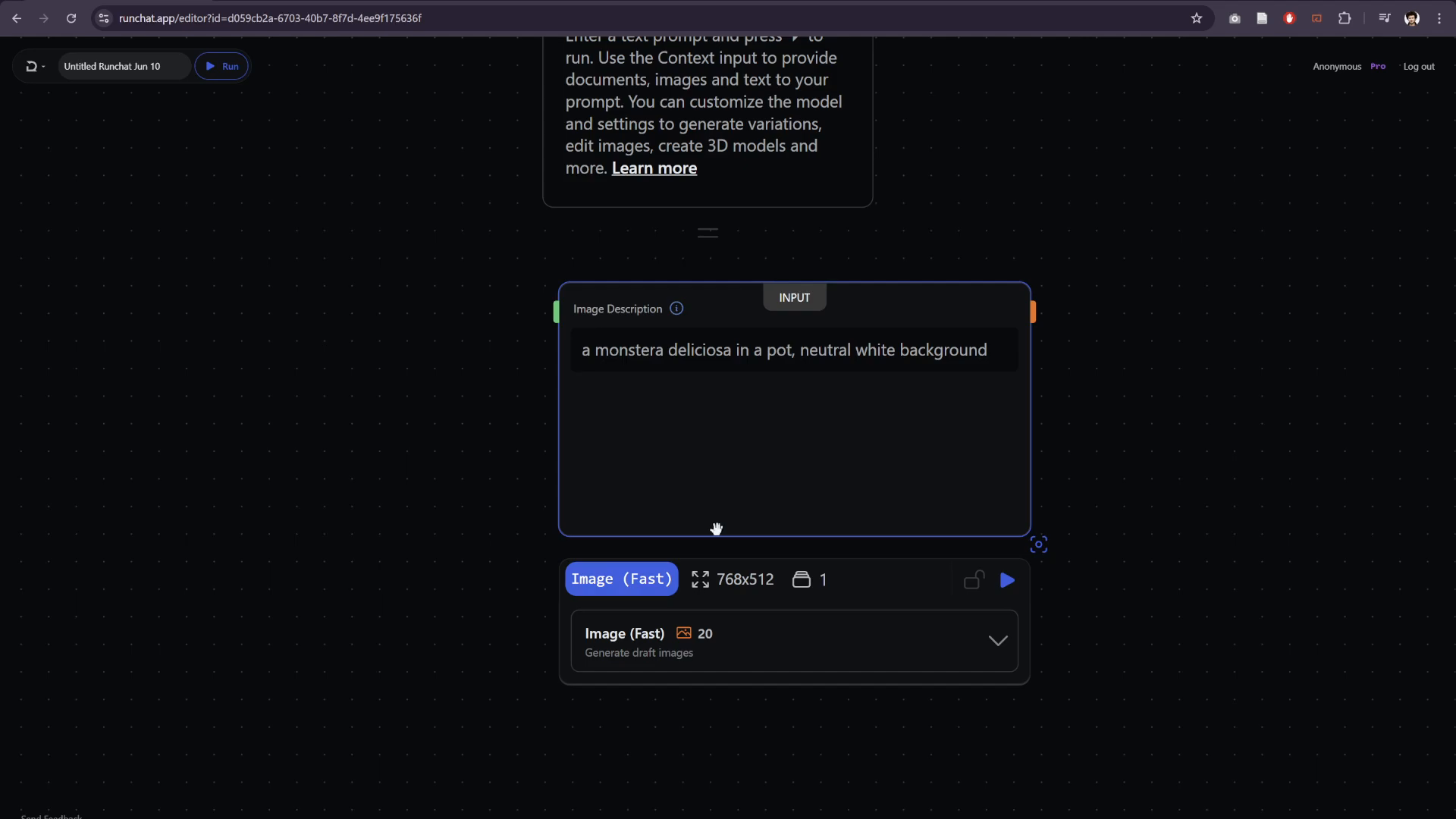
pyautogui.click(740, 580)
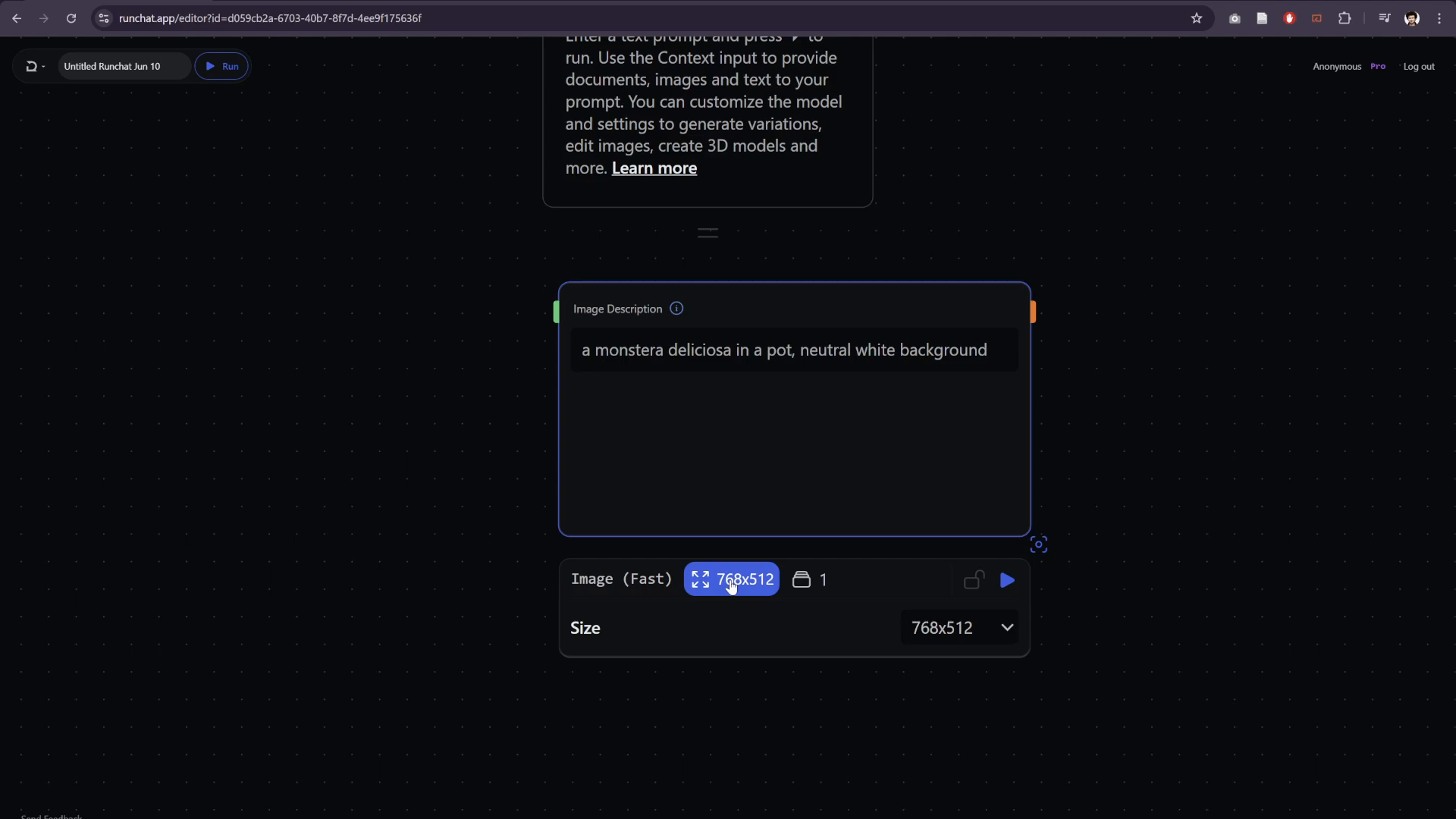
pyautogui.click(946, 662)
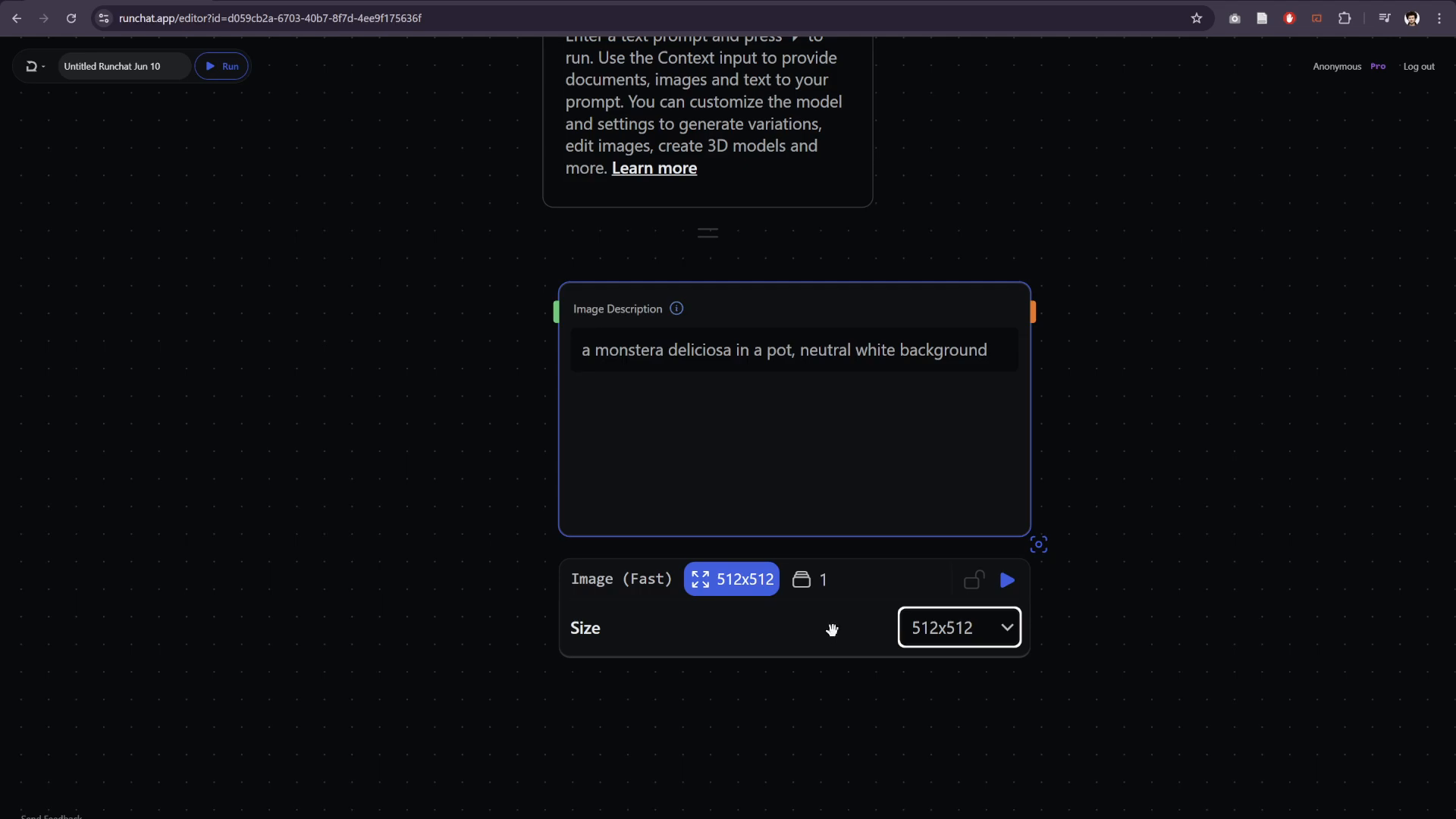
# - Generate the plant image and resize the node so the whole picture fits
pyautogui.click(1008, 582)
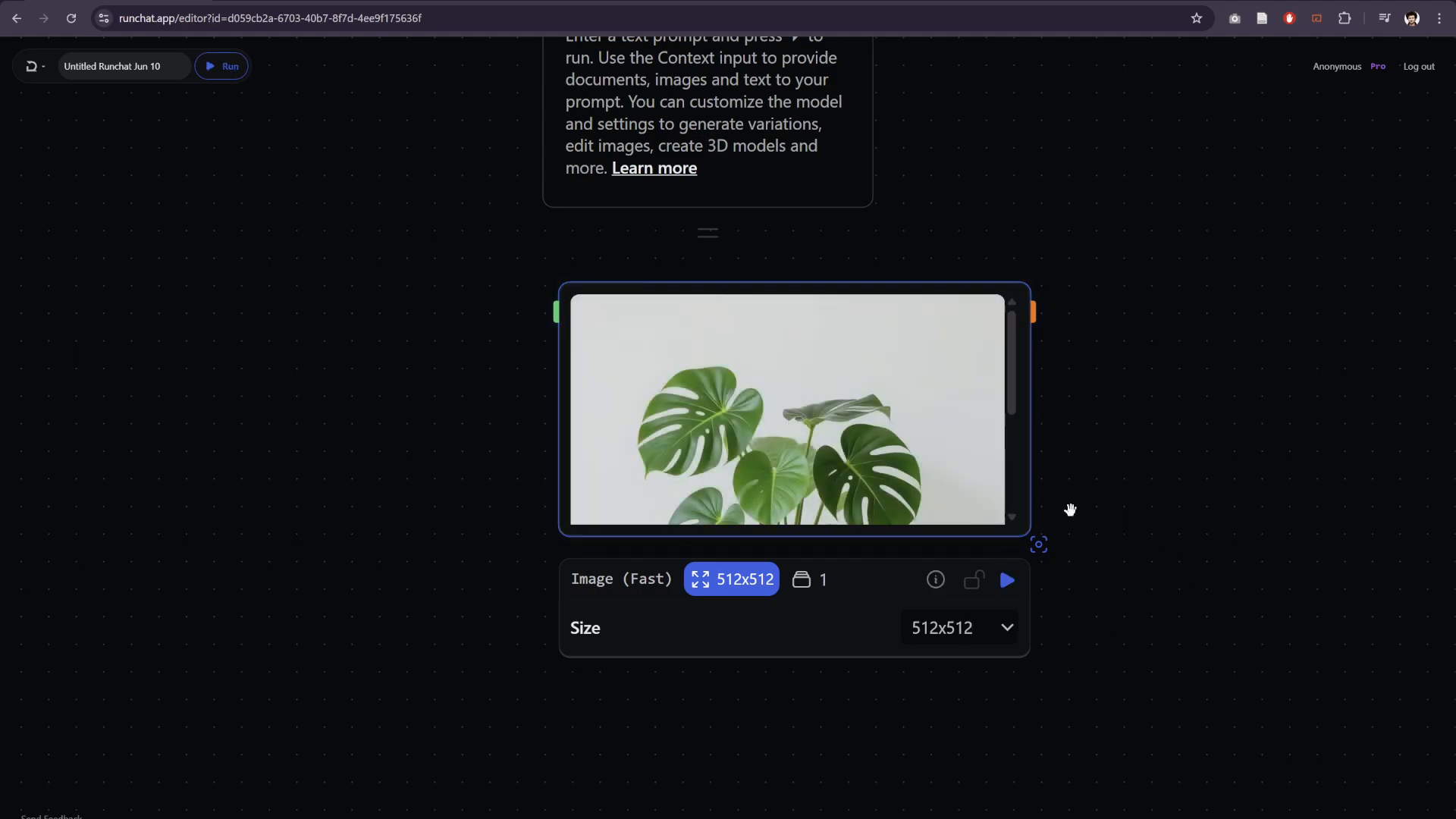
pyautogui.moveTo(1038, 543); pyautogui.dragTo(940, 712)
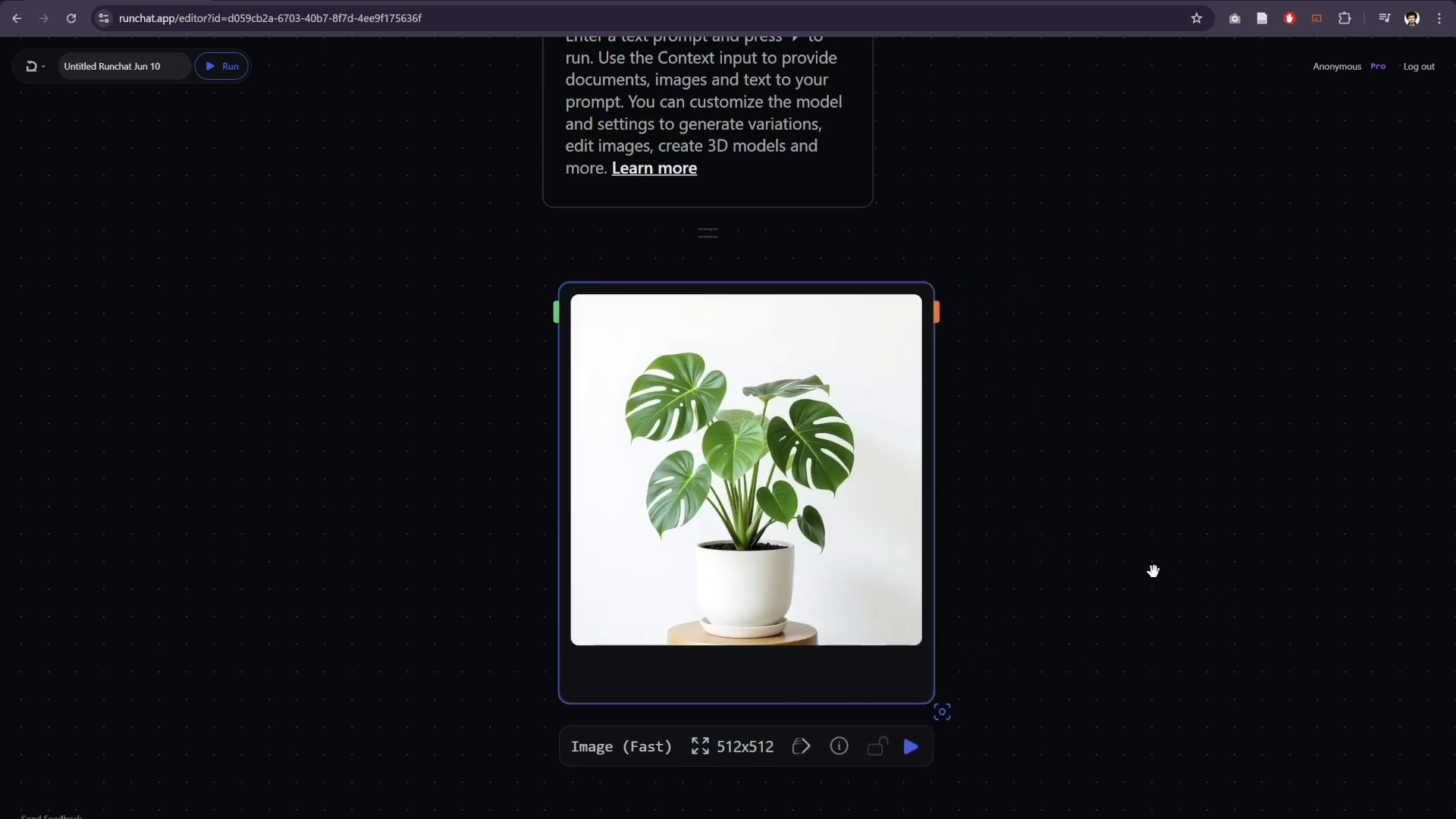
# - Add a 3D Model node connected to the Image (Fast) node's Media output
pyautogui.moveTo(1036, 374); pyautogui.dragTo(890, 303)
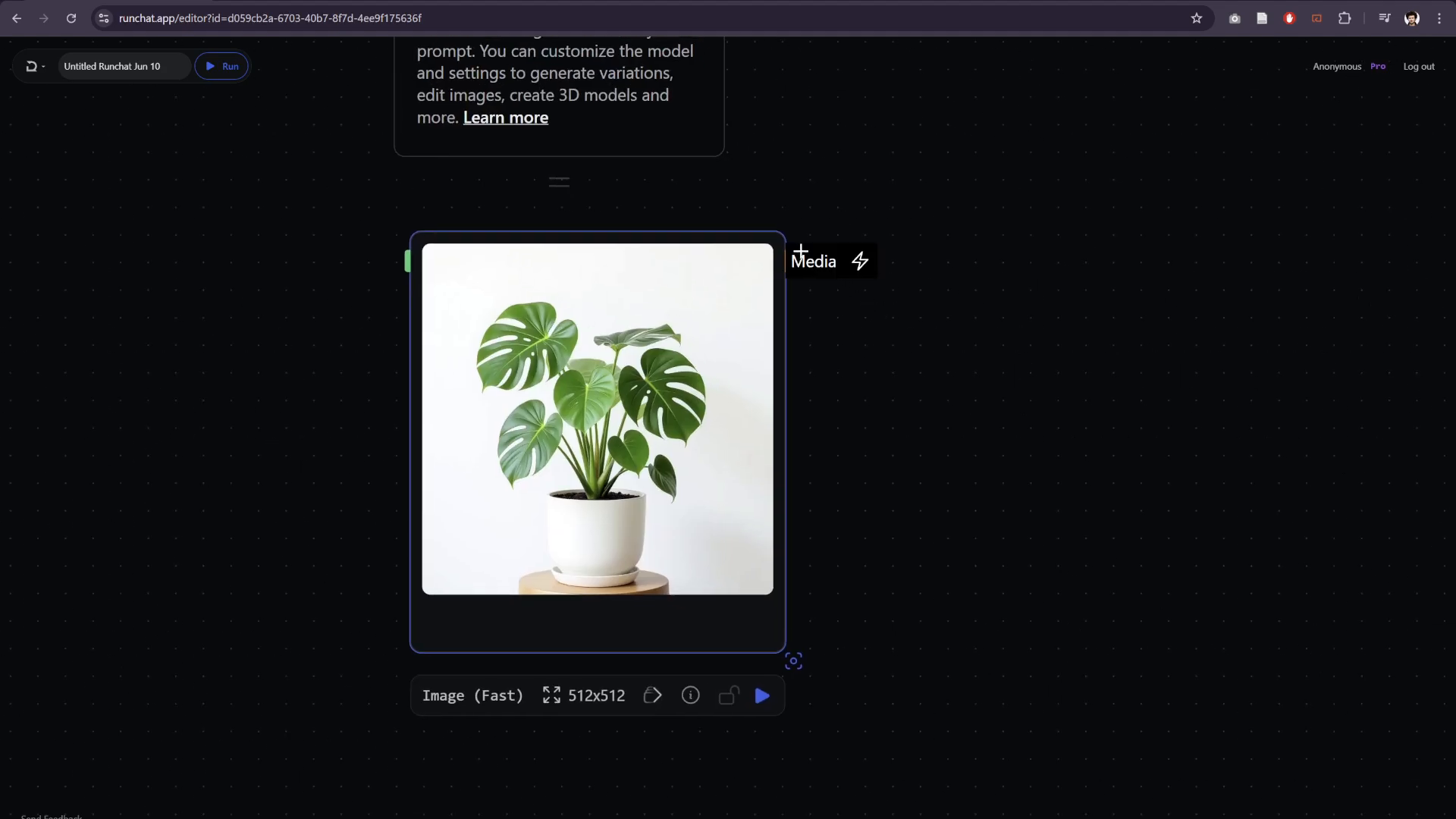
pyautogui.moveTo(788, 261); pyautogui.dragTo(945, 257)
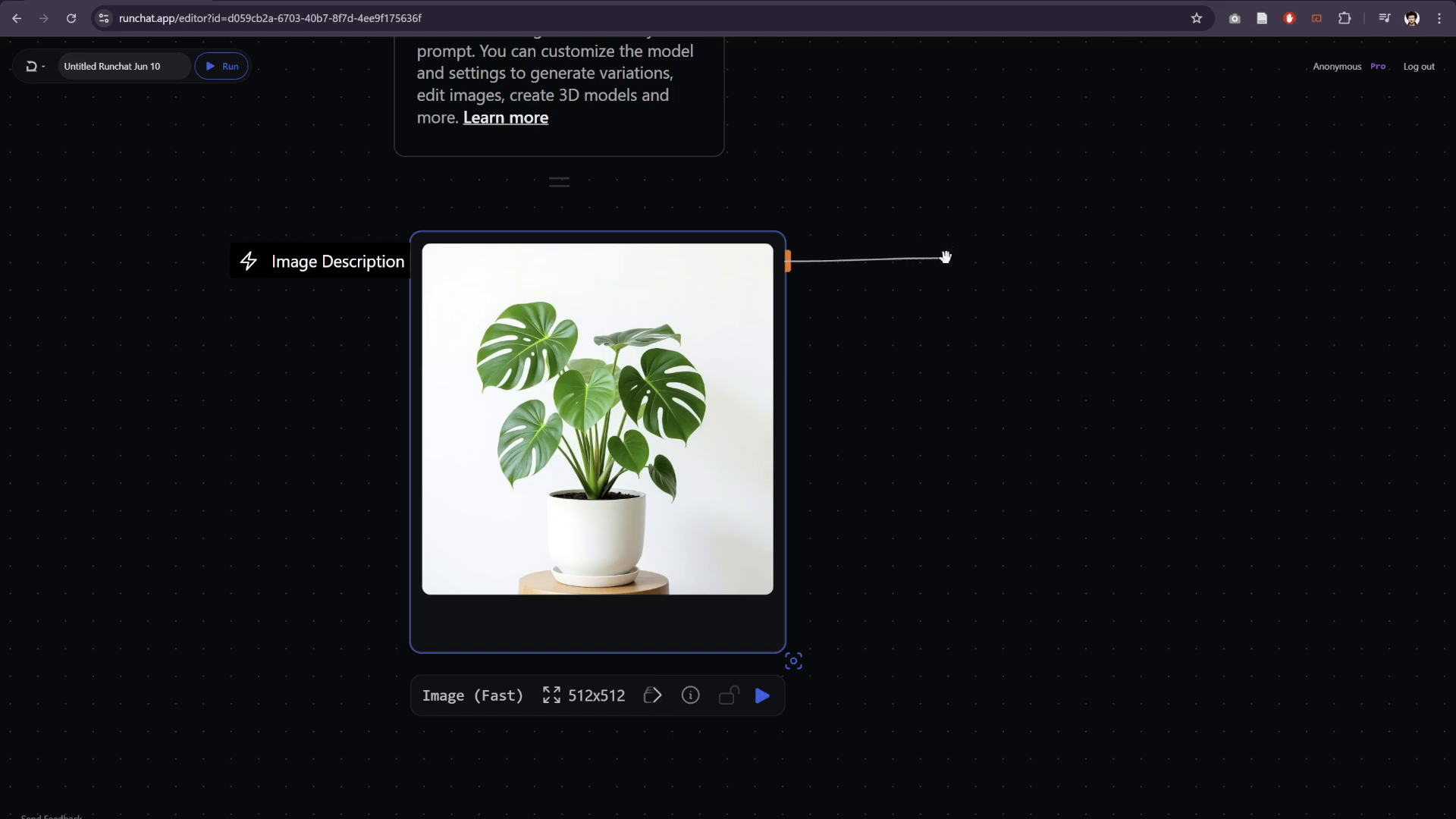
pyautogui.moveTo(945, 257); pyautogui.dragTo(945, 258)
pyautogui.click(959, 334)
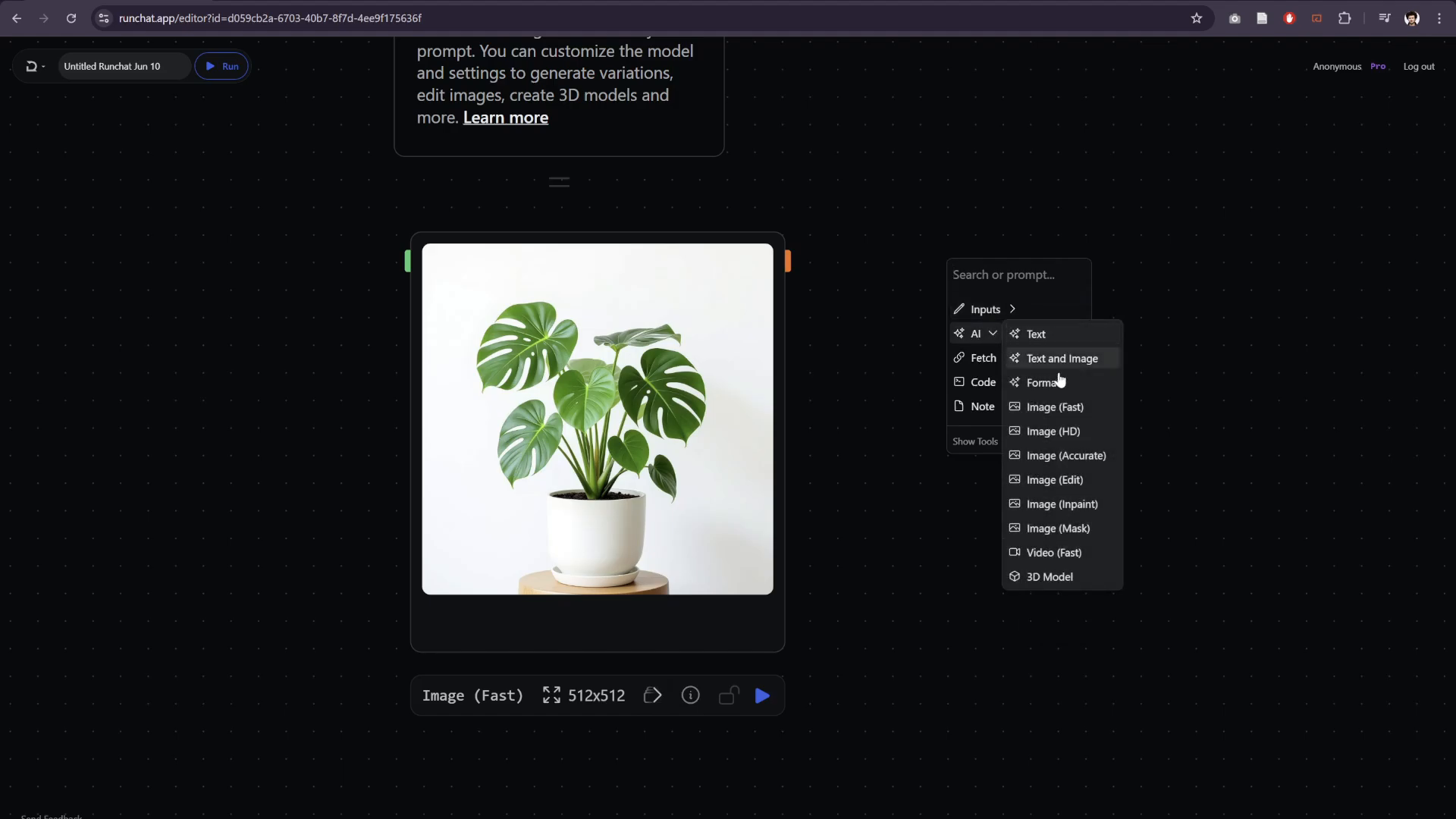
pyautogui.click(1045, 582)
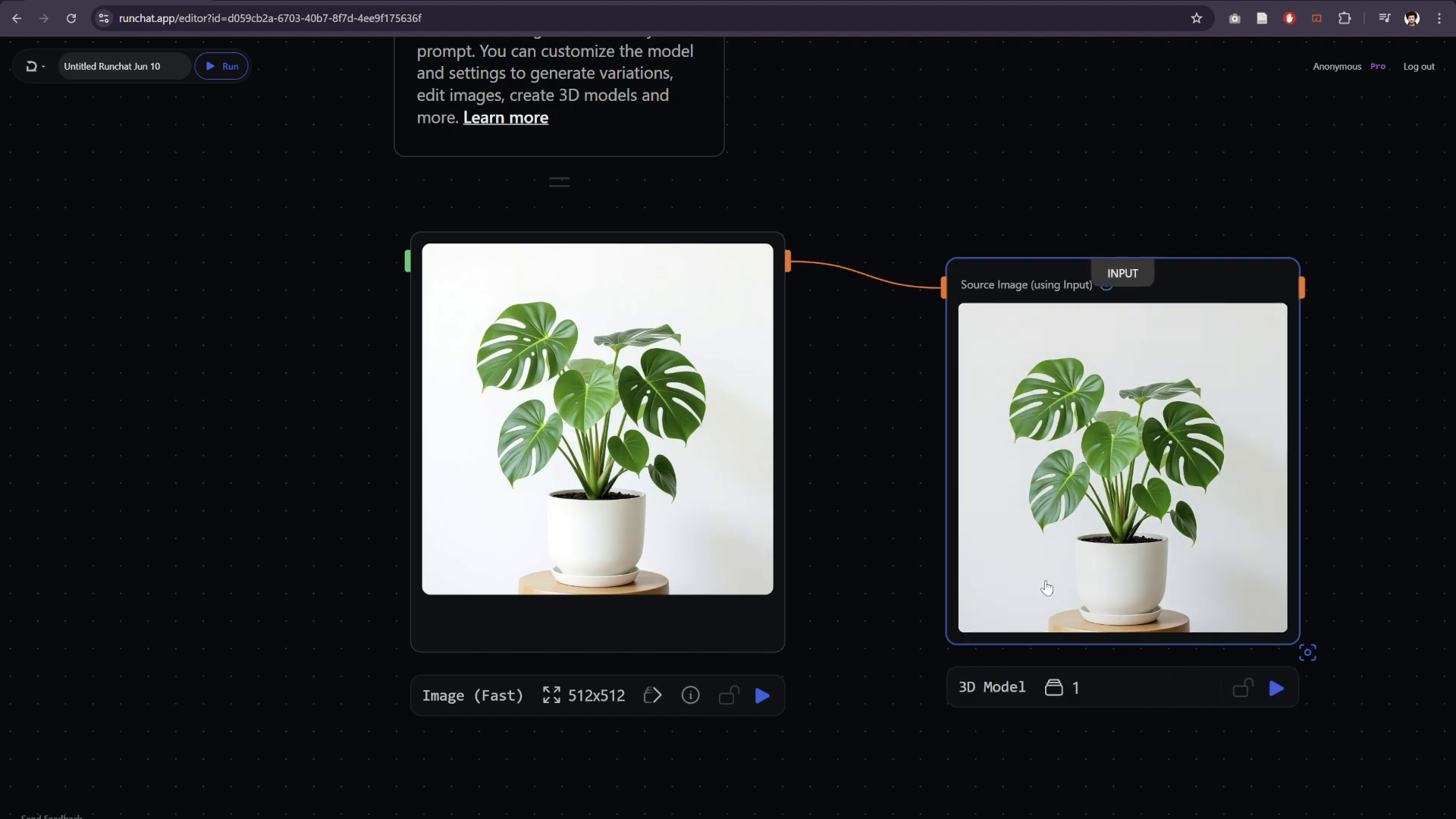
# - Run the 3D Model node on the plant image and align the node level with the image node
pyautogui.click(1276, 688)
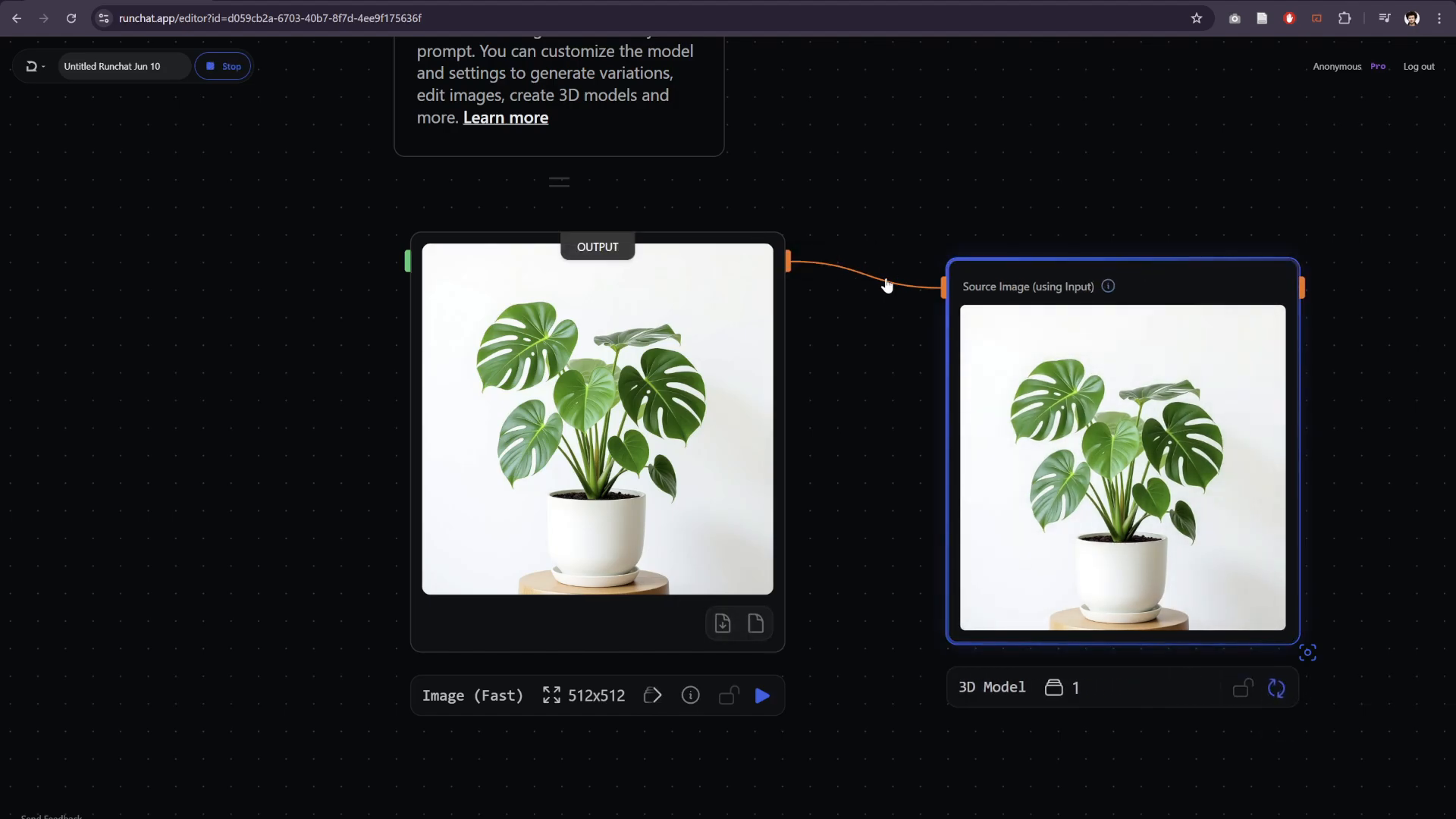
pyautogui.moveTo(1190, 257); pyautogui.dragTo(1213, 226)
pyautogui.moveTo(971, 170); pyautogui.dragTo(852, 144)
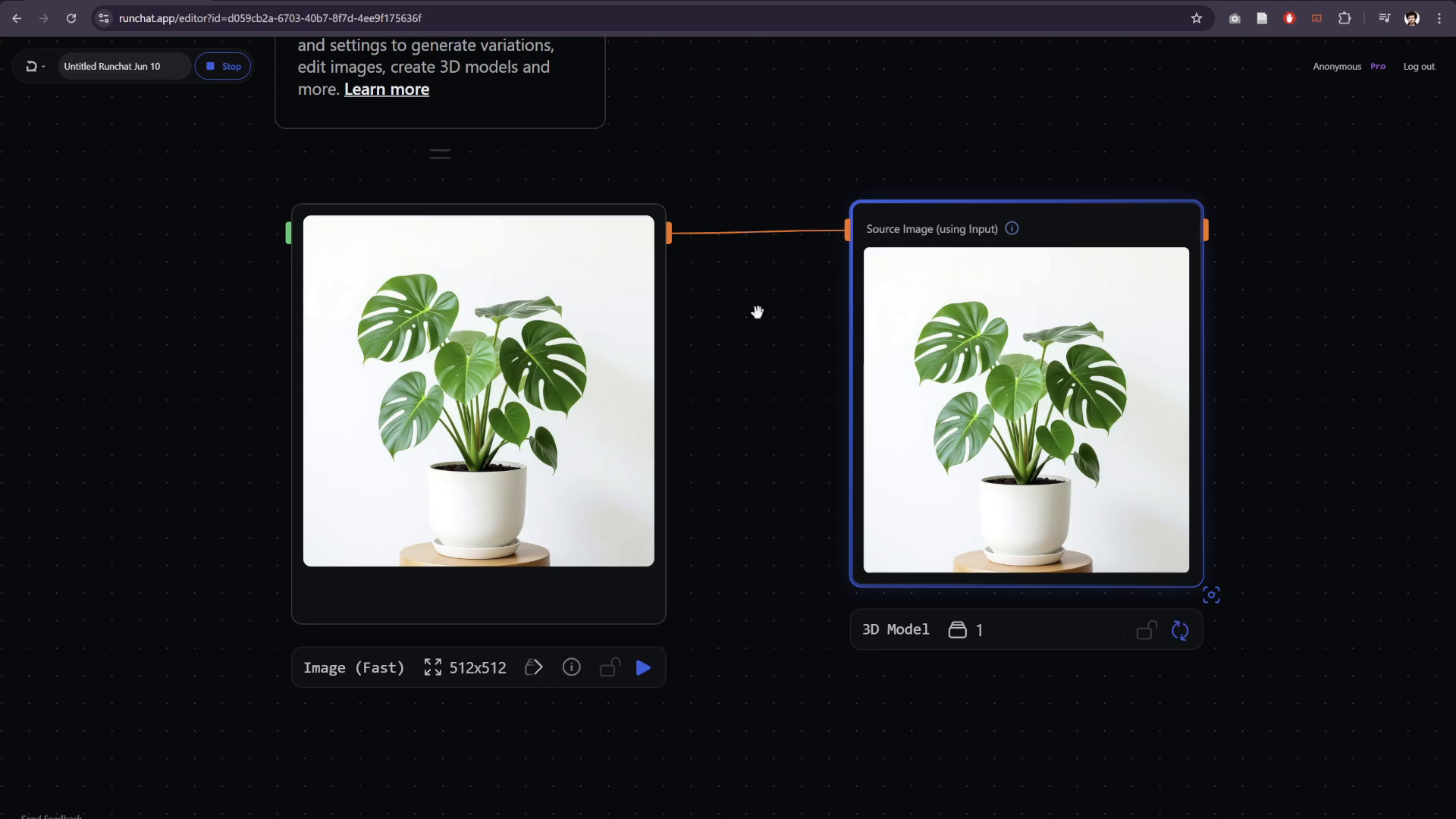
# - Examine the generated 3D plant model from several angles
pyautogui.moveTo(906, 633)
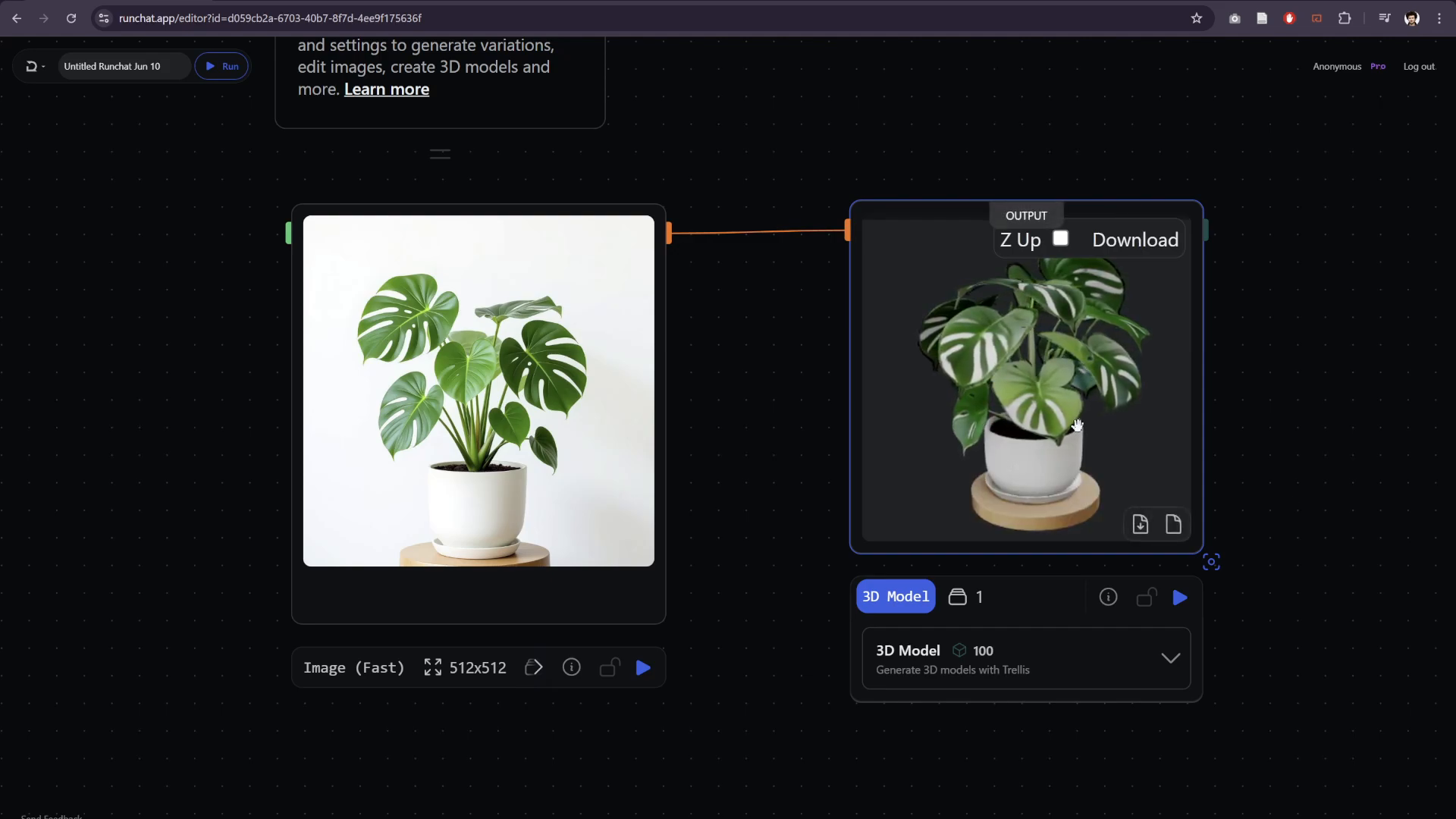
pyautogui.moveTo(1071, 417); pyautogui.dragTo(997, 420)
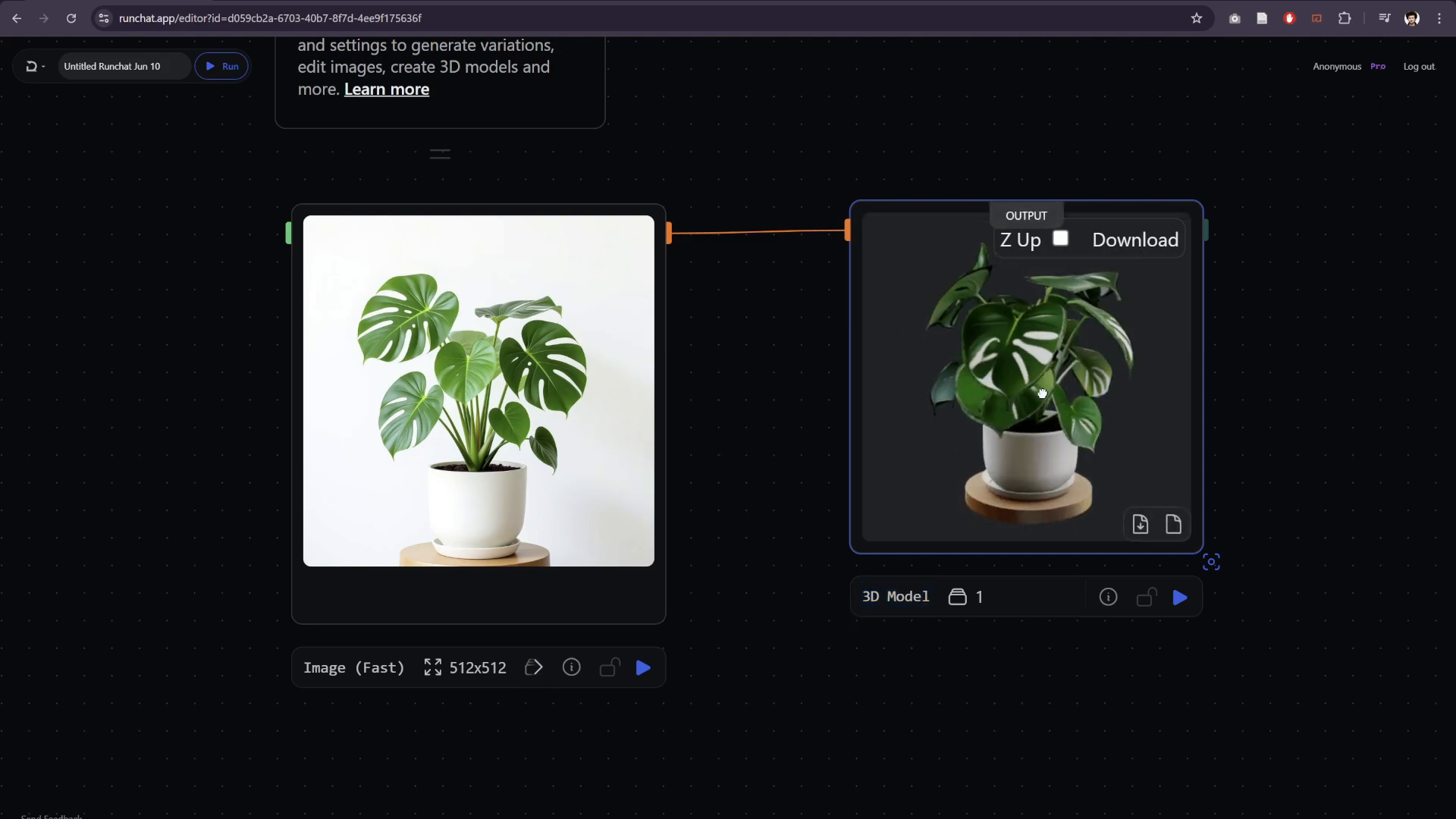
pyautogui.moveTo(998, 394)
pyautogui.mouseDown()
pyautogui.moveTo(999, 417)
pyautogui.moveTo(1008, 402)
pyautogui.mouseUp()
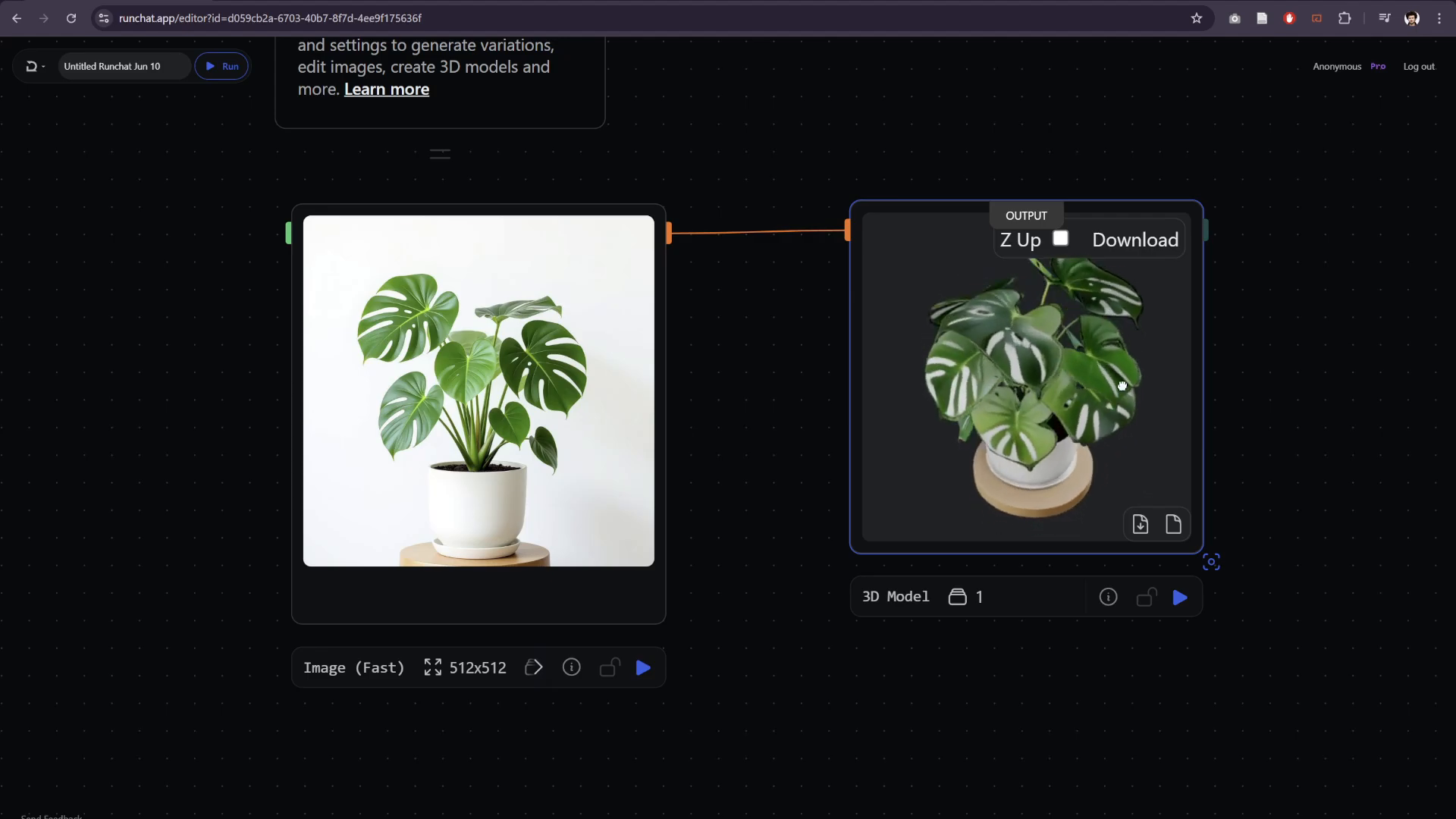
pyautogui.scroll(-1, 749, 363)
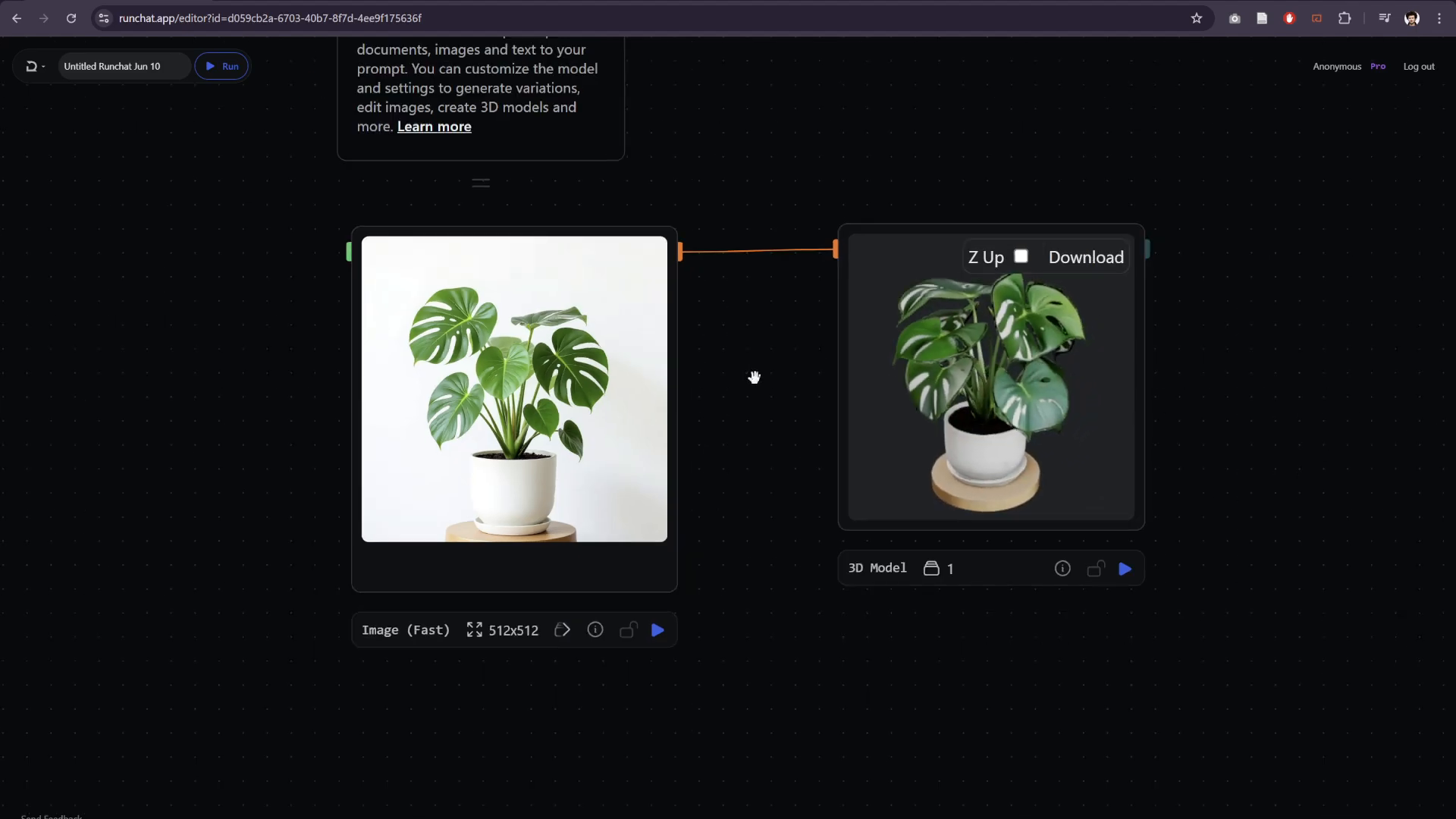
pyautogui.moveTo(754, 377); pyautogui.dragTo(901, 376)
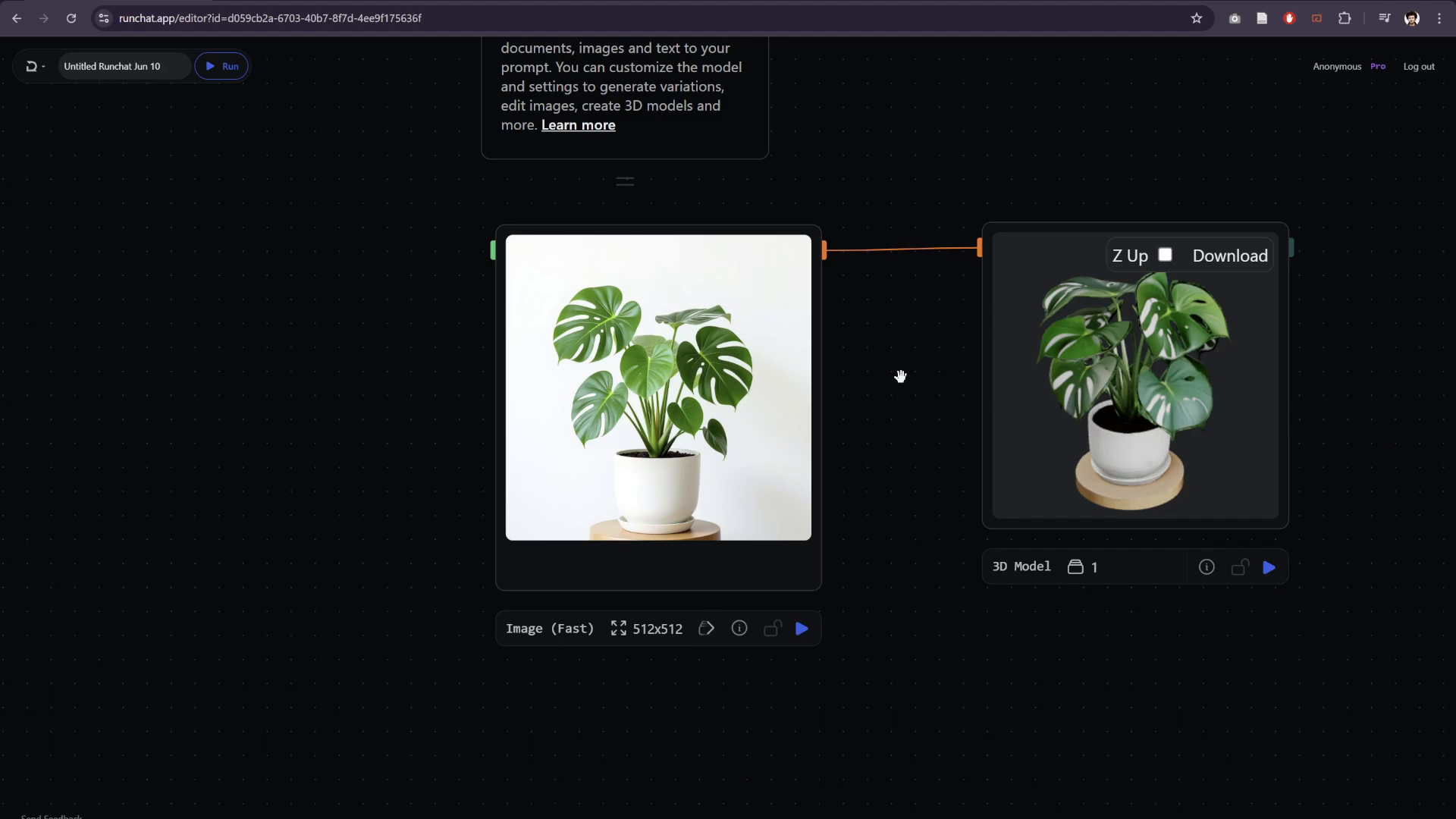
# - Switch the Image (Fast) node to its input view and copy the whole image description
pyautogui.moveTo(660, 253)
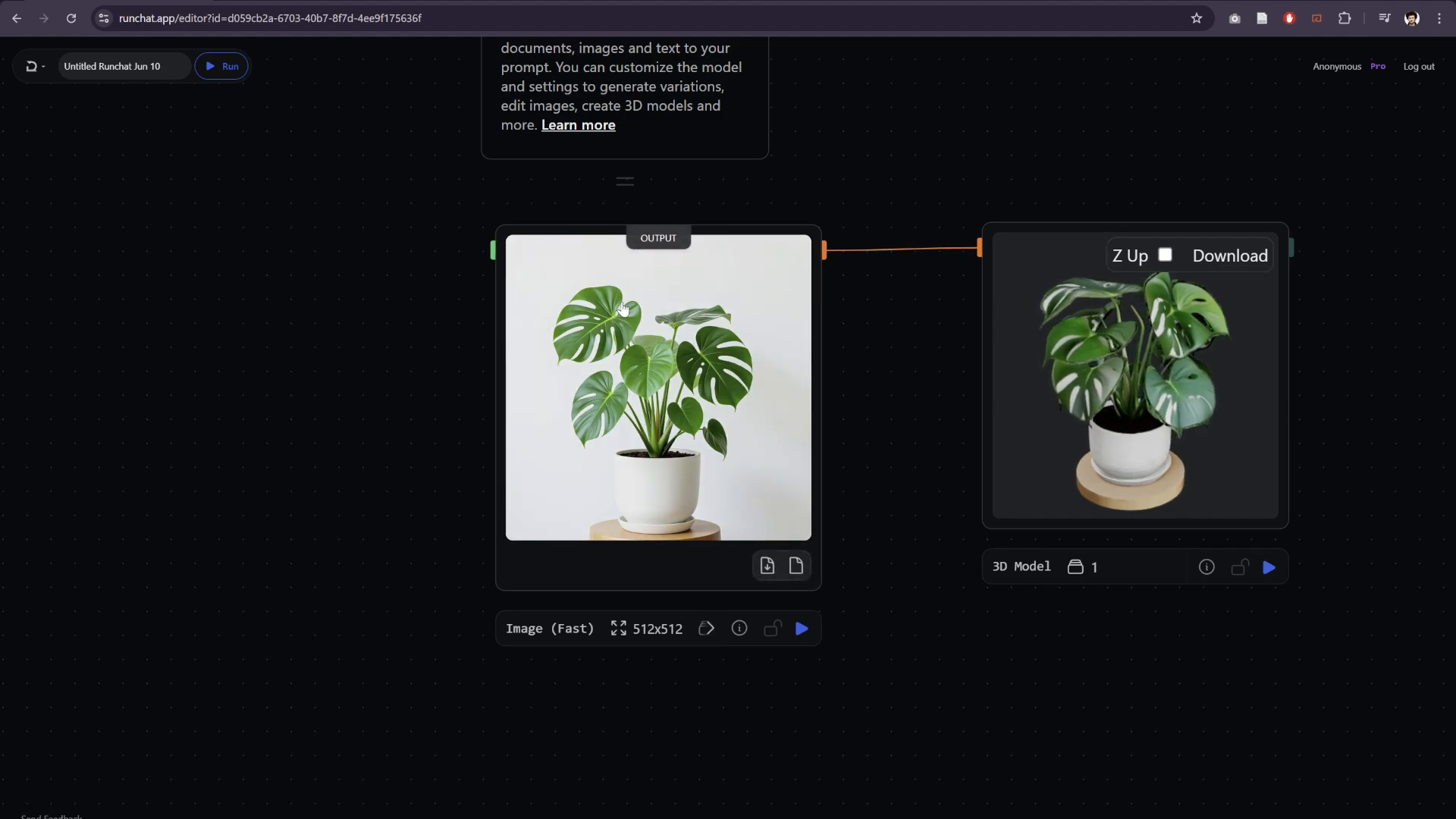
pyautogui.click(658, 240)
pyautogui.click(658, 239)
pyautogui.click(658, 240)
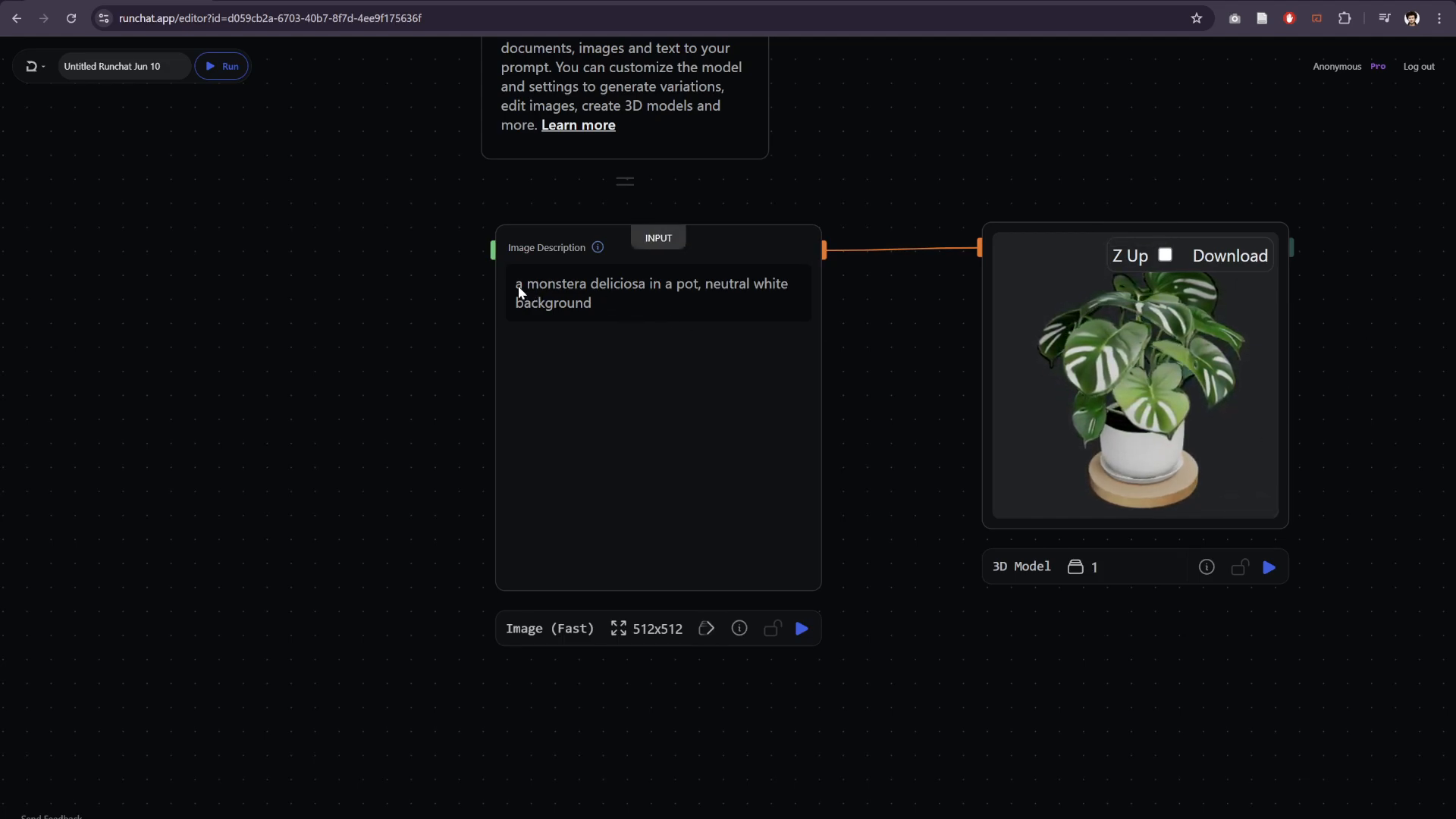
pyautogui.moveTo(516, 284)
pyautogui.mouseDown()
pyautogui.moveTo(626, 298)
pyautogui.moveTo(520, 286)
pyautogui.mouseUp()
pyautogui.hotkey('ctrl', 'c')
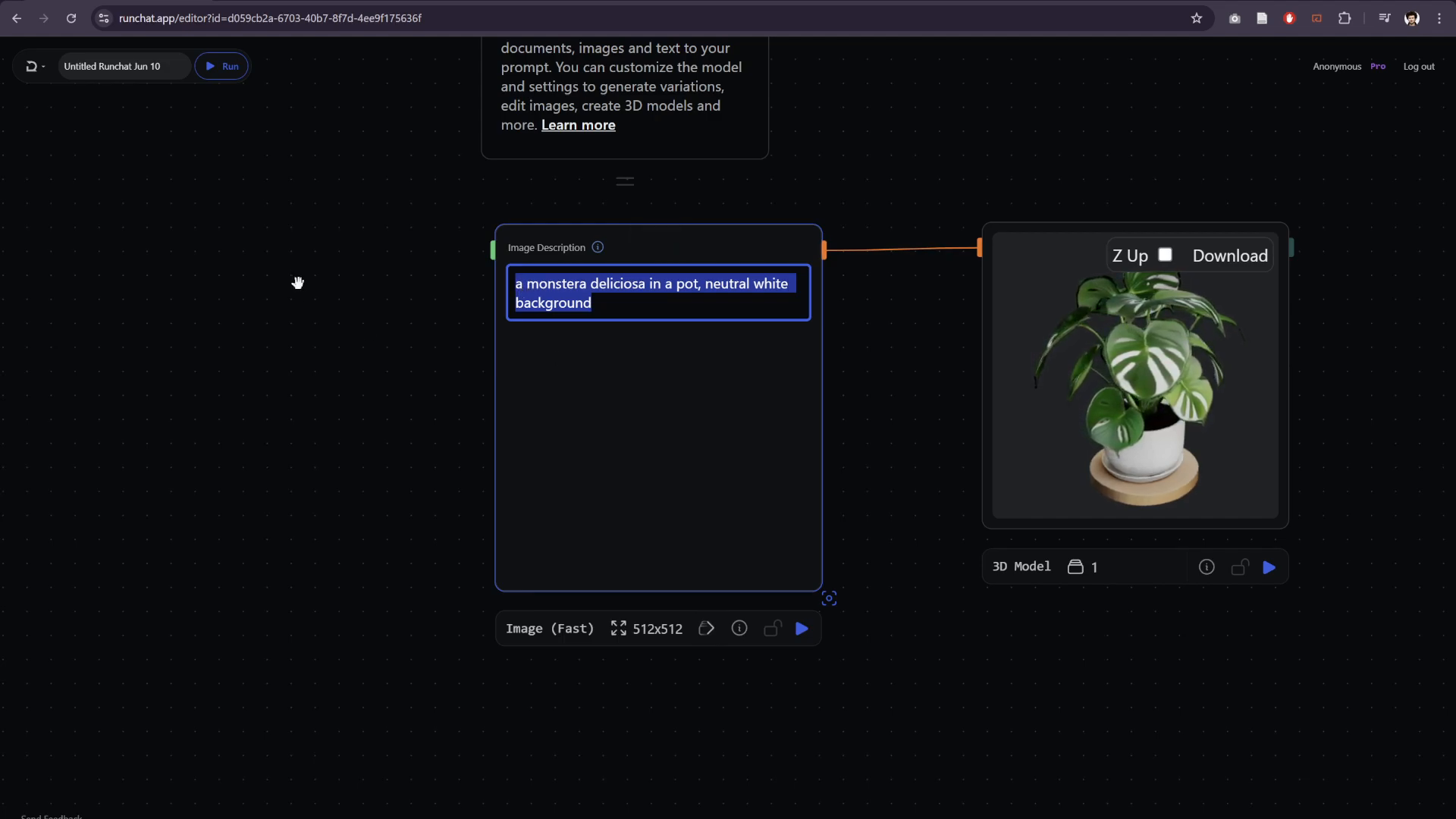
pyautogui.click(286, 297)
pyautogui.click(333, 286)
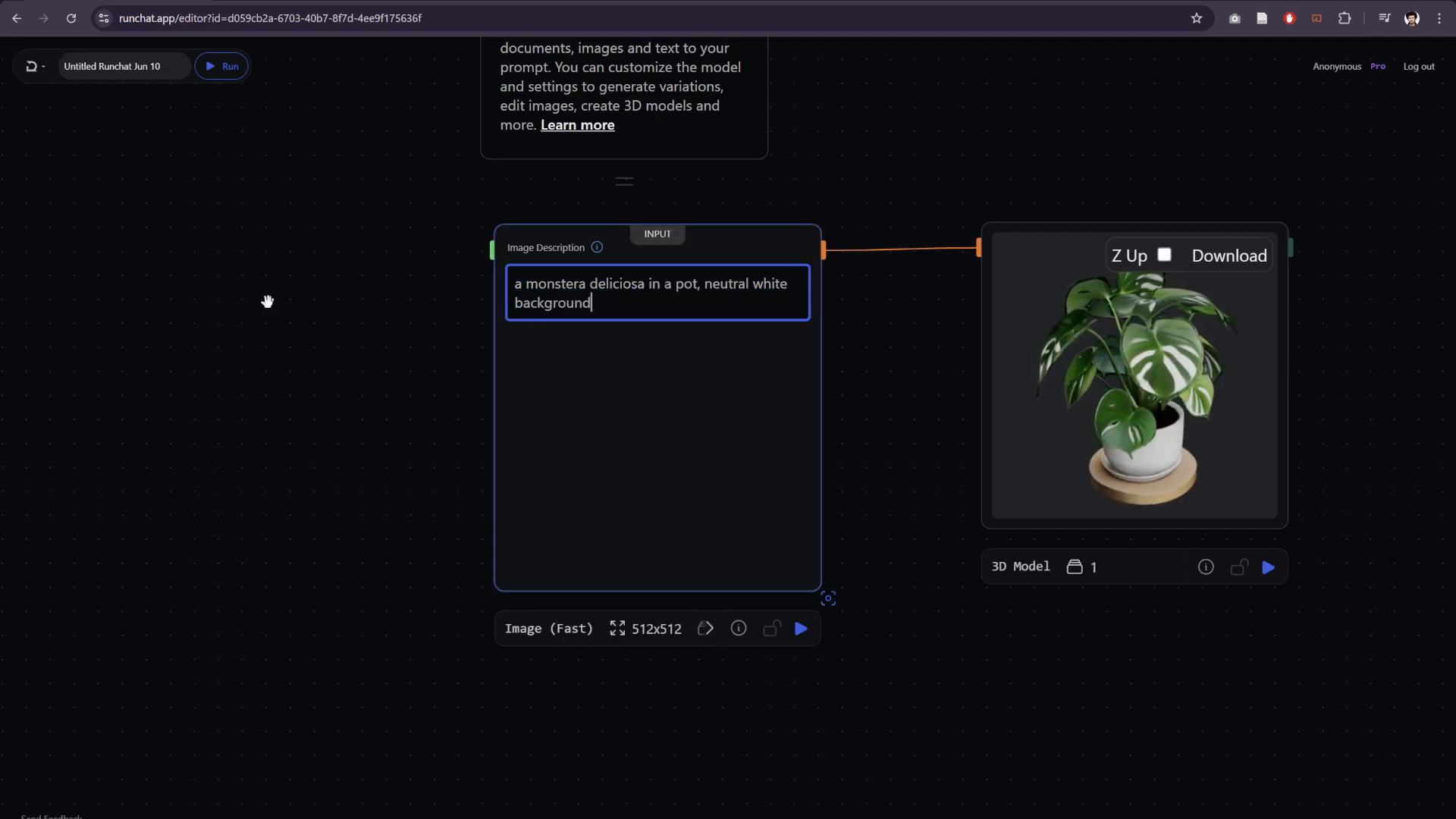
# - Add a Text input node well before the Image (Fast) node and paste the copied monstera description into it
pyautogui.moveTo(157, 315); pyautogui.dragTo(422, 315)
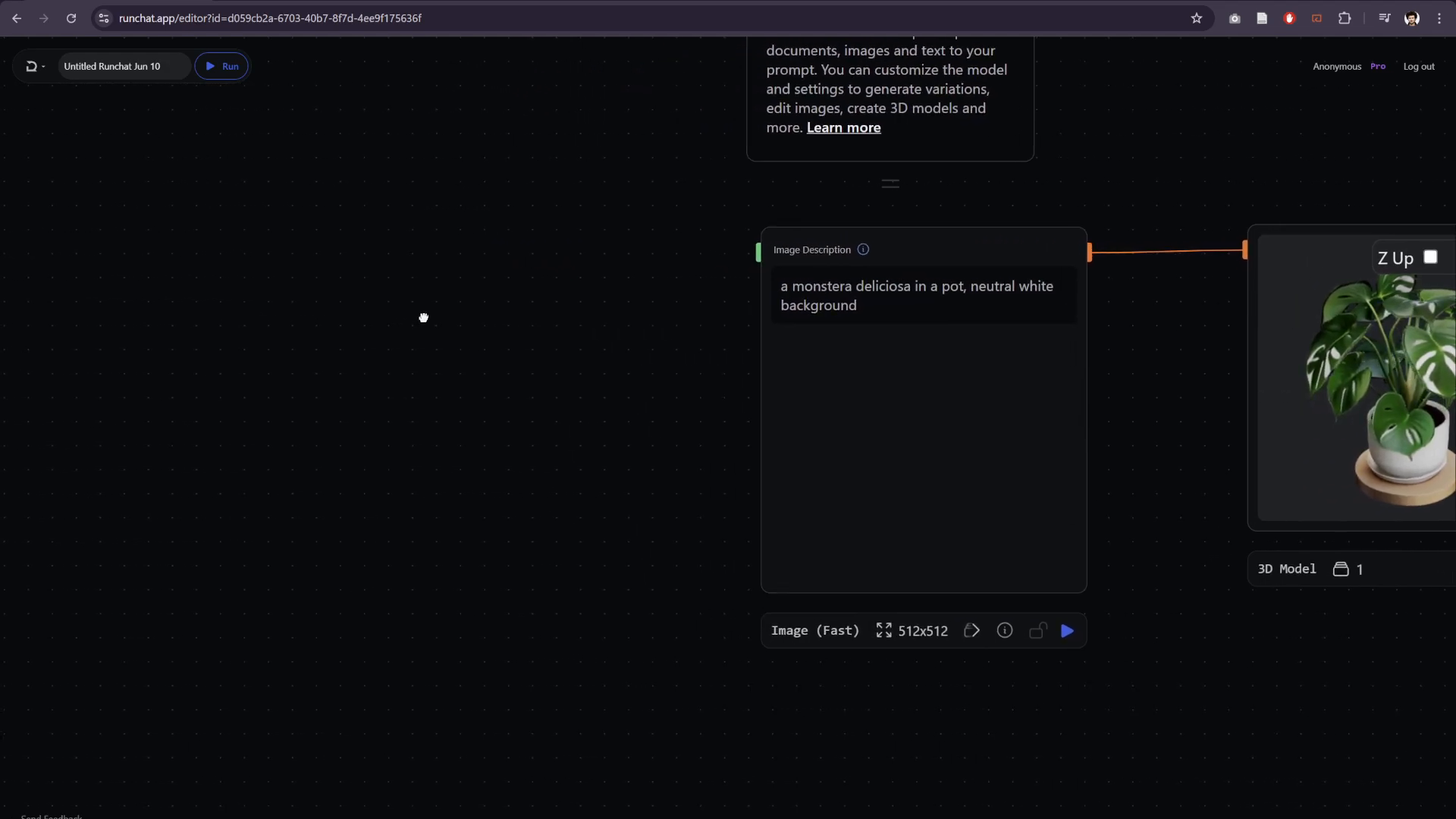
pyautogui.scroll(-3, 432, 316)
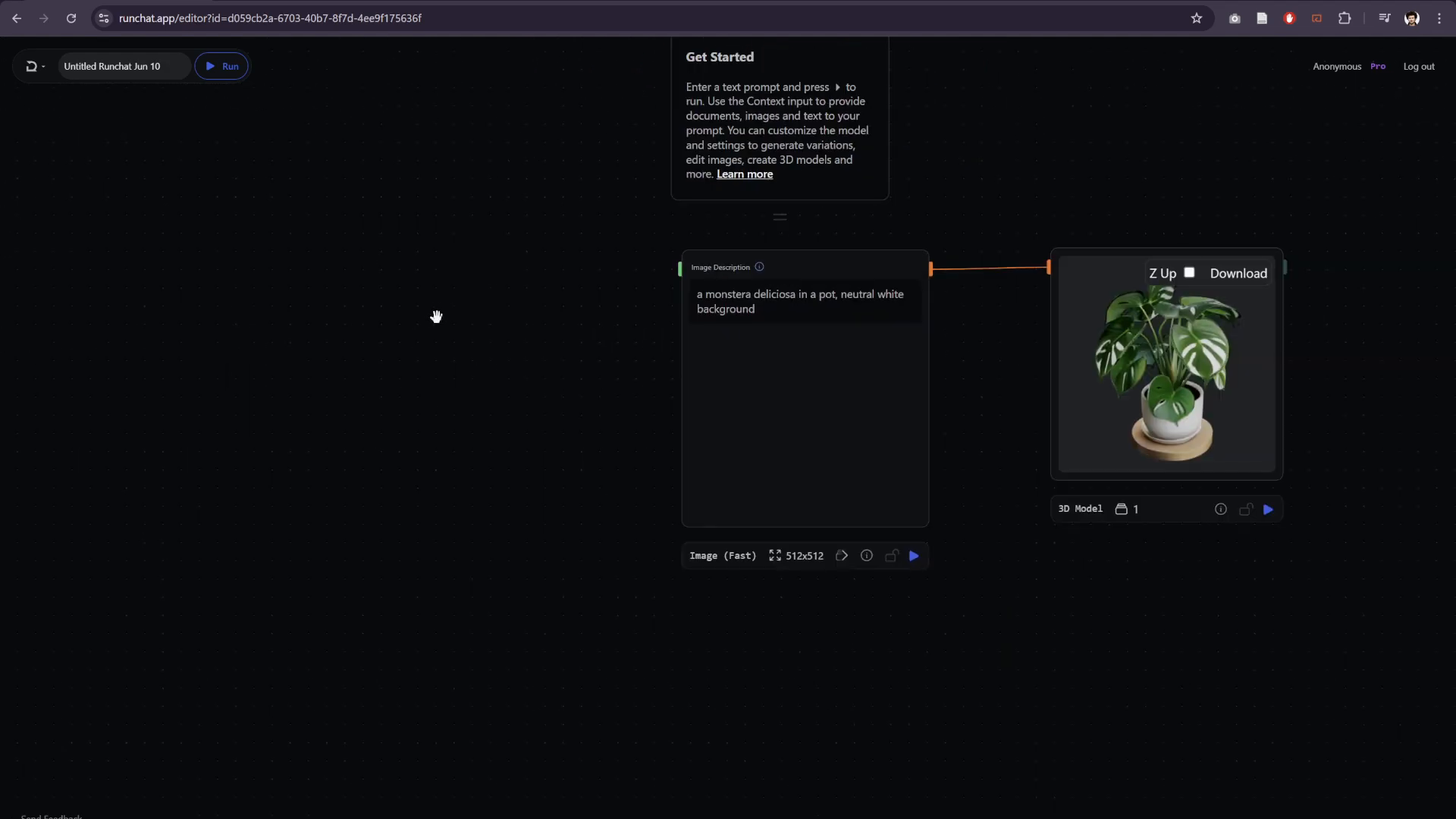
pyautogui.doubleClick(273, 284)
pyautogui.click(298, 336)
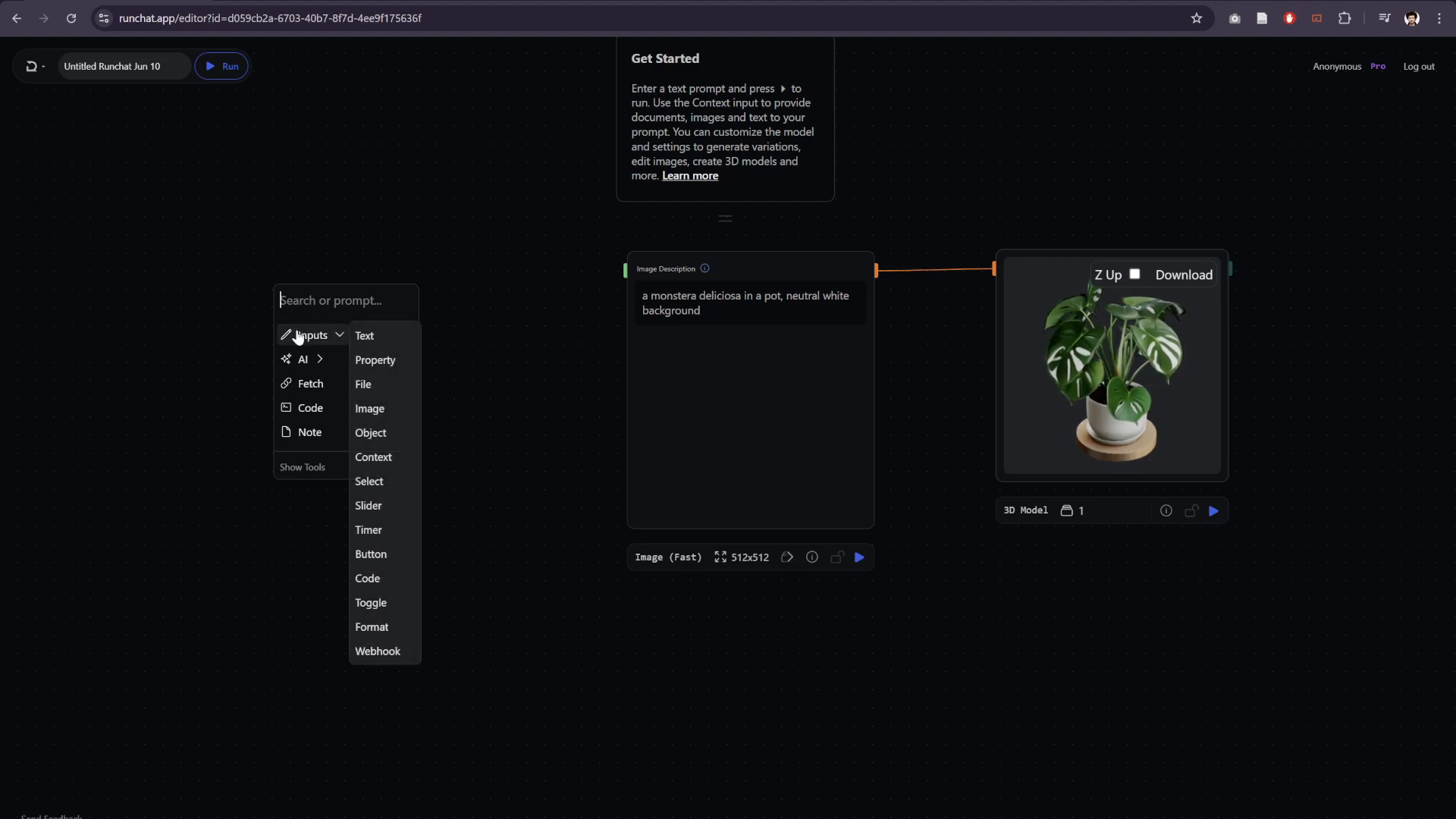
pyautogui.click(373, 336)
pyautogui.moveTo(374, 286); pyautogui.dragTo(167, 275)
pyautogui.click(248, 304)
pyautogui.hotkey('ctrl', 'v')
# - Return the Image (Fast) node to its output view and move the text node away to leave space between them
pyautogui.moveTo(687, 385)
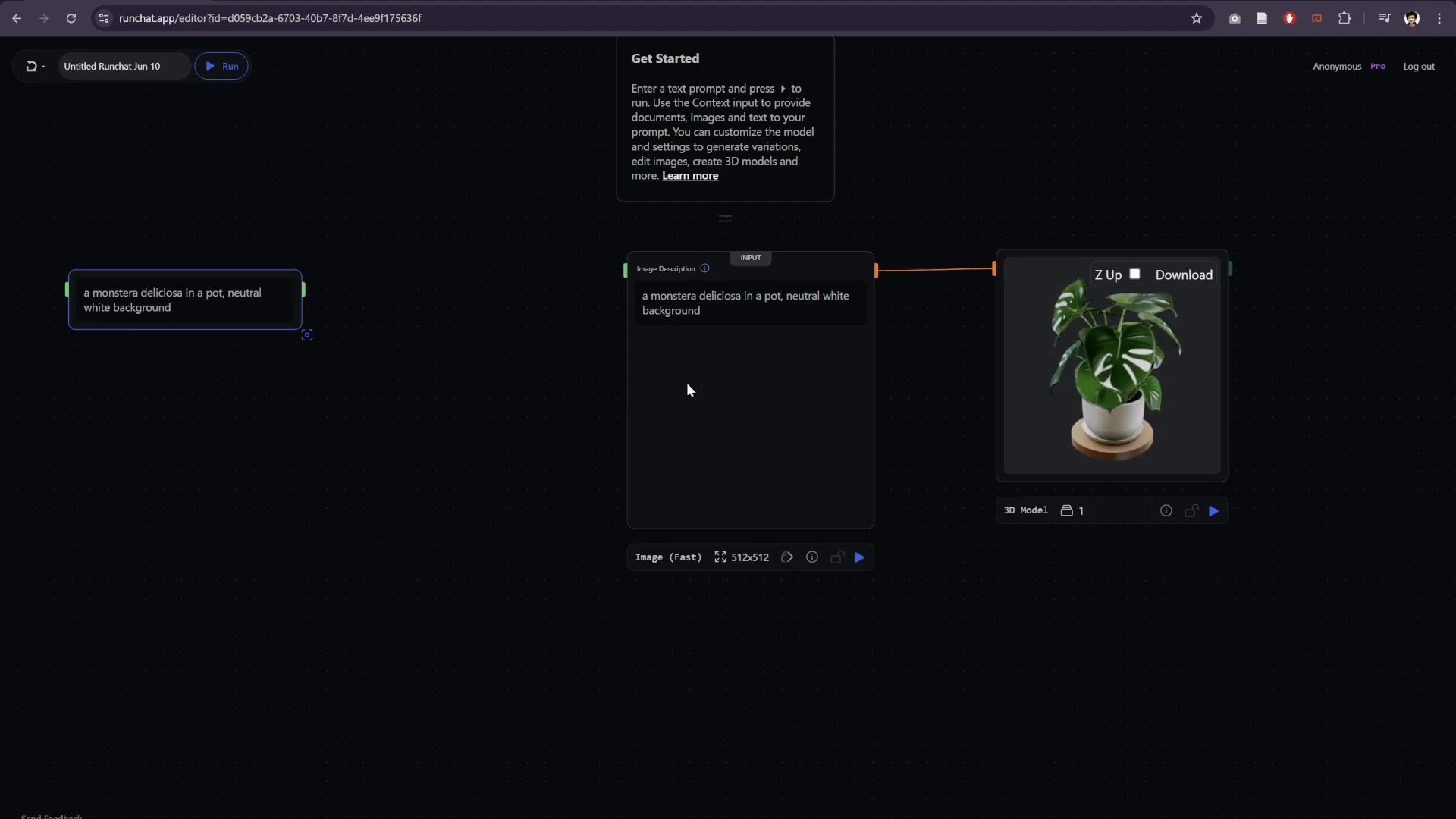
pyautogui.click(746, 266)
pyautogui.click(427, 272)
pyautogui.moveTo(133, 276); pyautogui.dragTo(190, 320)
pyautogui.click(270, 347)
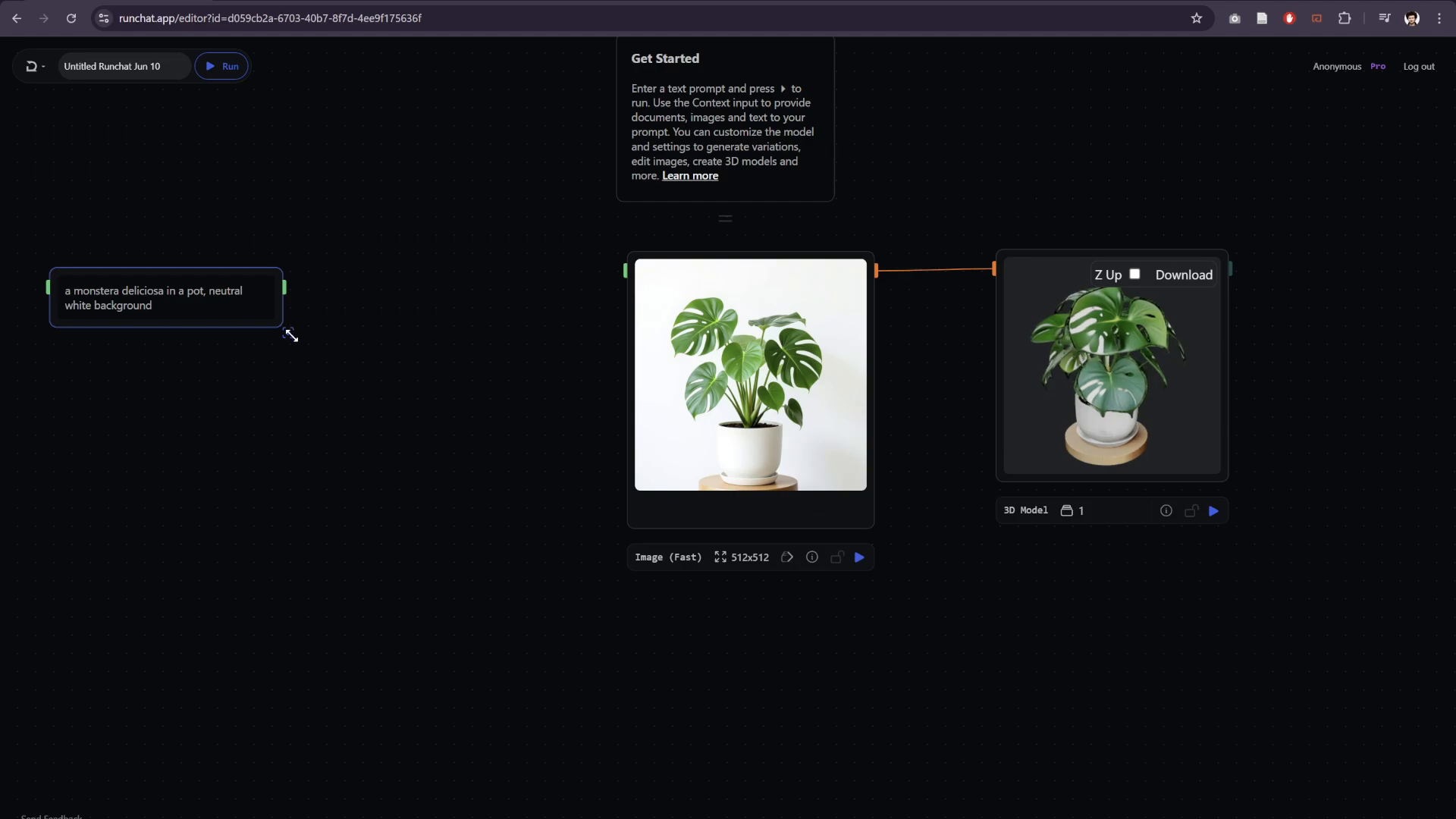
pyautogui.moveTo(194, 378); pyautogui.dragTo(334, 379)
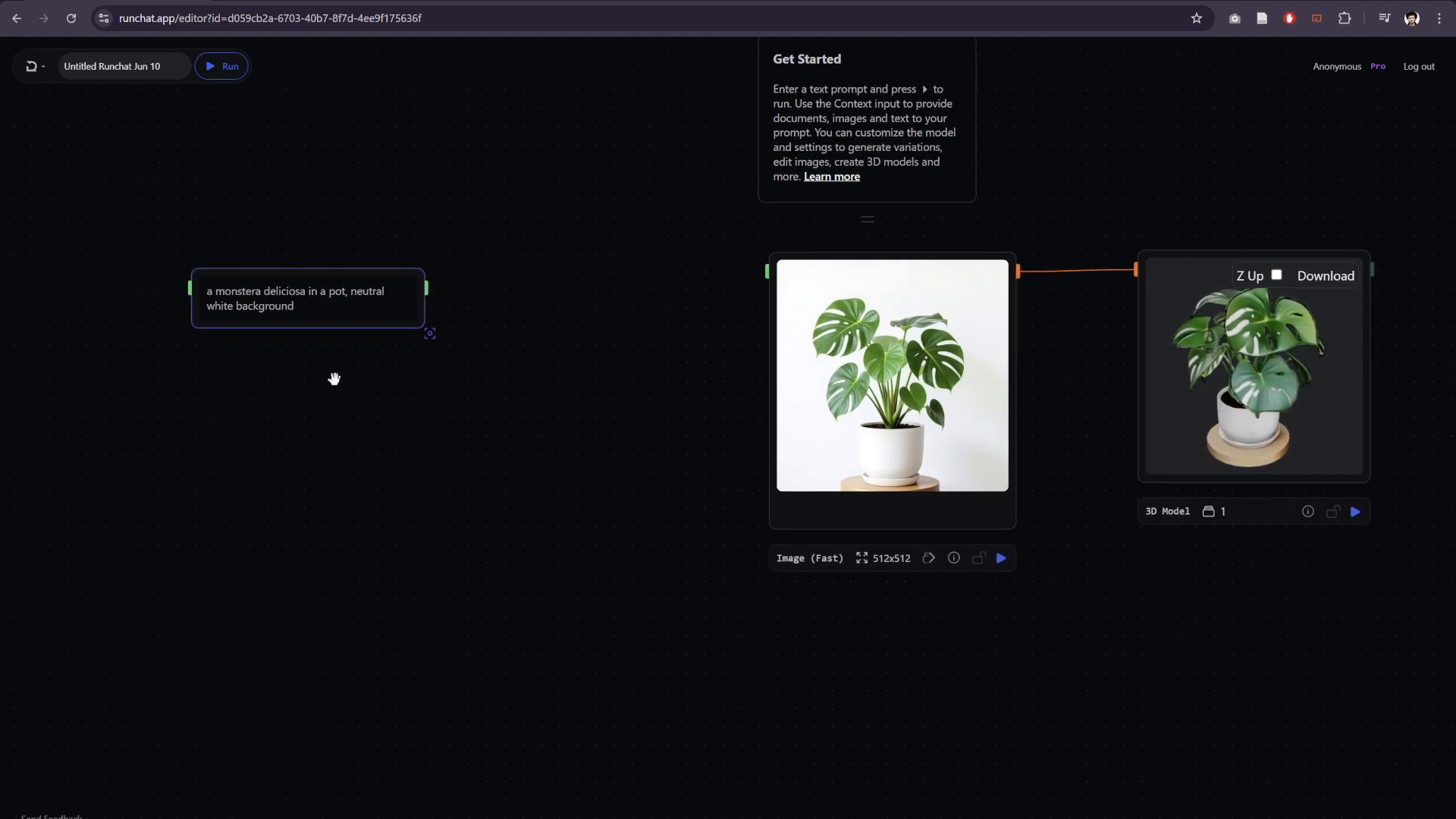
pyautogui.moveTo(325, 328); pyautogui.dragTo(232, 333)
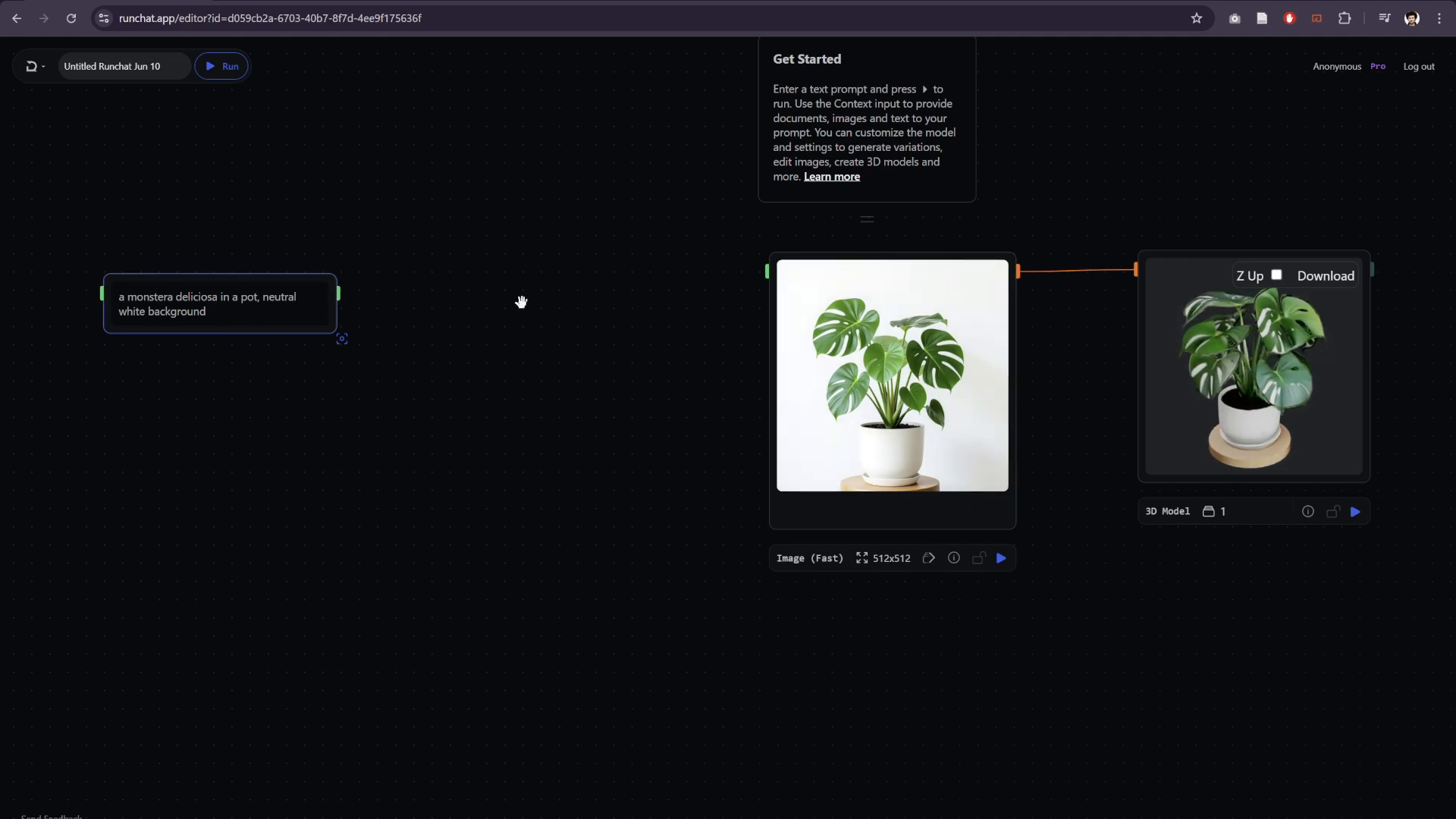
pyautogui.click(399, 246)
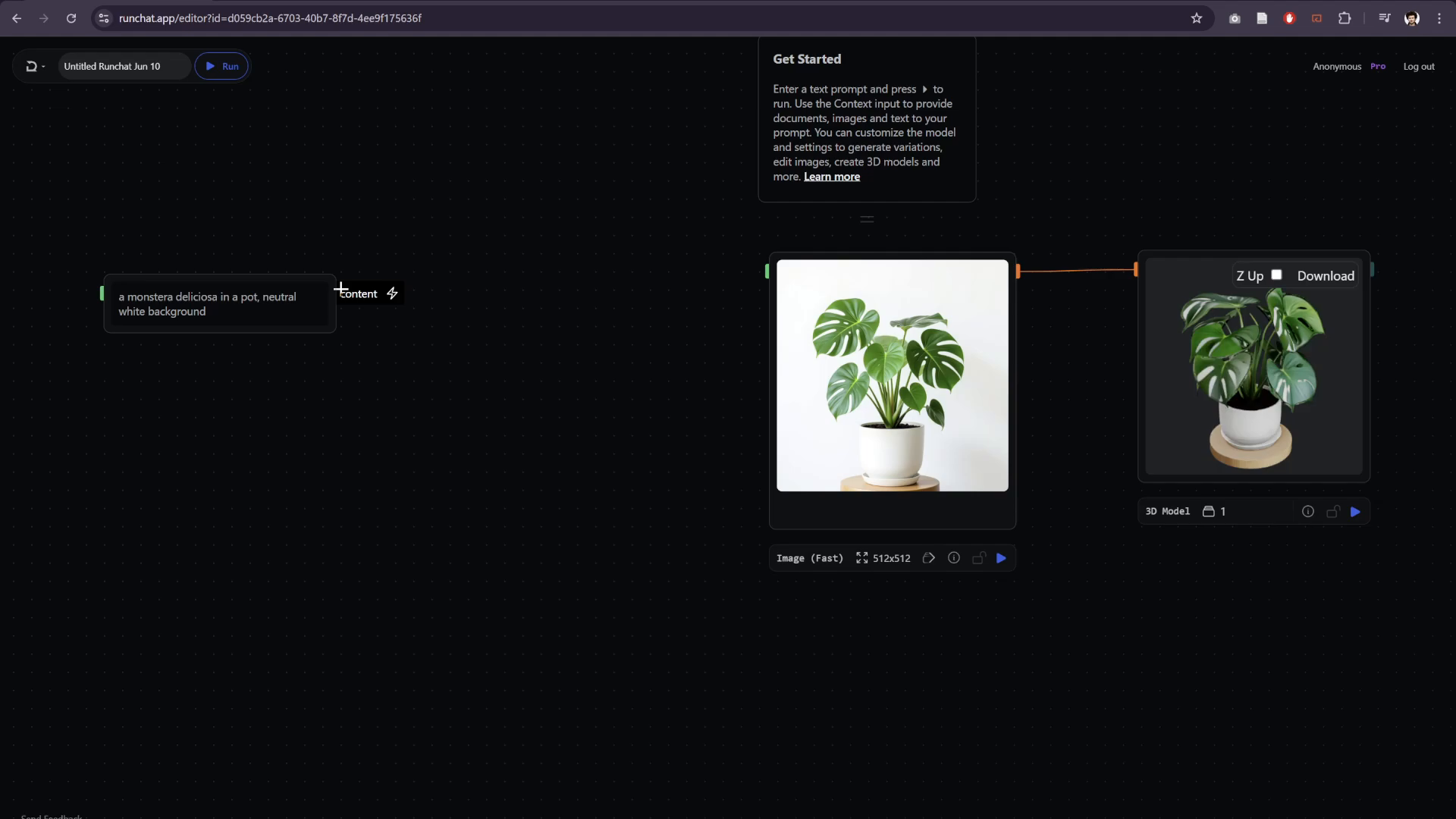
# - Add an AI Format node between the text and image nodes and connect the text node's Content output to its Context
pyautogui.doubleClick(478, 283)
pyautogui.moveTo(493, 361)
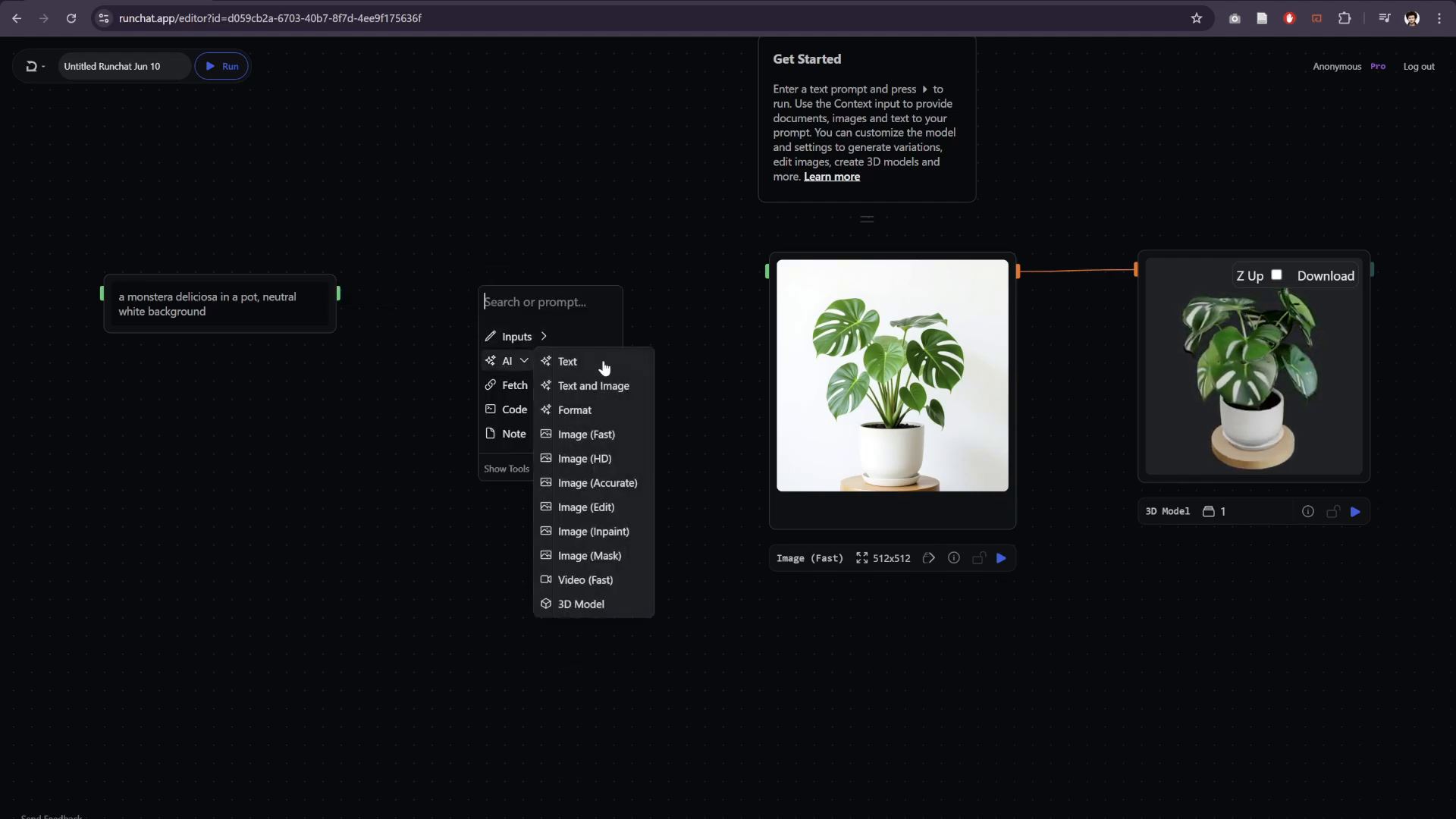
pyautogui.click(581, 415)
pyautogui.scroll(3, 539, 248)
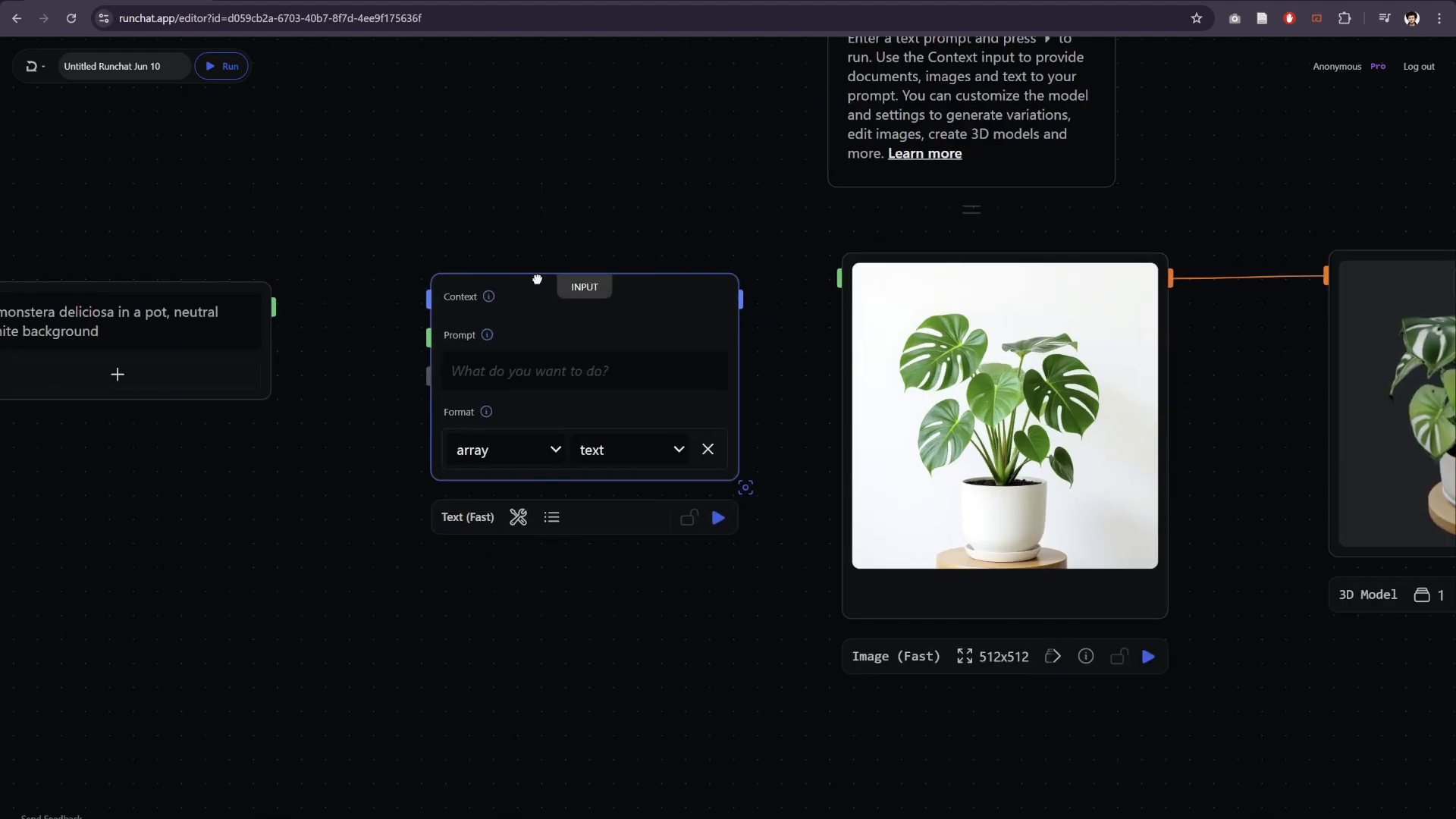
pyautogui.scroll(-1, 353, 237)
pyautogui.moveTo(285, 298); pyautogui.dragTo(401, 288)
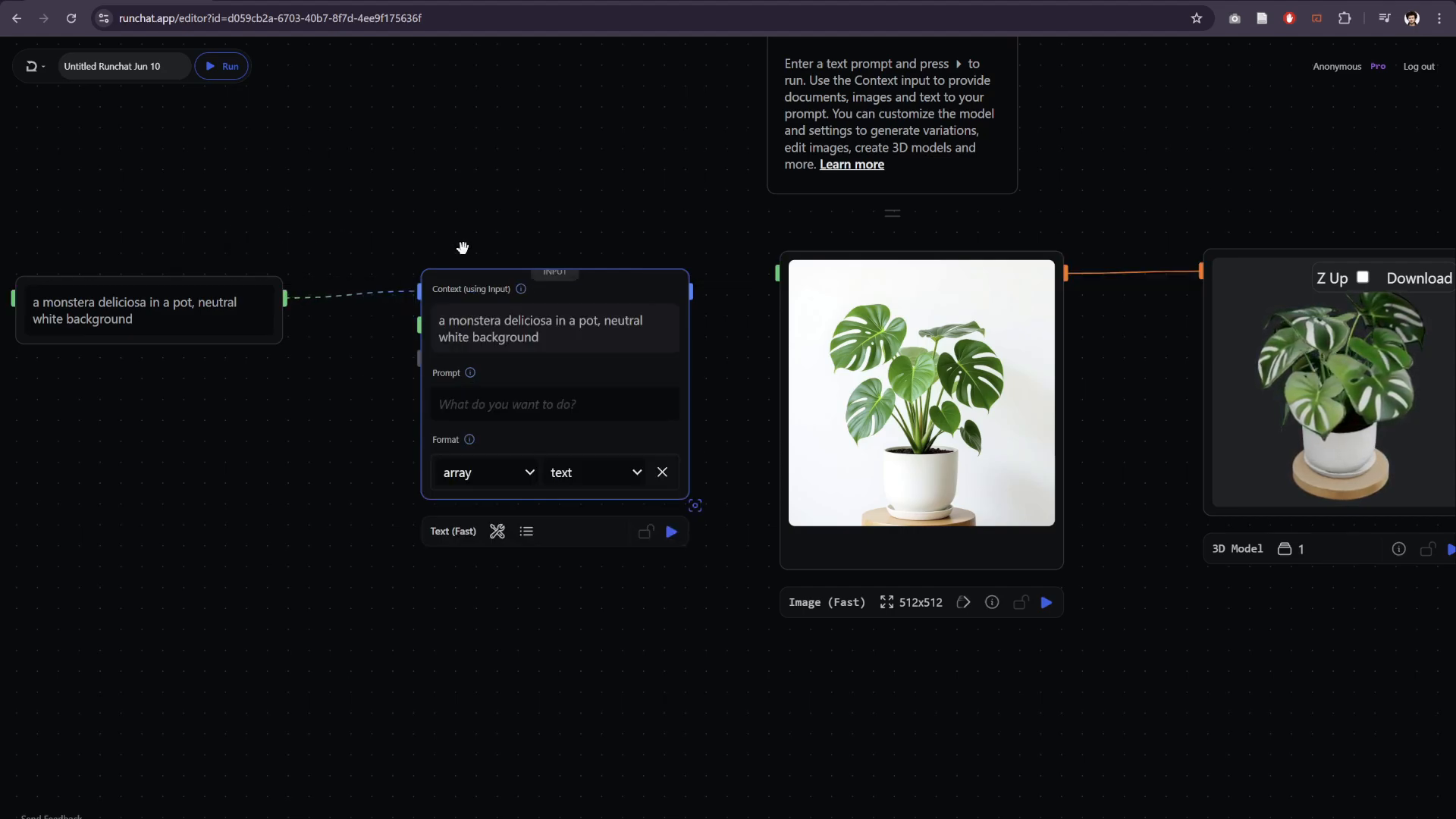
pyautogui.scroll(1, 452, 246)
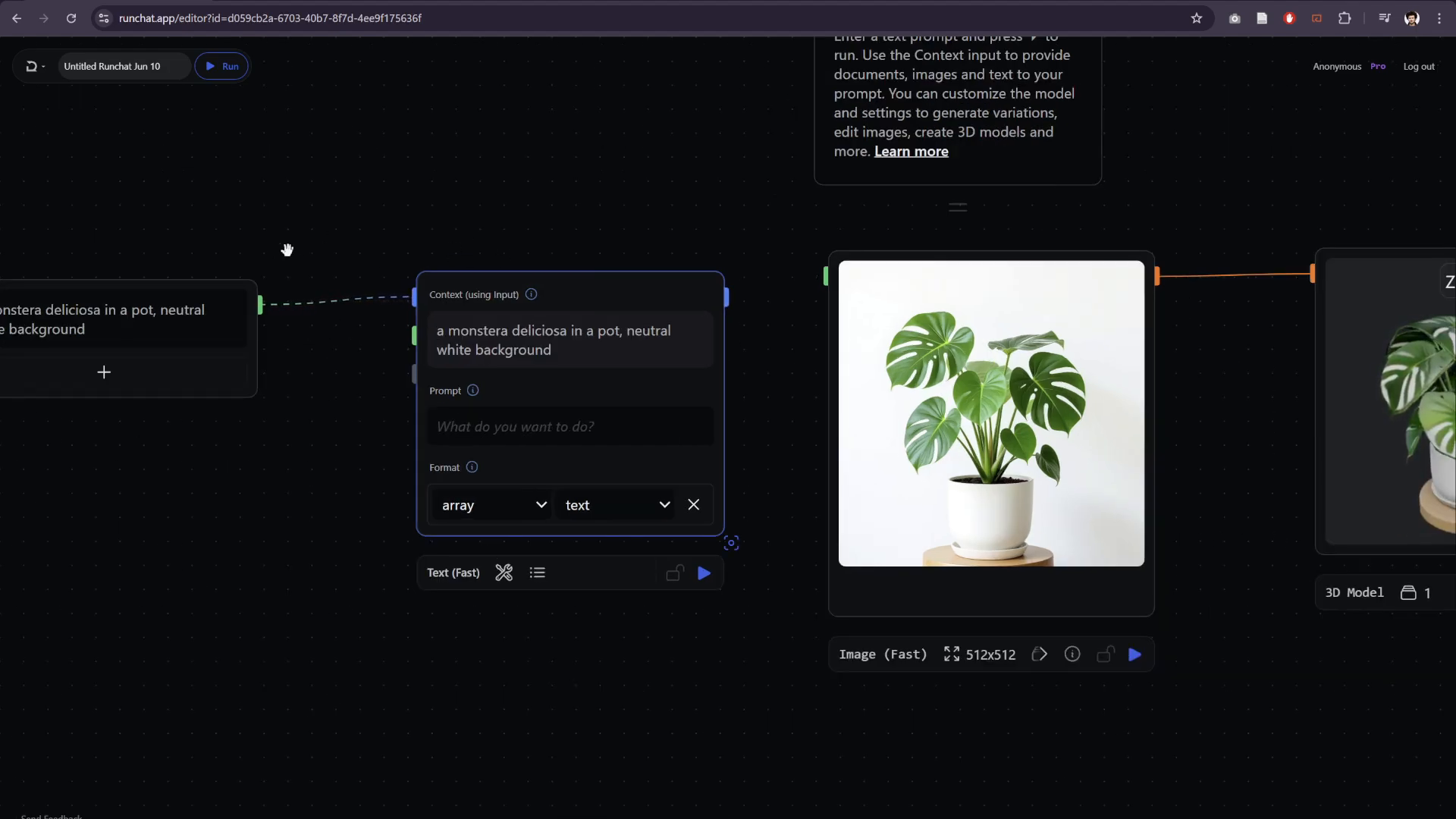
pyautogui.moveTo(286, 247); pyautogui.dragTo(357, 234)
pyautogui.scroll(-1, 562, 237)
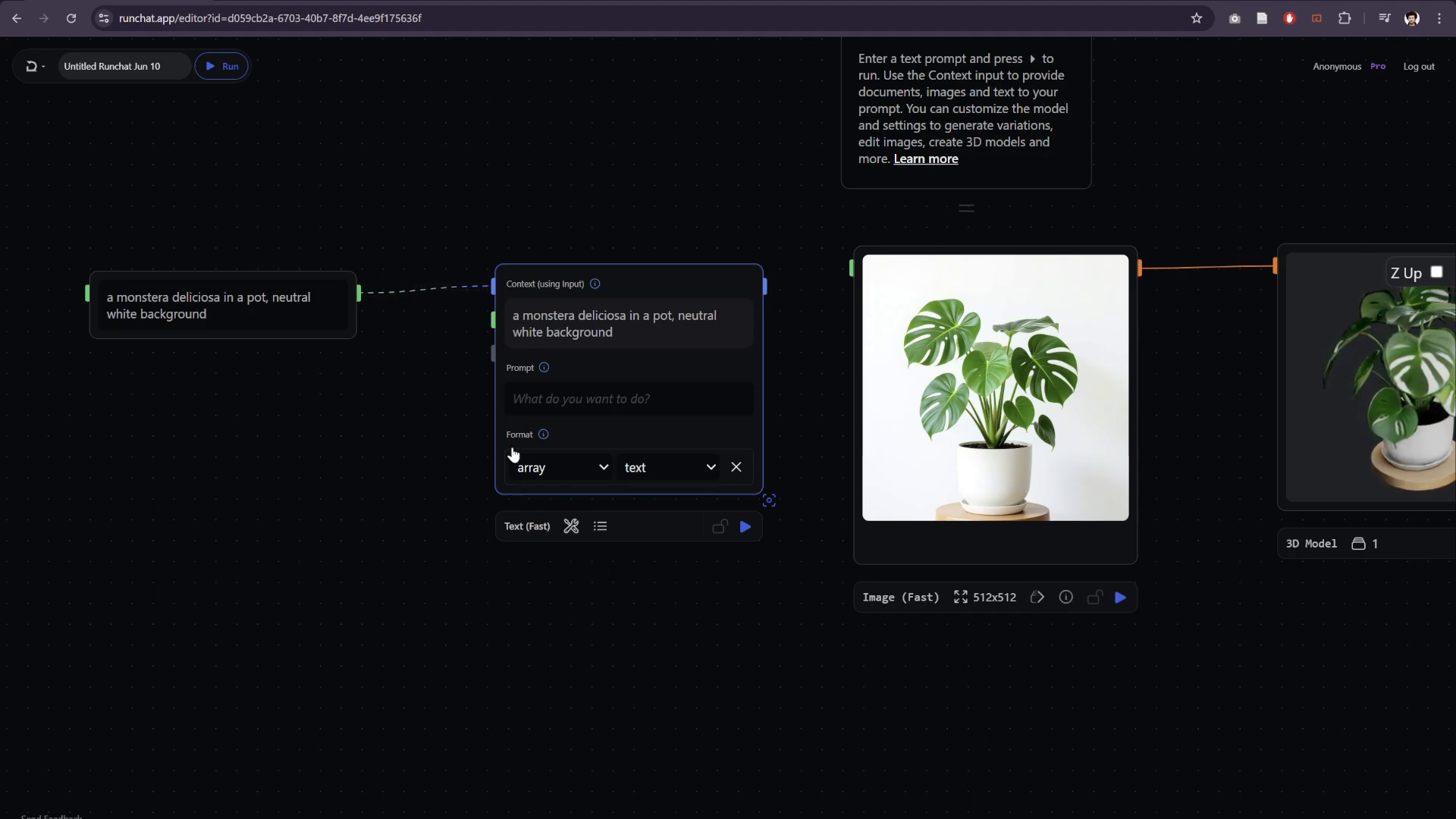
# - View the Text (Fast) node's model setting and move the monstera text node up slightly to align it with the Context input
pyautogui.click(527, 526)
pyautogui.moveTo(234, 263); pyautogui.dragTo(243, 255)
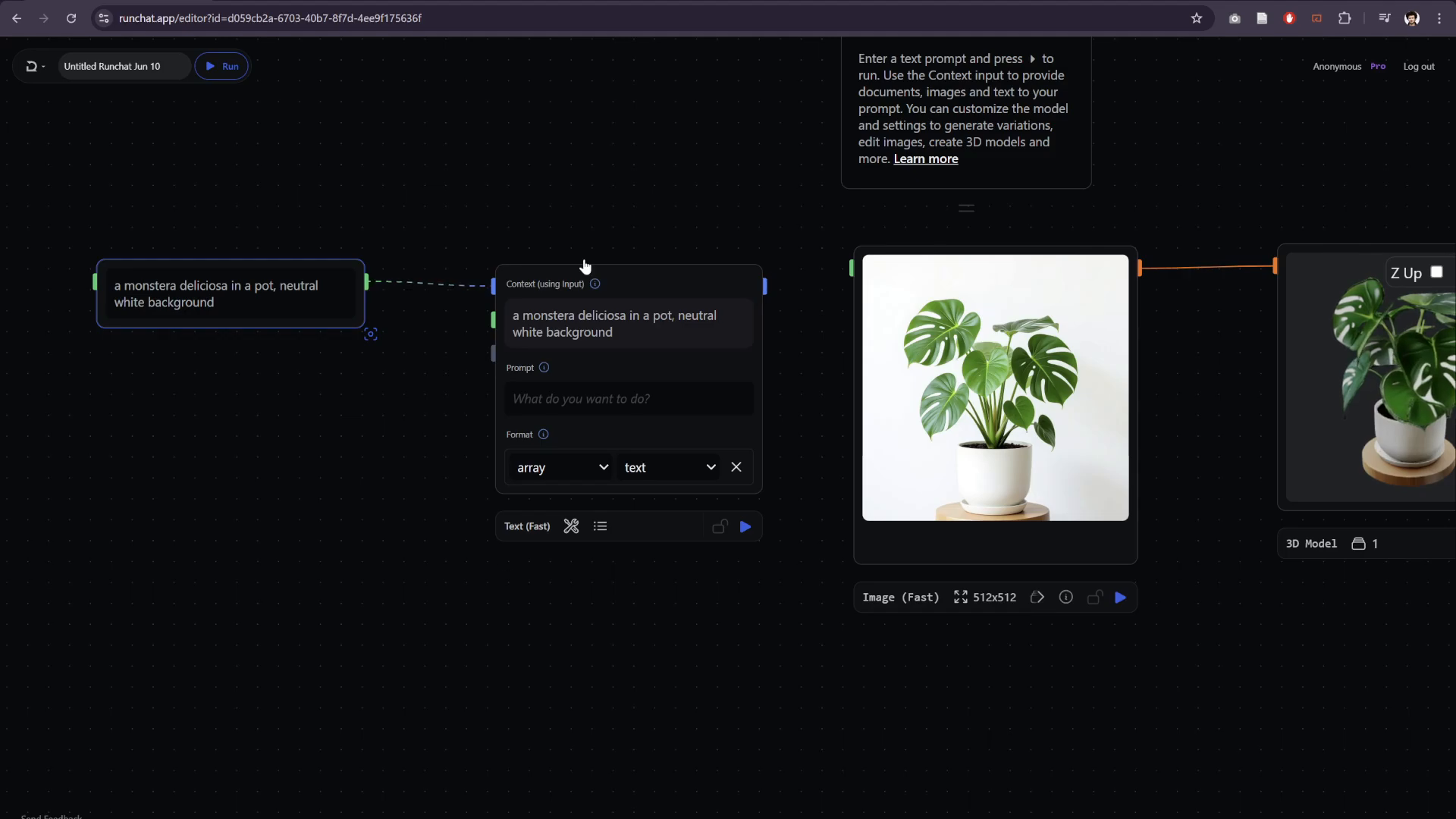
pyautogui.click(526, 526)
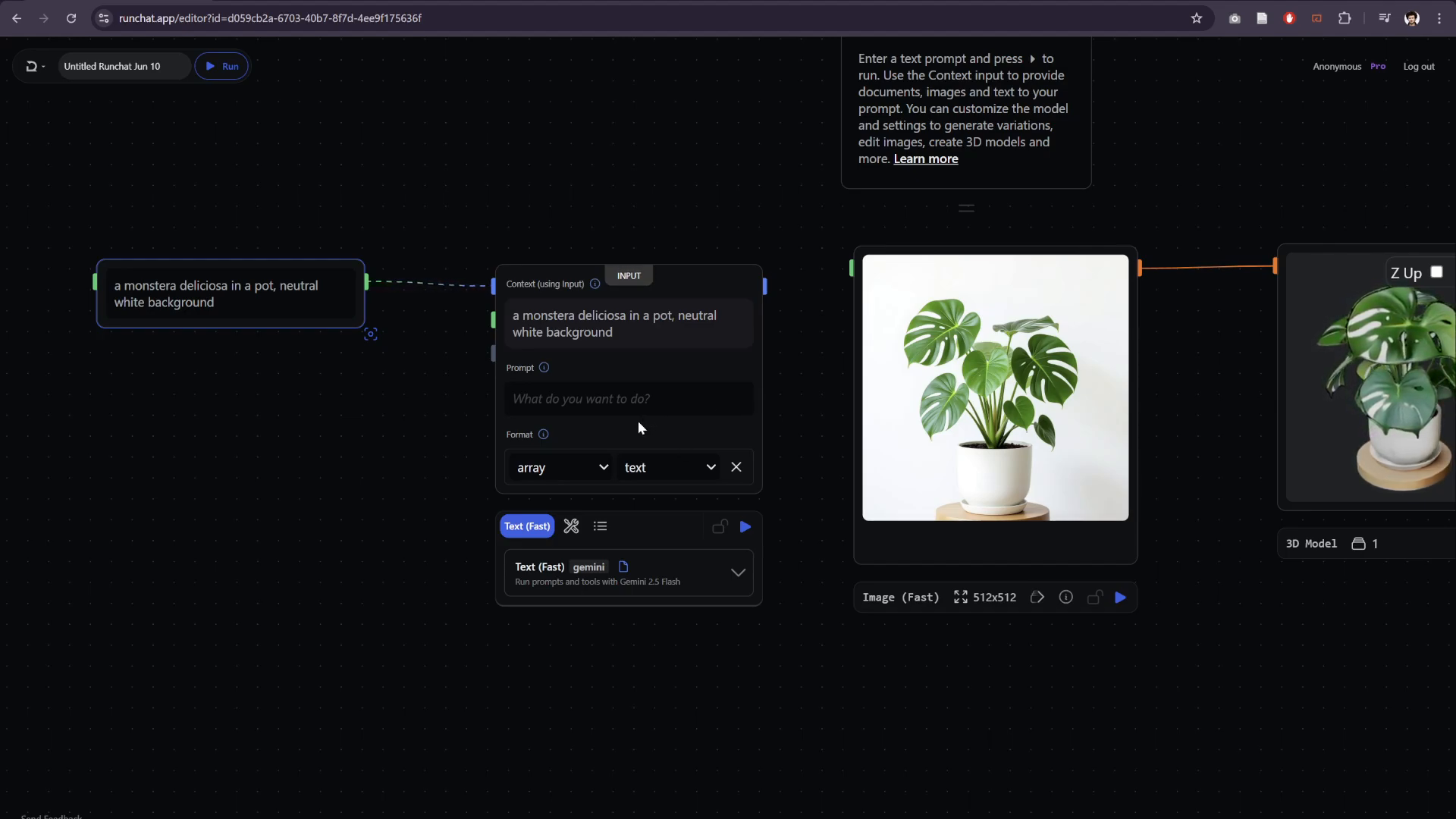
pyautogui.click(576, 470)
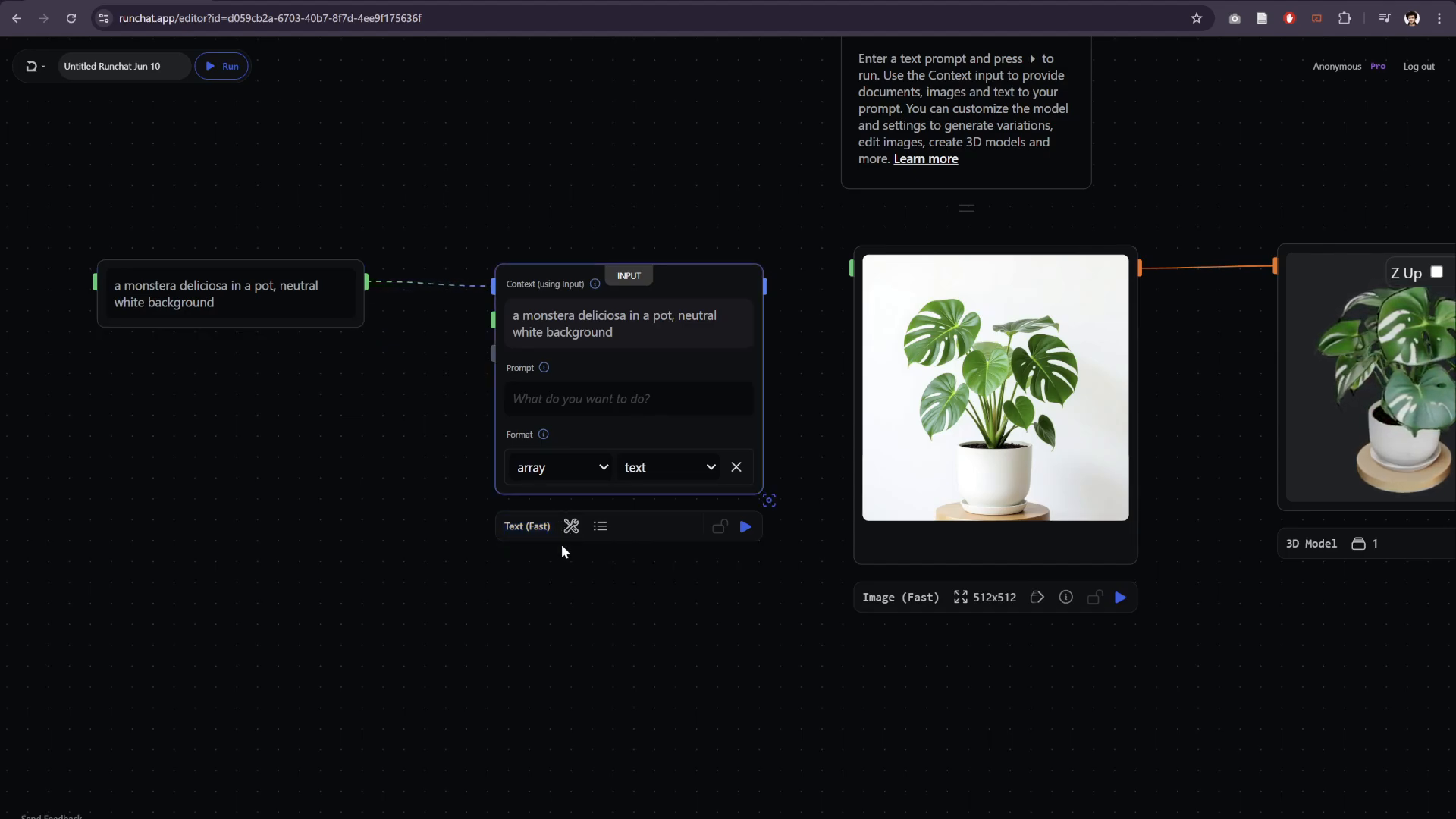
pyautogui.click(394, 468)
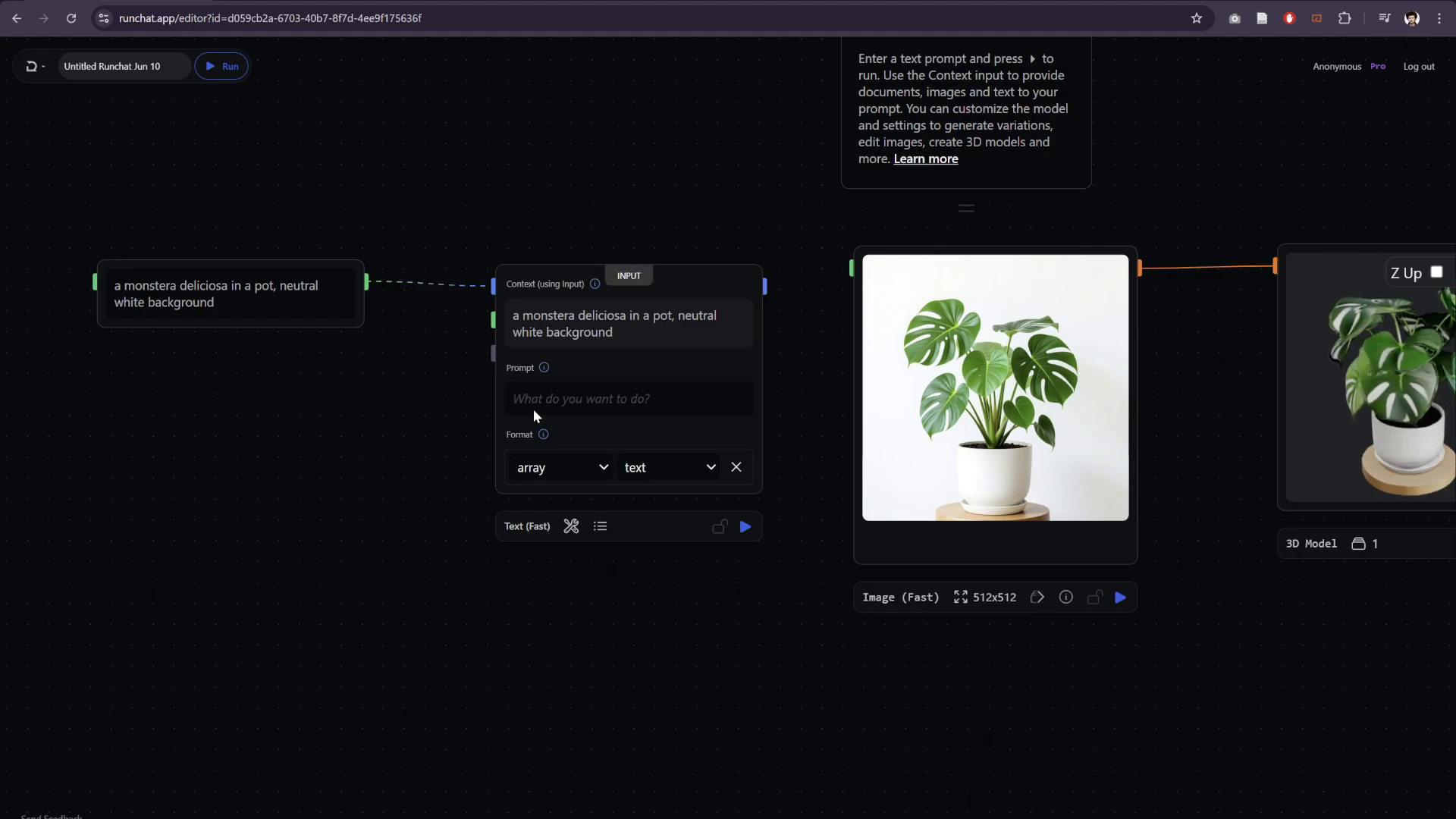
# - Enter the prompt "generate a list of 4 image prompts for house plants" in the Text (Fast) node and run it
pyautogui.click(560, 409)
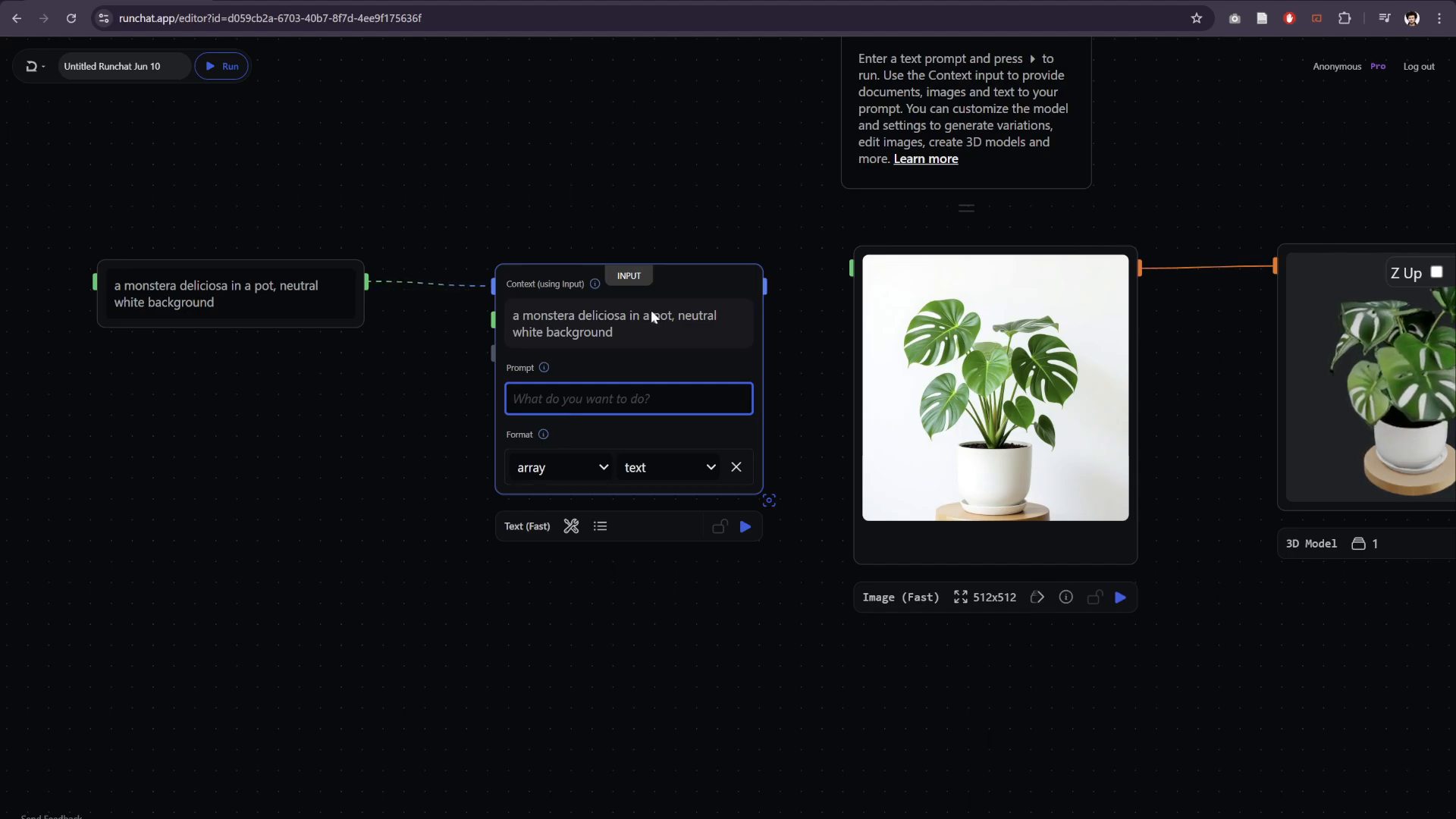
pyautogui.moveTo(684, 282); pyautogui.dragTo(681, 277)
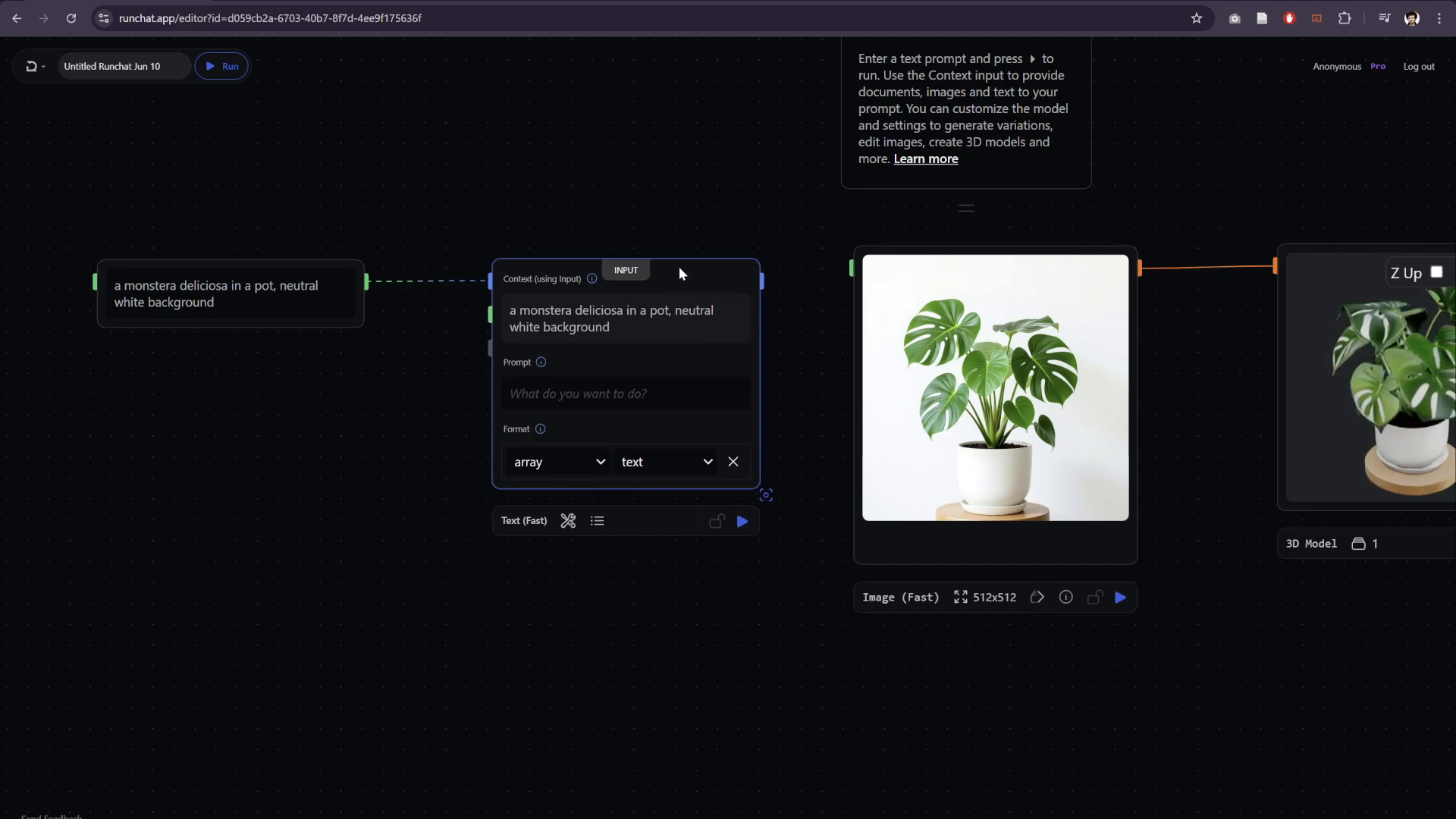
pyautogui.click(541, 392)
pyautogui.write('gener')
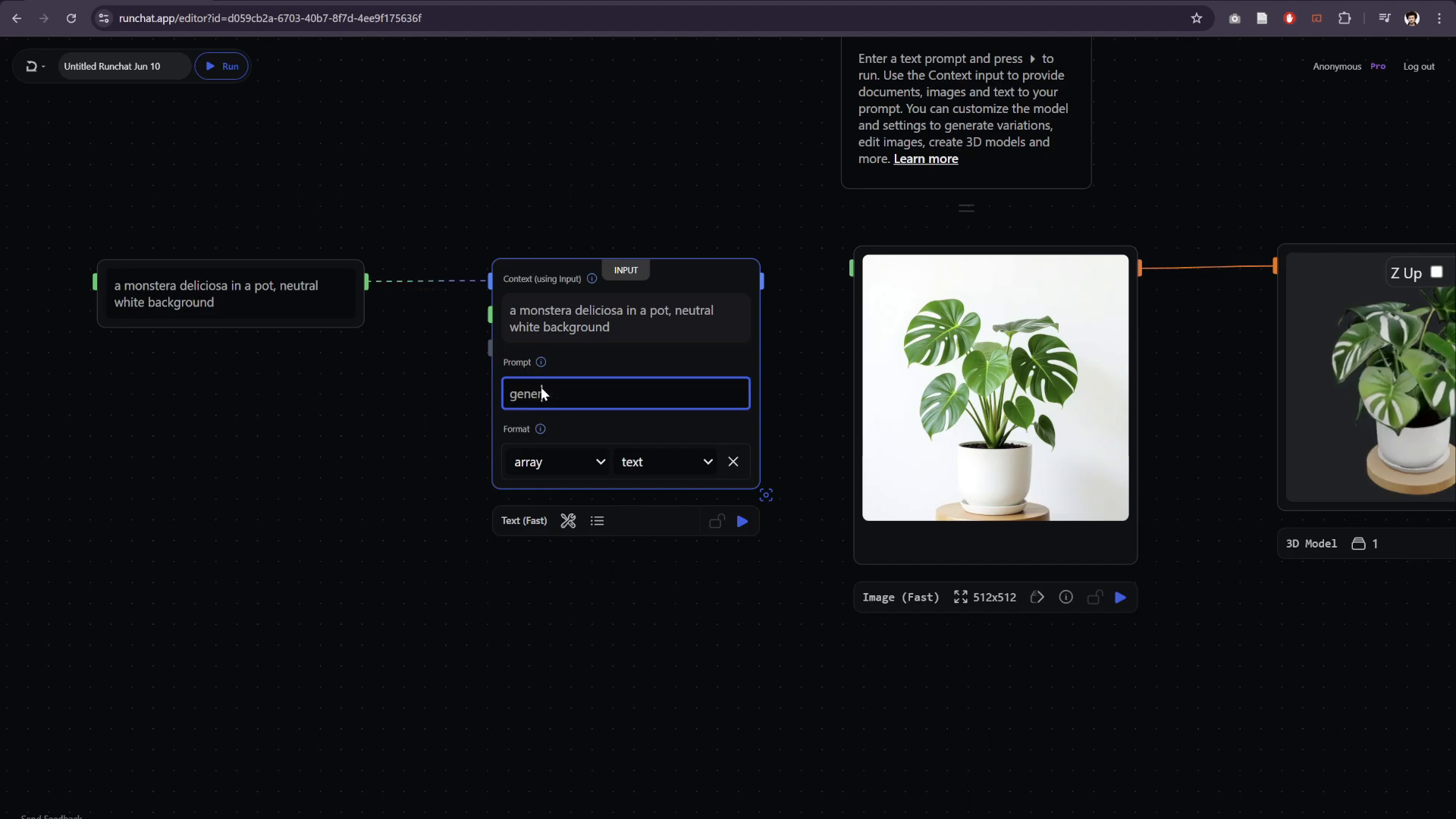
pyautogui.write('ate a list of')
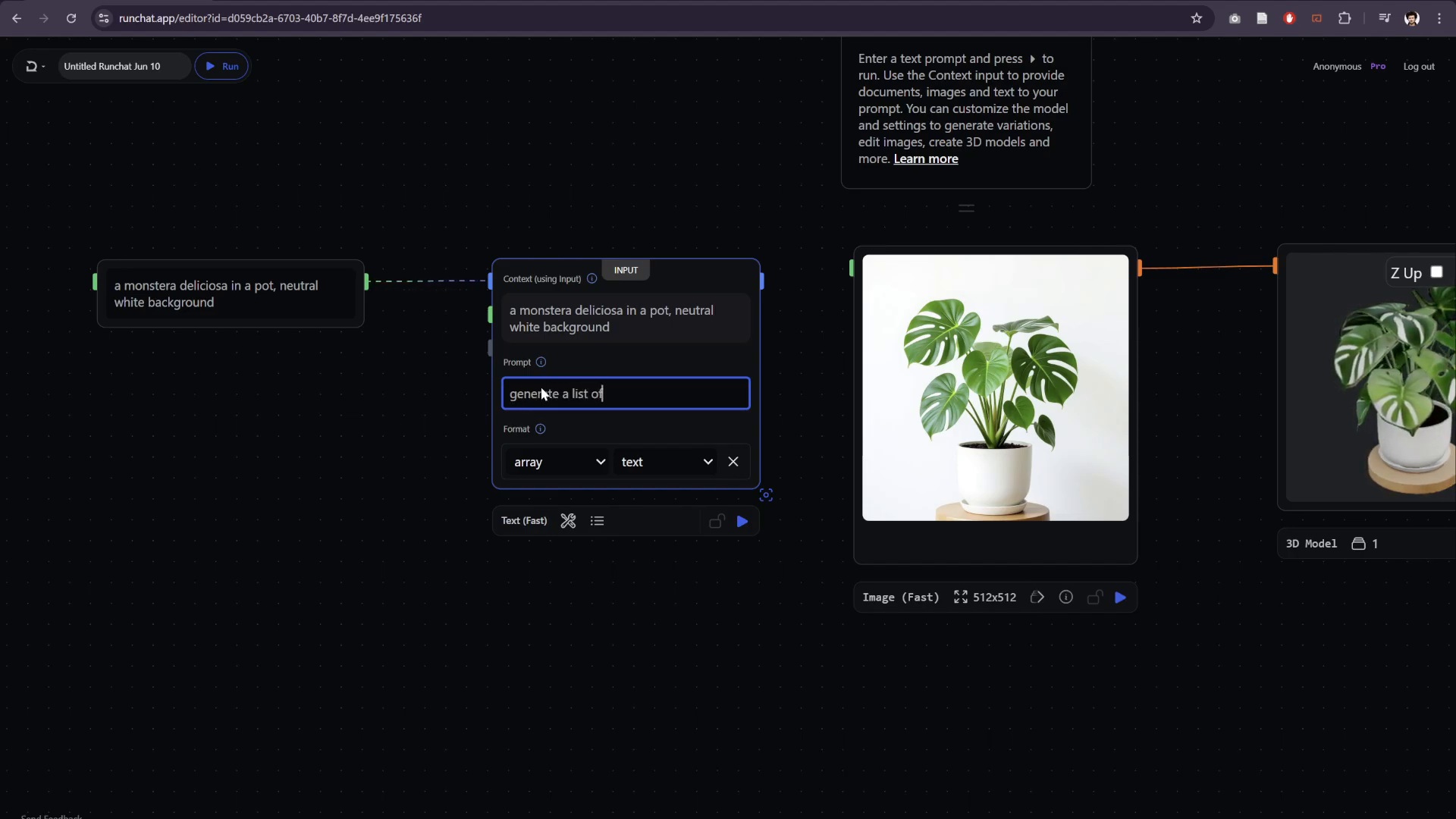
pyautogui.write(' 4 image prompts f')
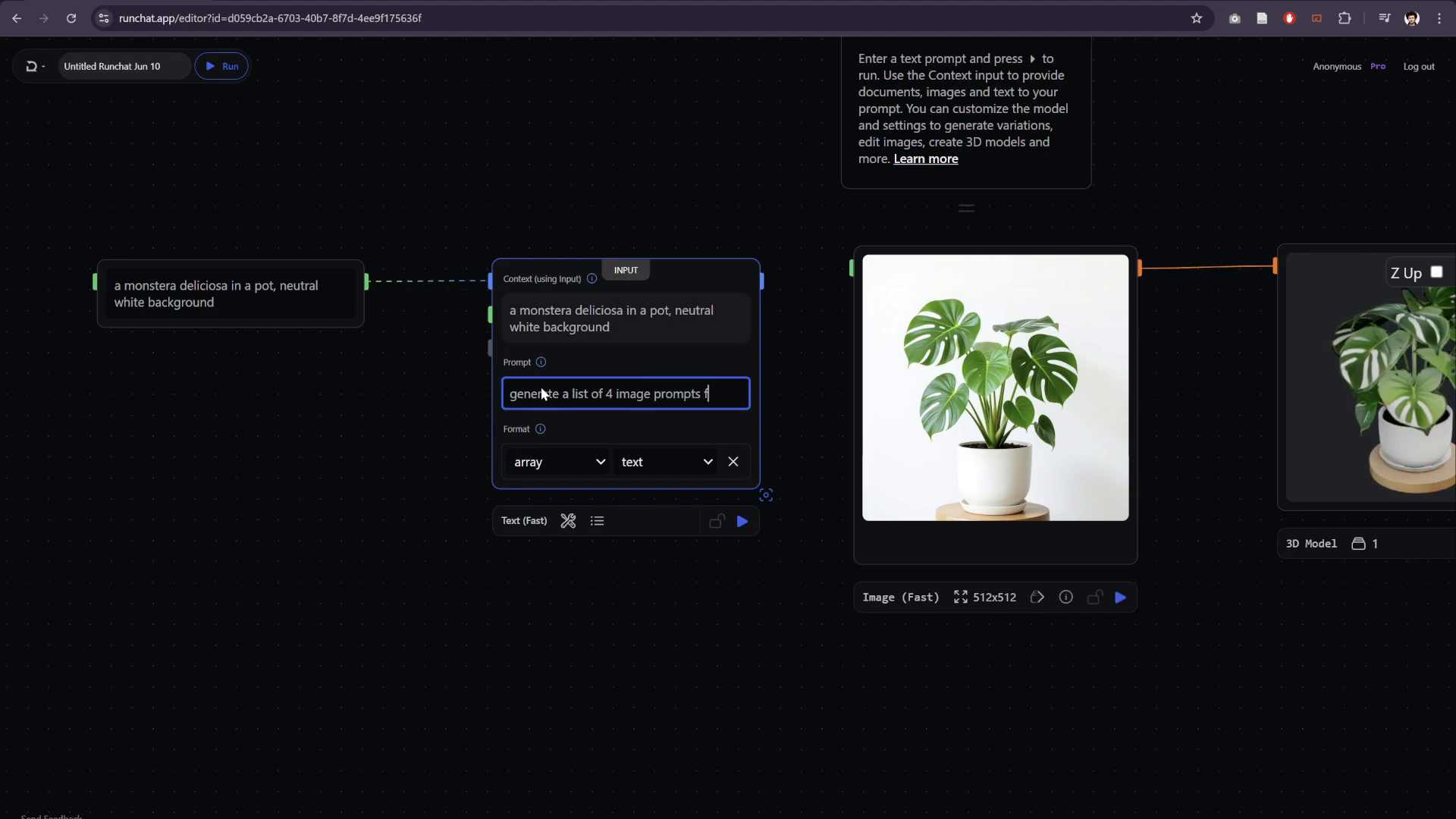
pyautogui.write('or house plants')
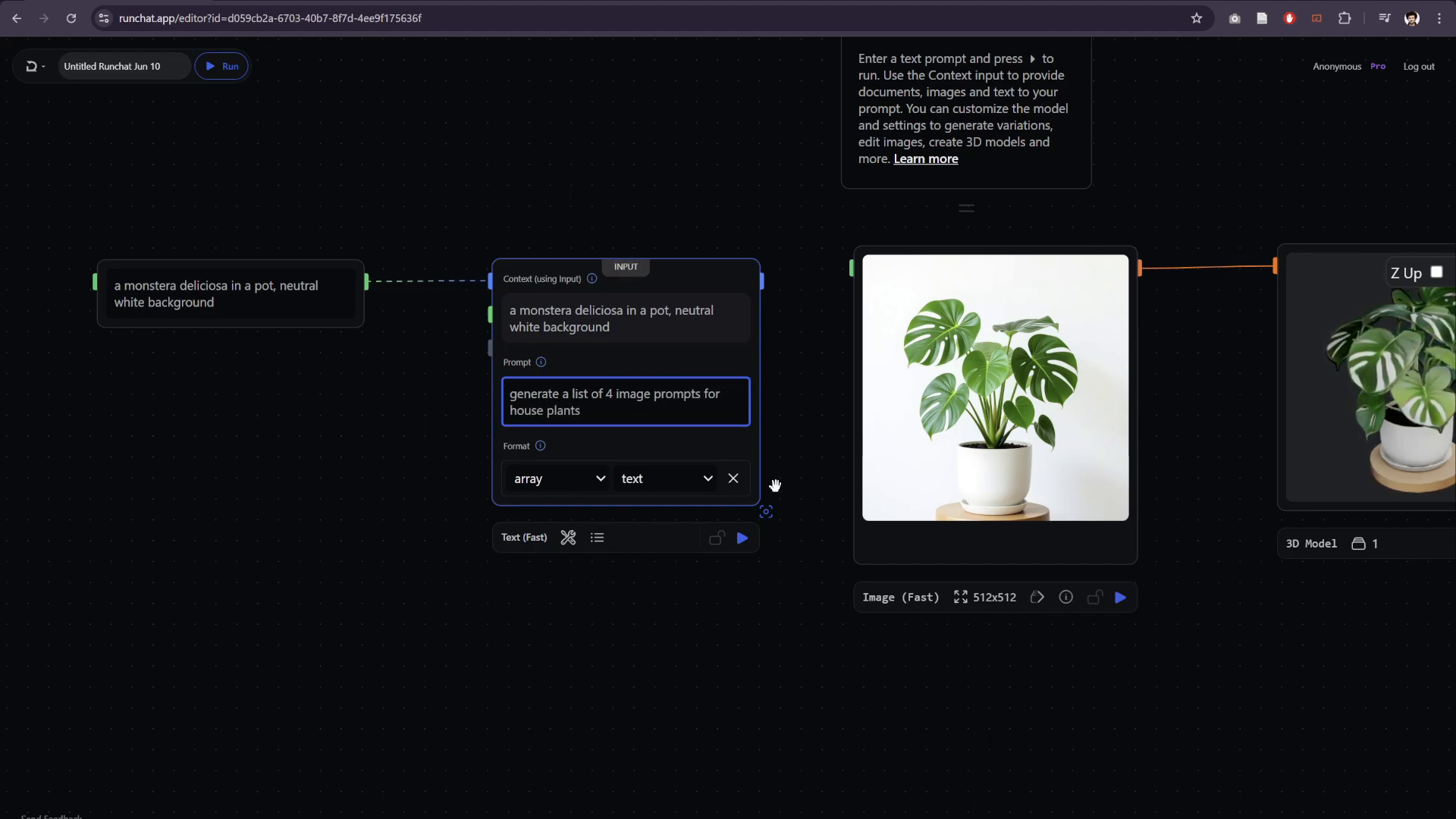
pyautogui.click(742, 537)
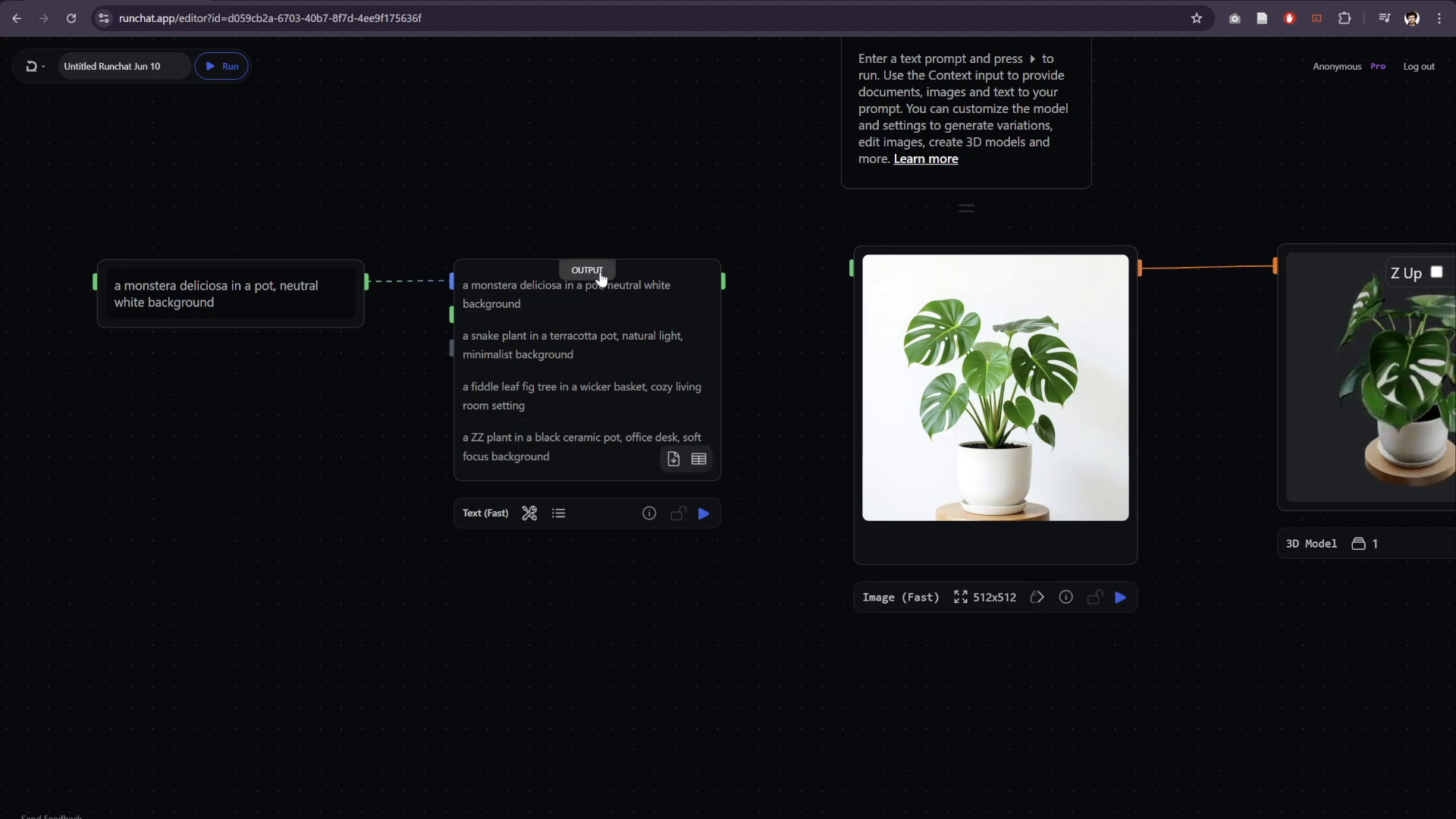
# - Compare the Text (Fast) node's input settings with its generated list of plant prompts
pyautogui.click(588, 267)
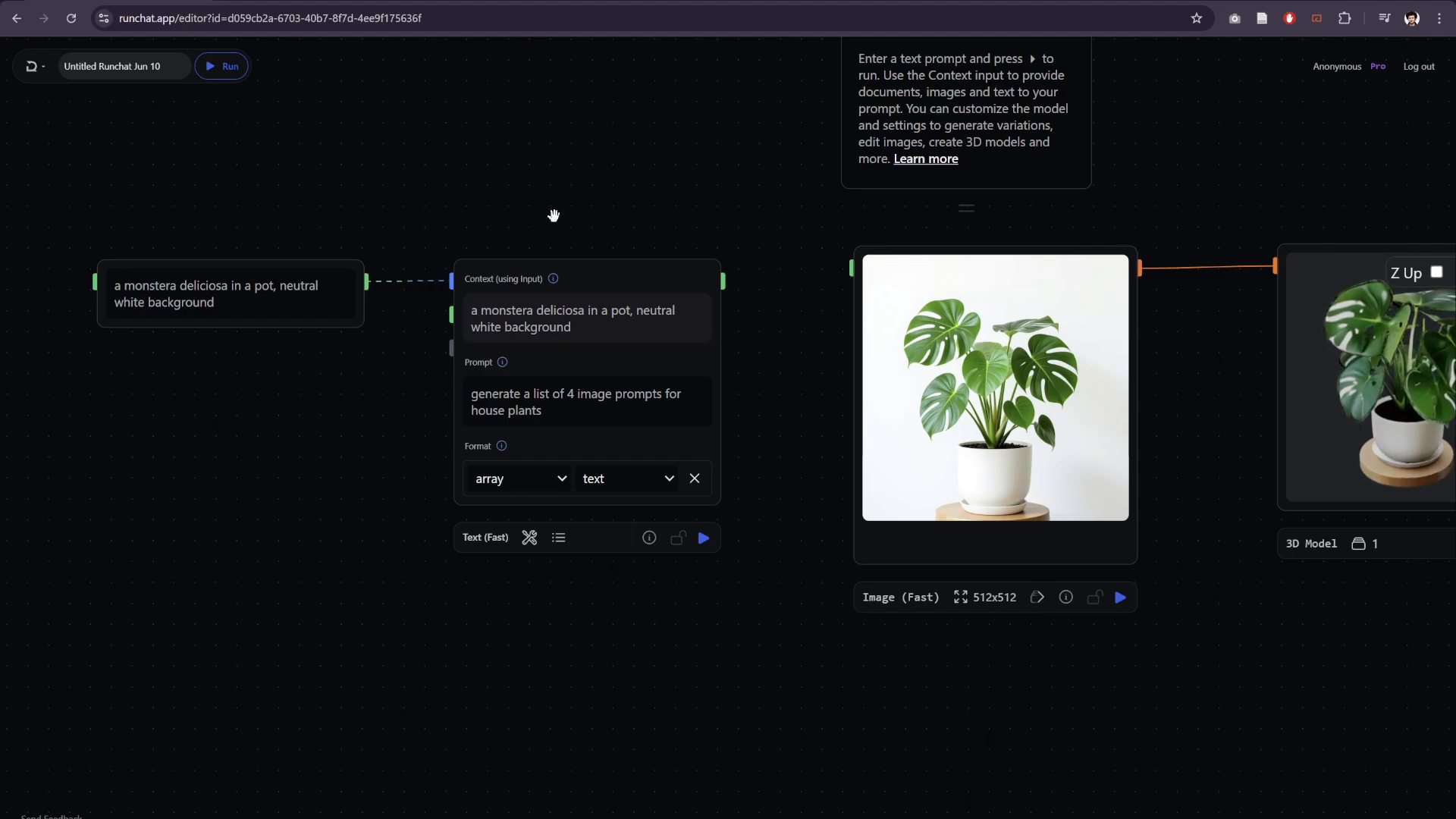
pyautogui.click(584, 270)
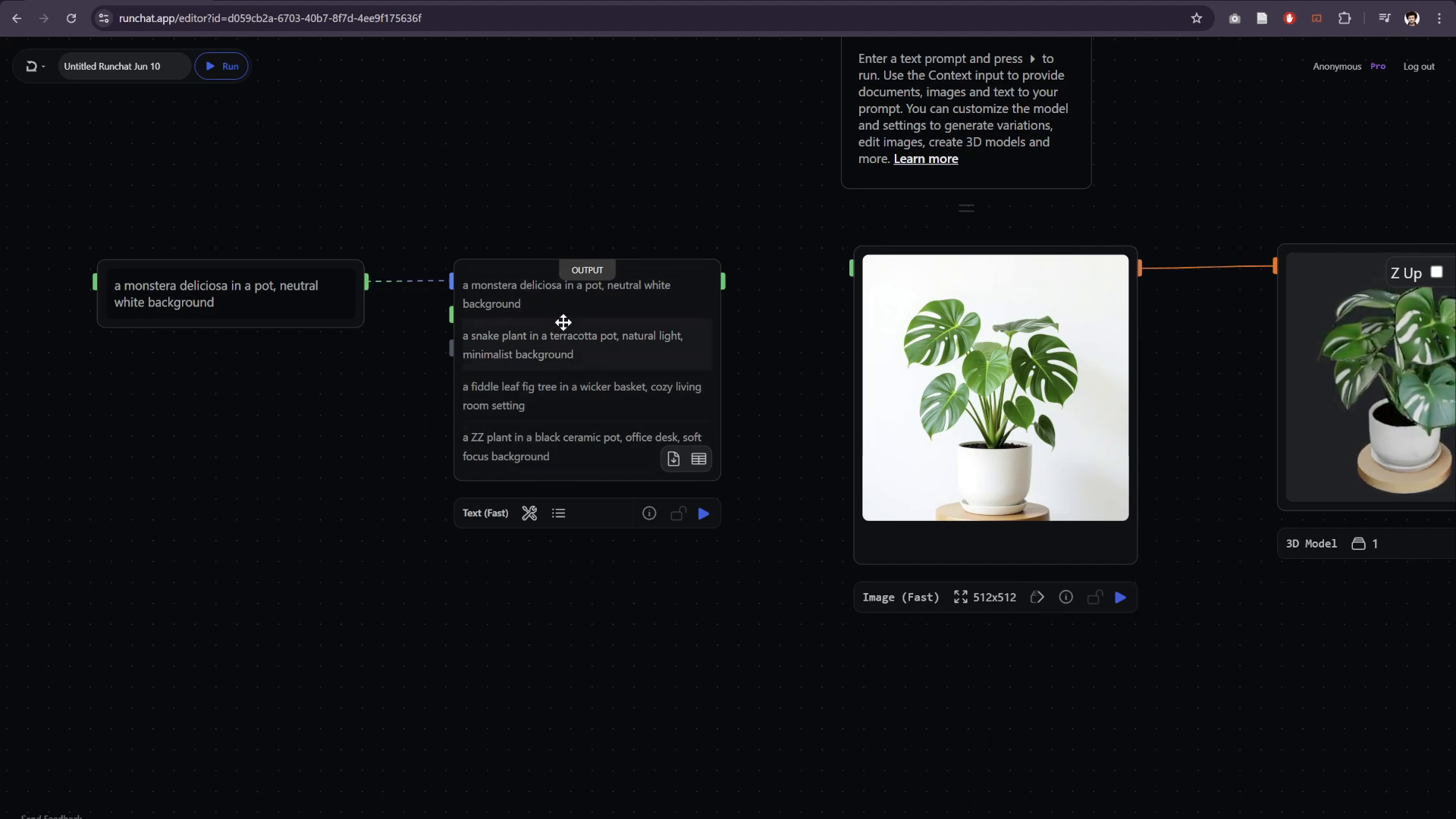
pyautogui.scroll(3, 520, 236)
pyautogui.moveTo(557, 203); pyautogui.dragTo(552, 153)
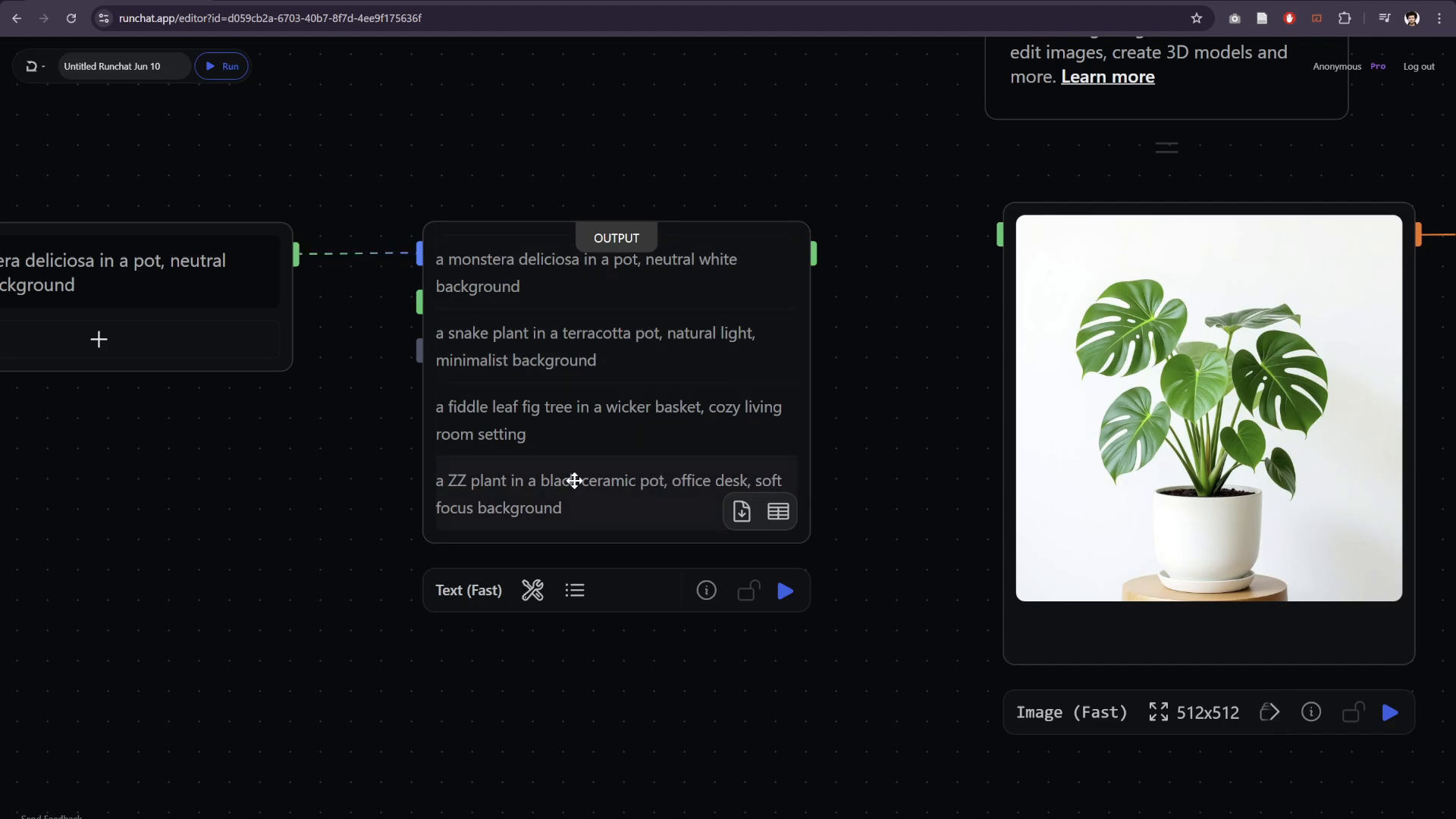
# - Append ". Keep the neutral white background for each" to the Text (Fast) node's prompt and run the node again
pyautogui.click(614, 240)
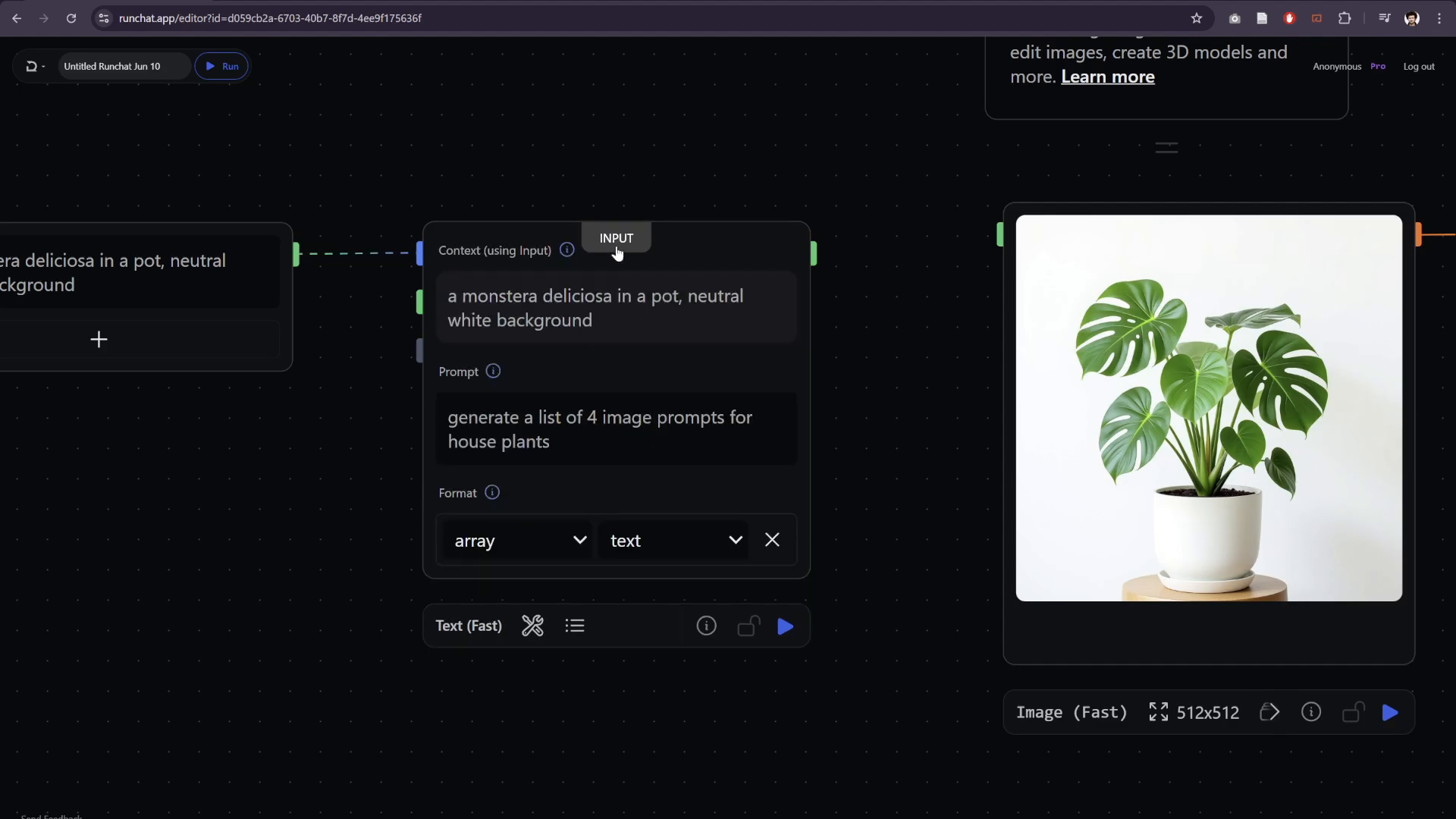
pyautogui.click(592, 446)
pyautogui.write('. ')
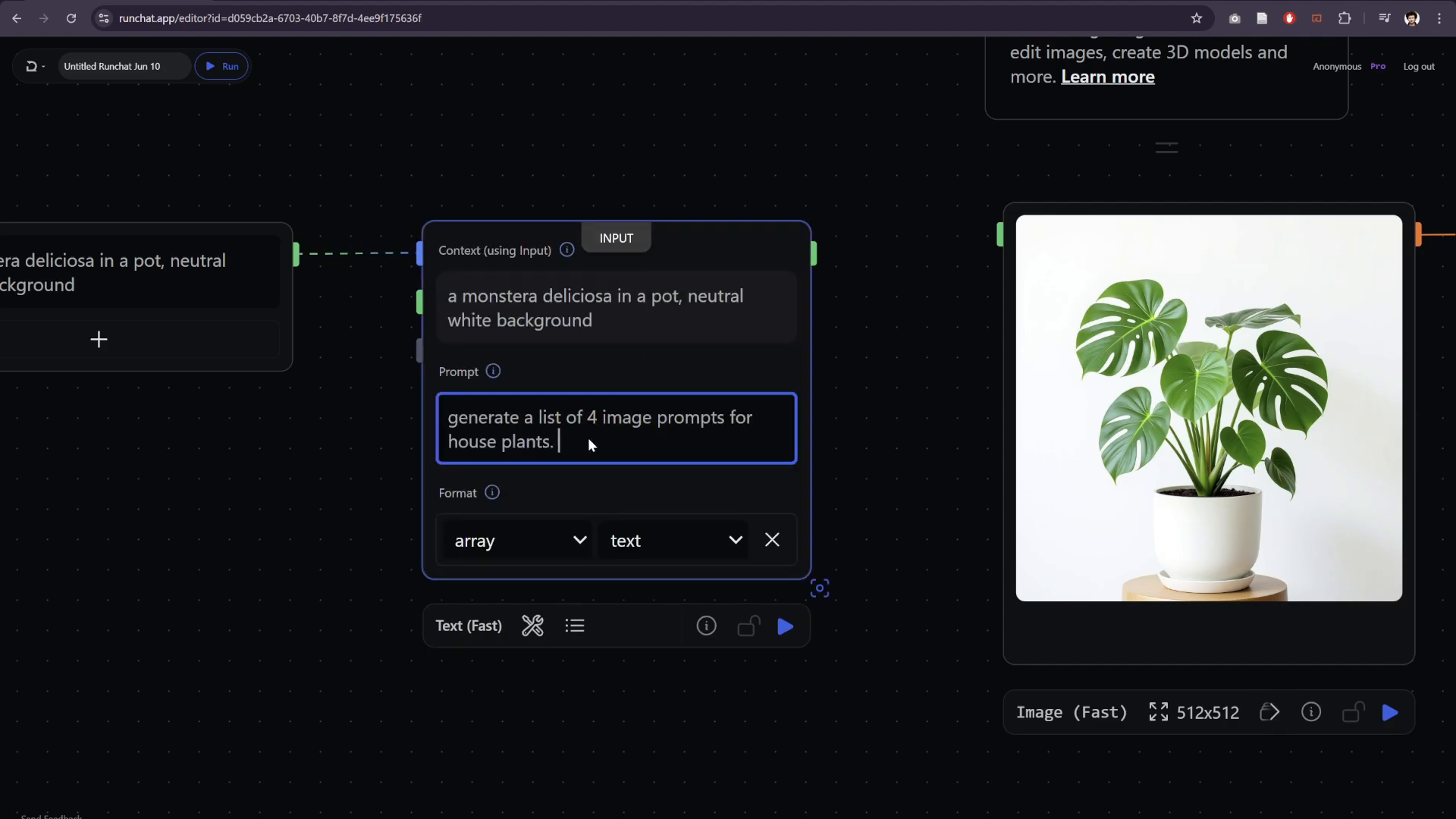
pyautogui.write('Keep the neutral white background for each.')
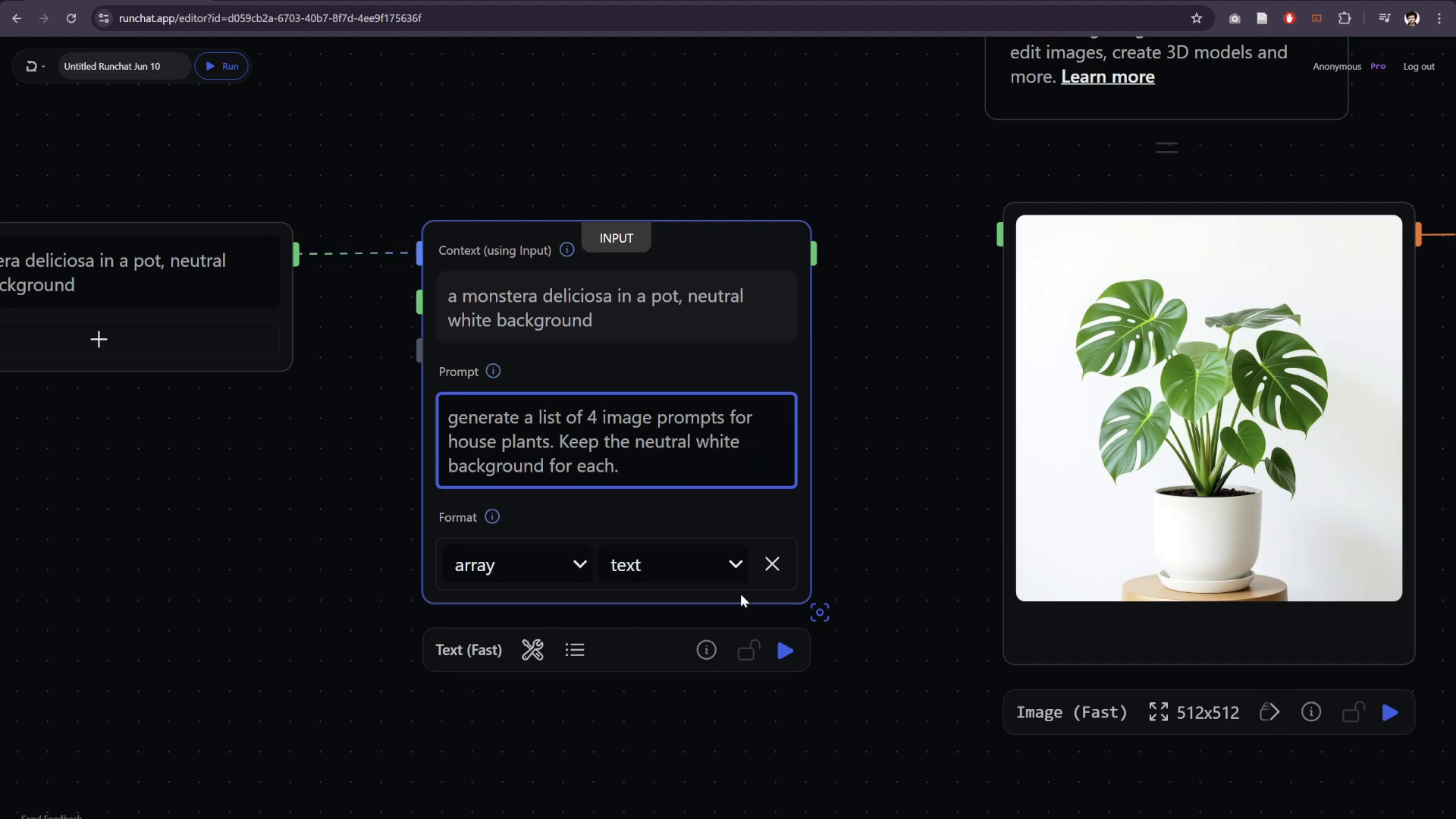
pyautogui.click(785, 649)
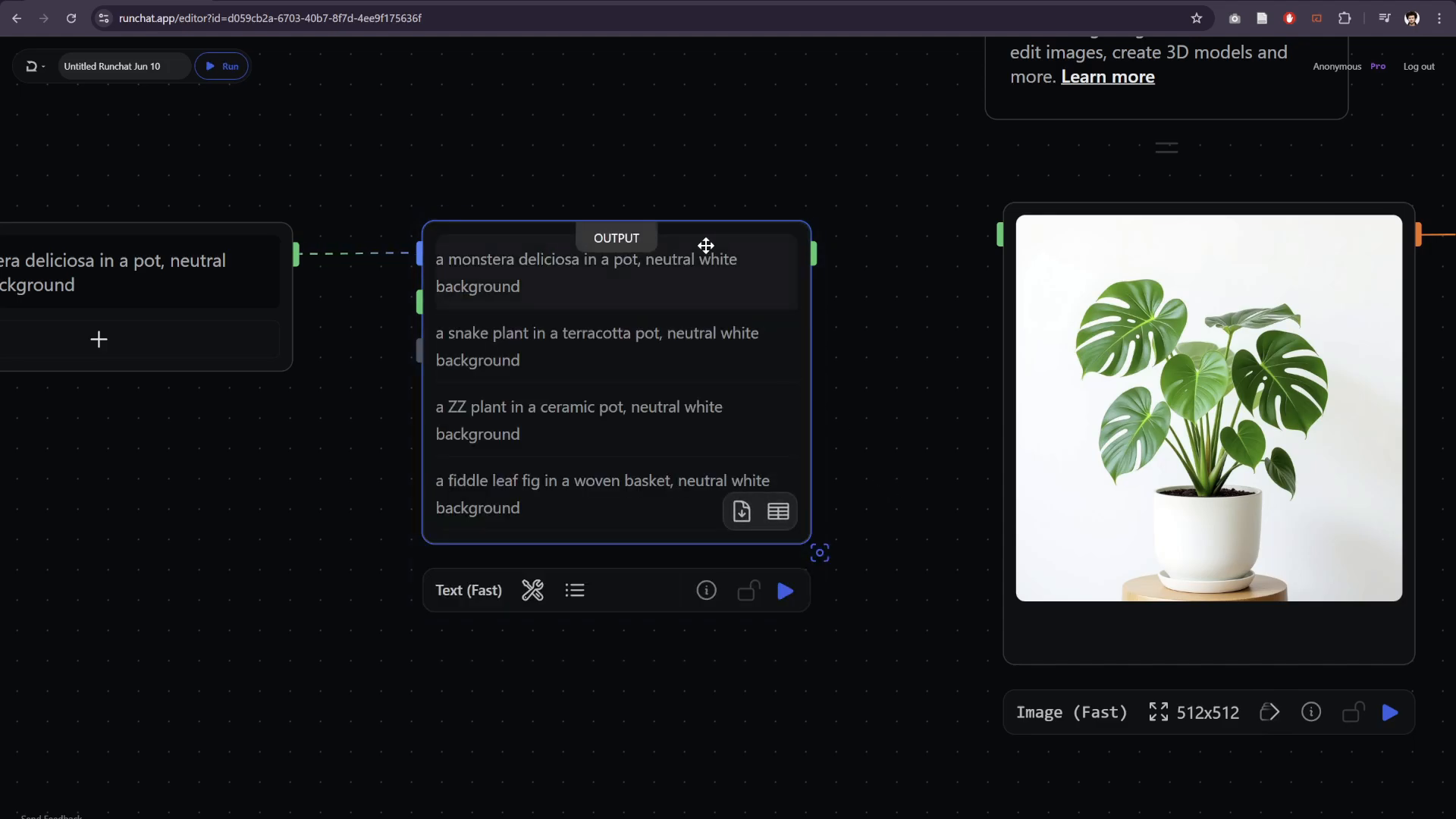
# - Connect the Text (Fast) node's result output to the Image (Fast) node's Image Description input and run the whole workflow
pyautogui.scroll(-2, 885, 373)
pyautogui.moveTo(885, 373); pyautogui.dragTo(736, 365)
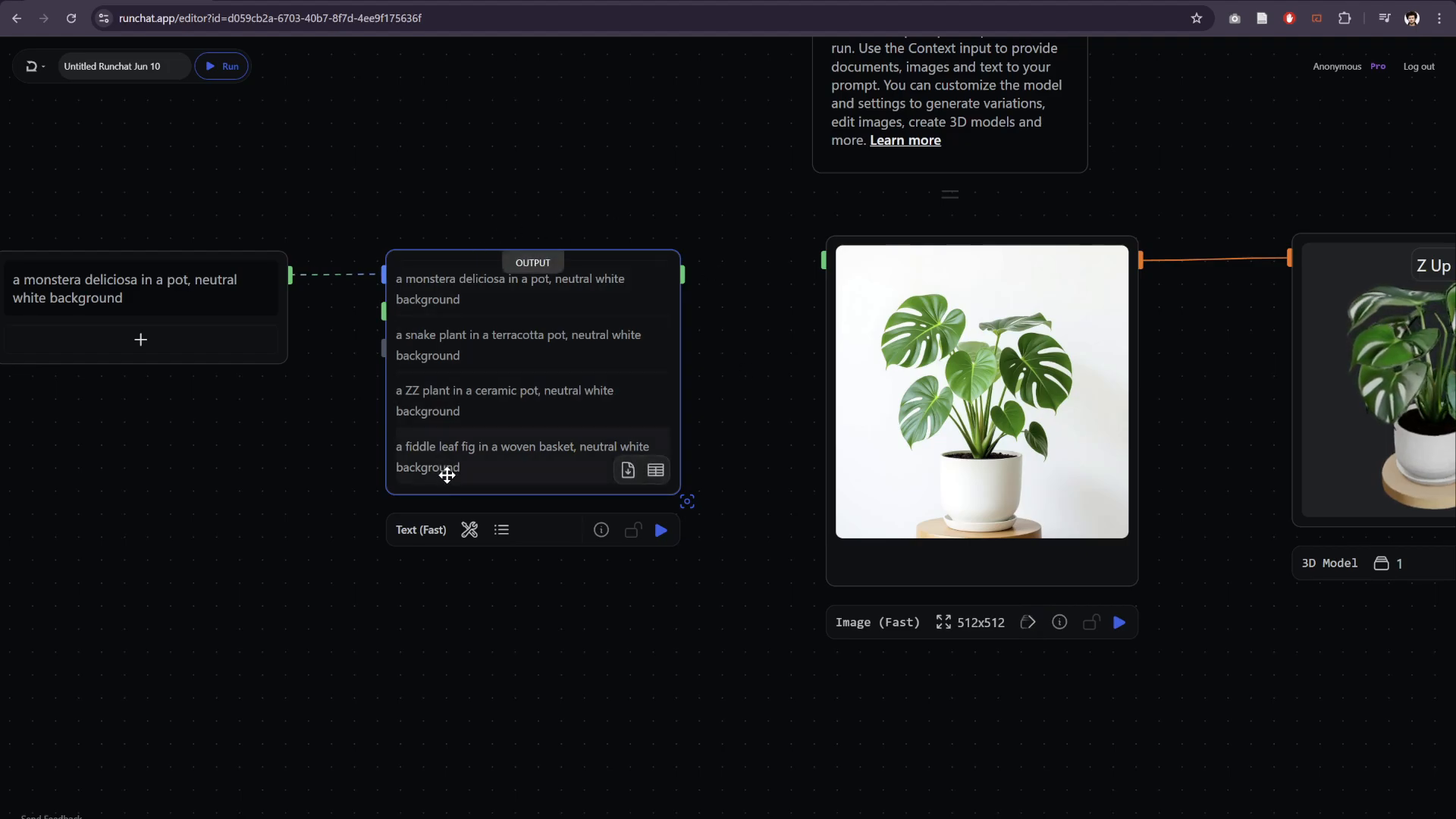
pyautogui.moveTo(682, 186); pyautogui.dragTo(551, 189)
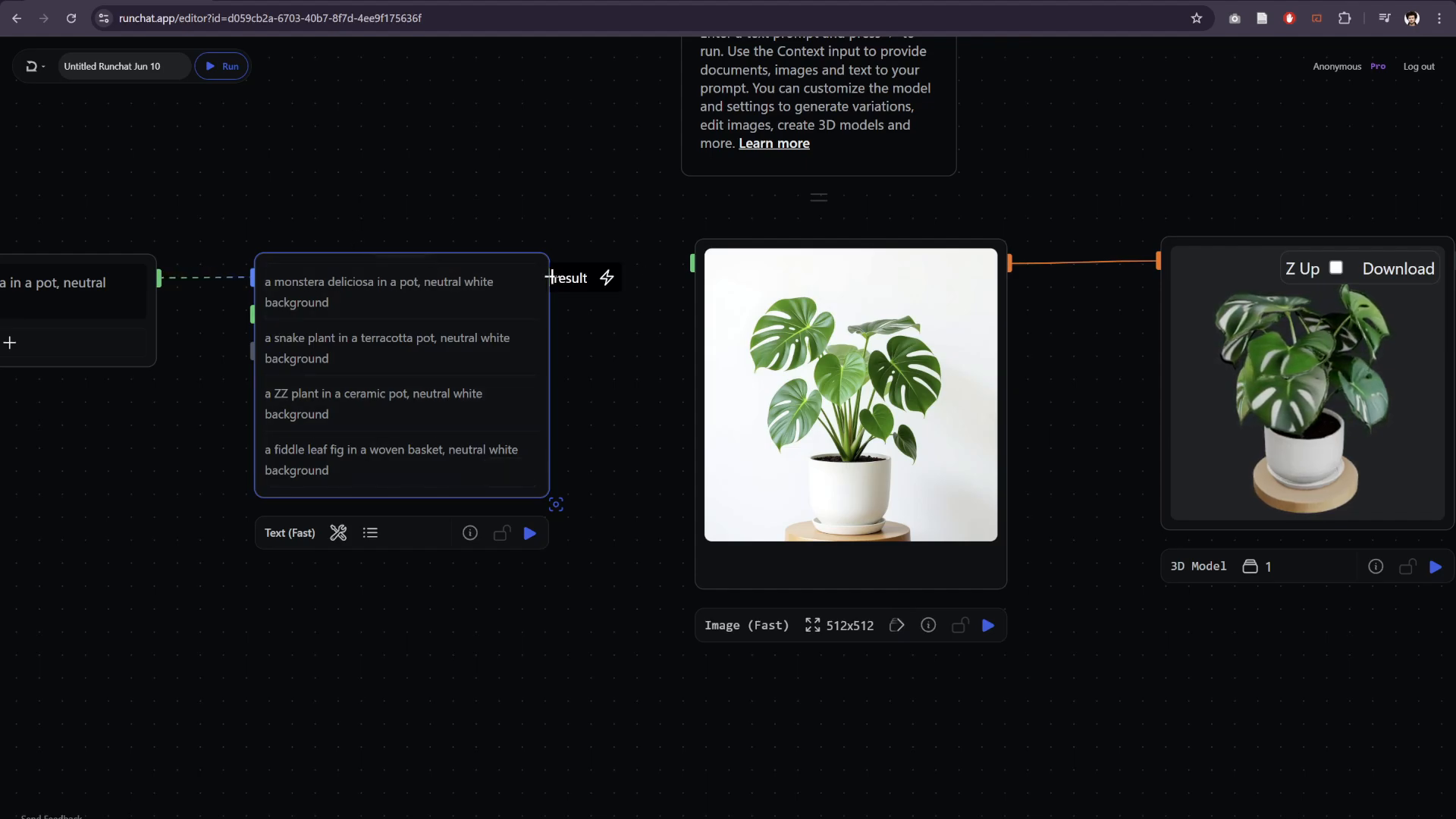
pyautogui.moveTo(551, 278); pyautogui.dragTo(686, 262)
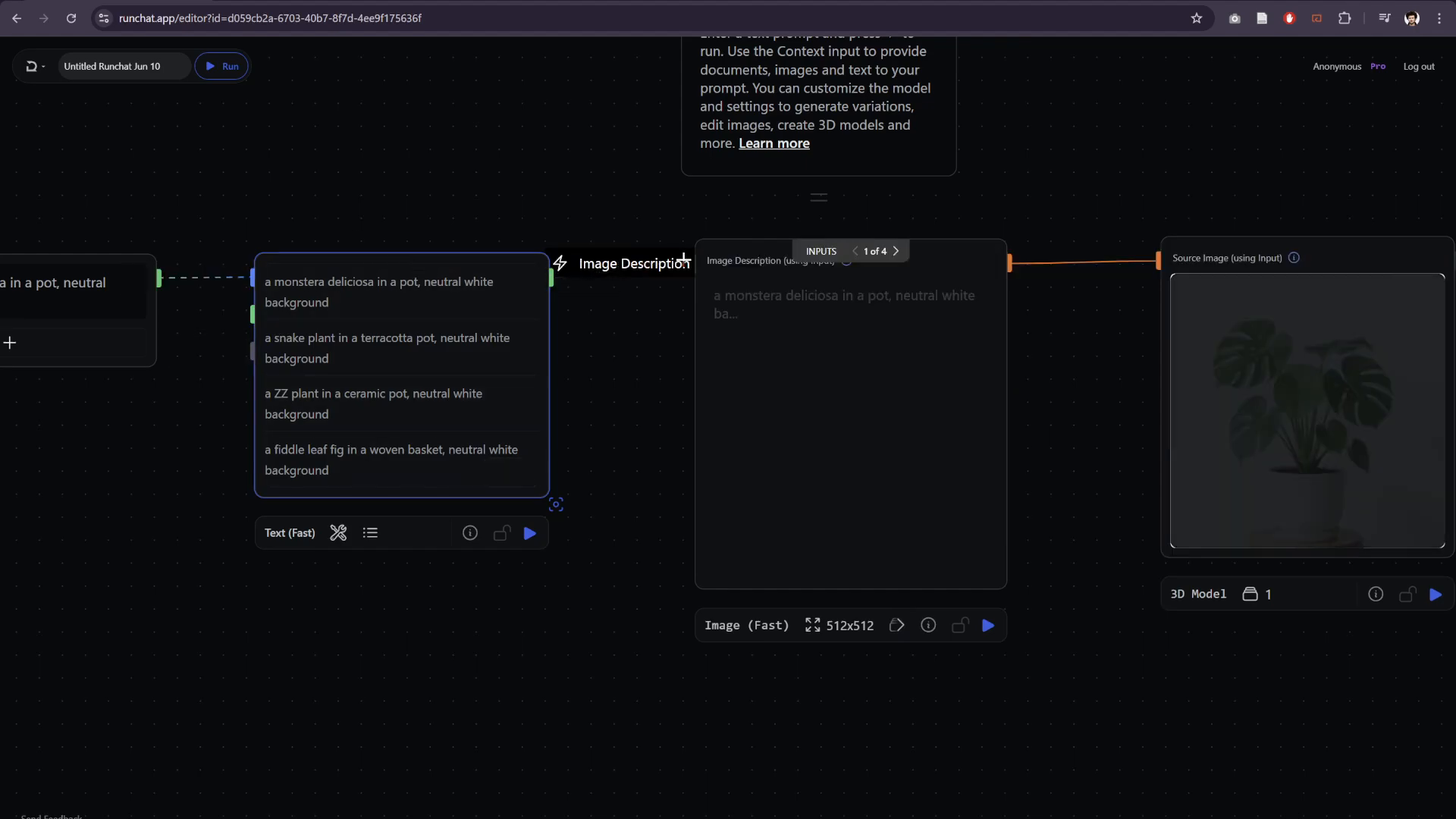
pyautogui.moveTo(893, 303)
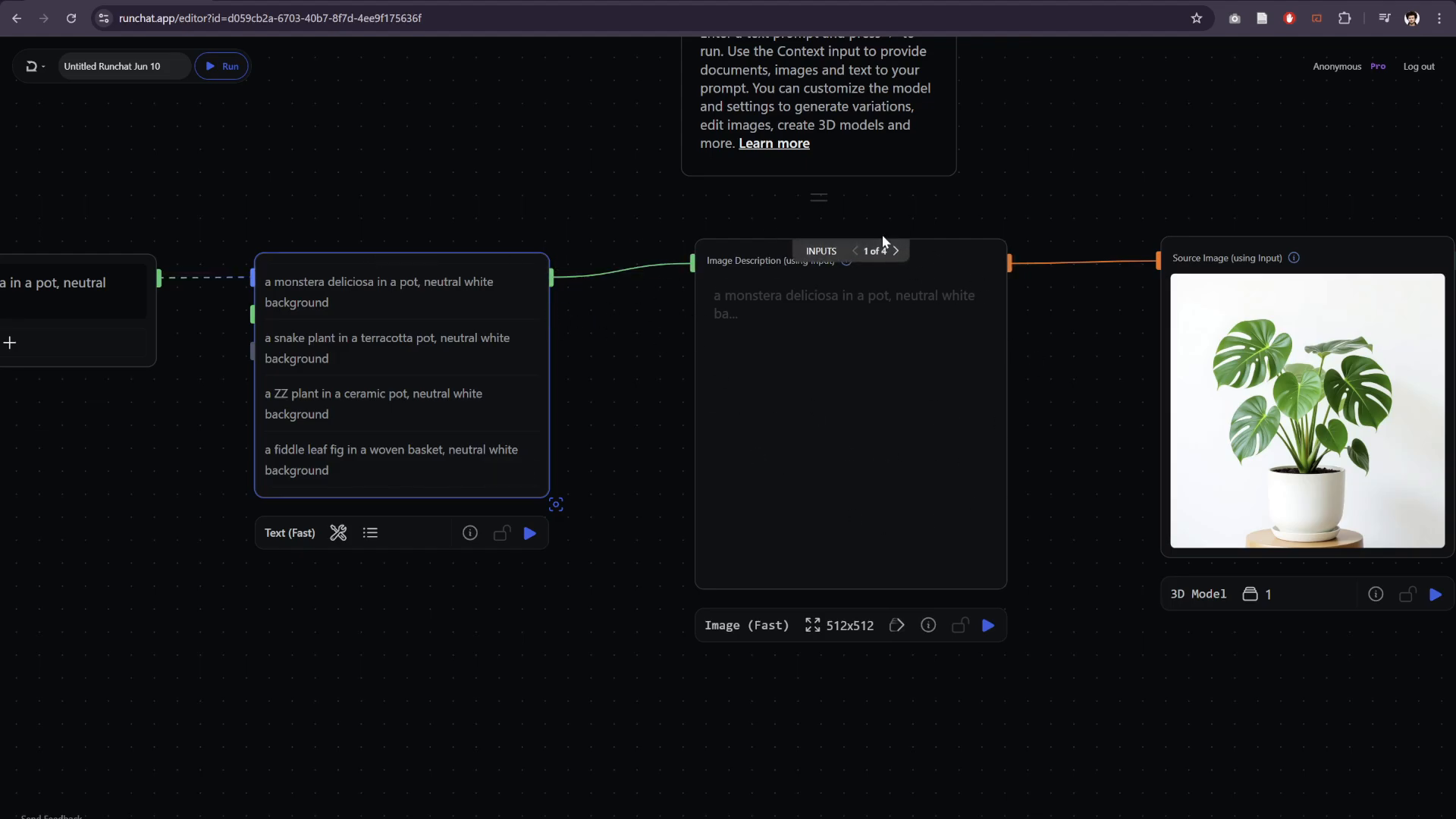
pyautogui.click(223, 70)
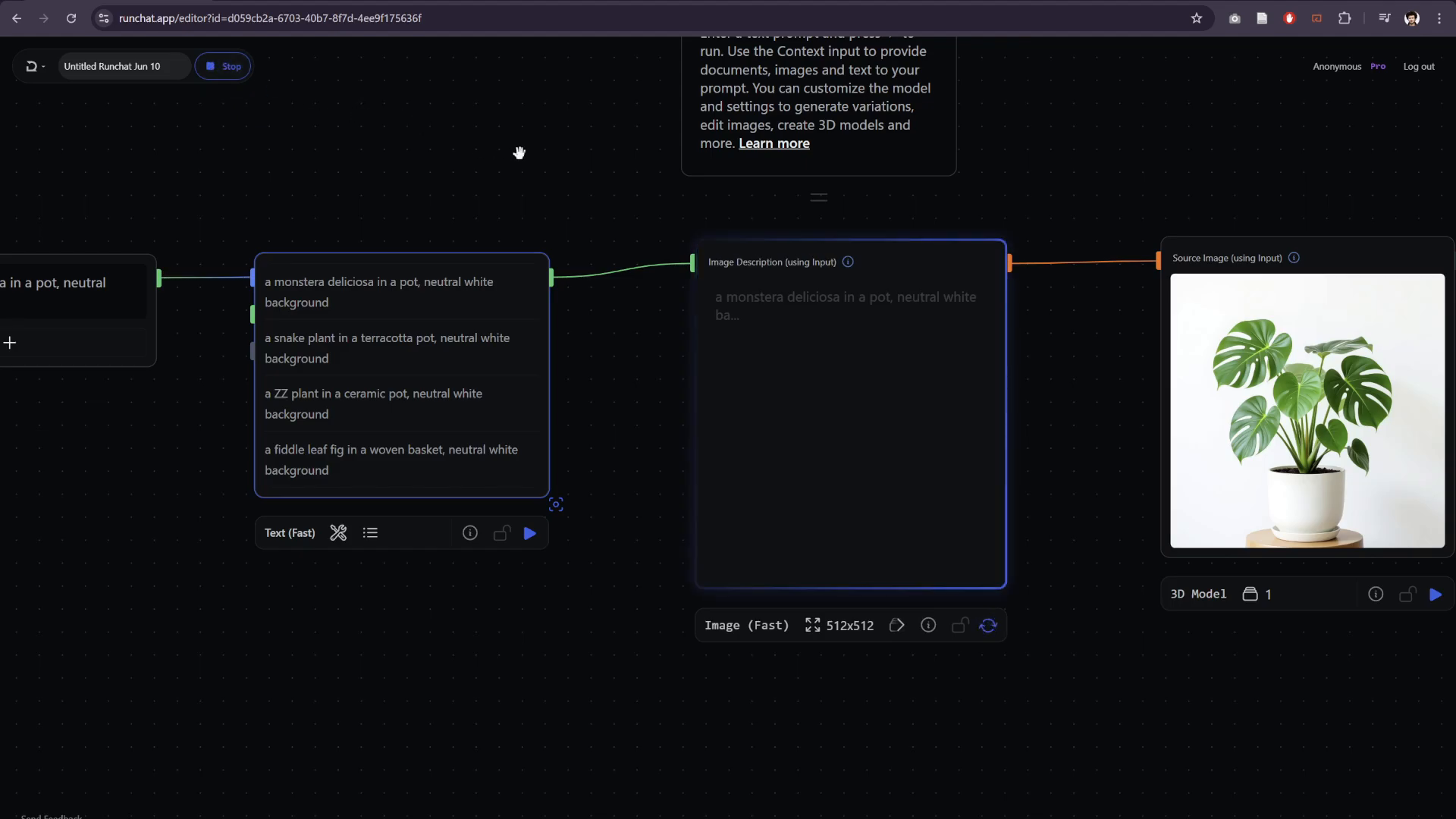
# - Enlarge the 3D Model node so that all of its generated plant models can be viewed at a larger size
pyautogui.scroll(-2, 530, 154)
pyautogui.moveTo(559, 156); pyautogui.dragTo(399, 152)
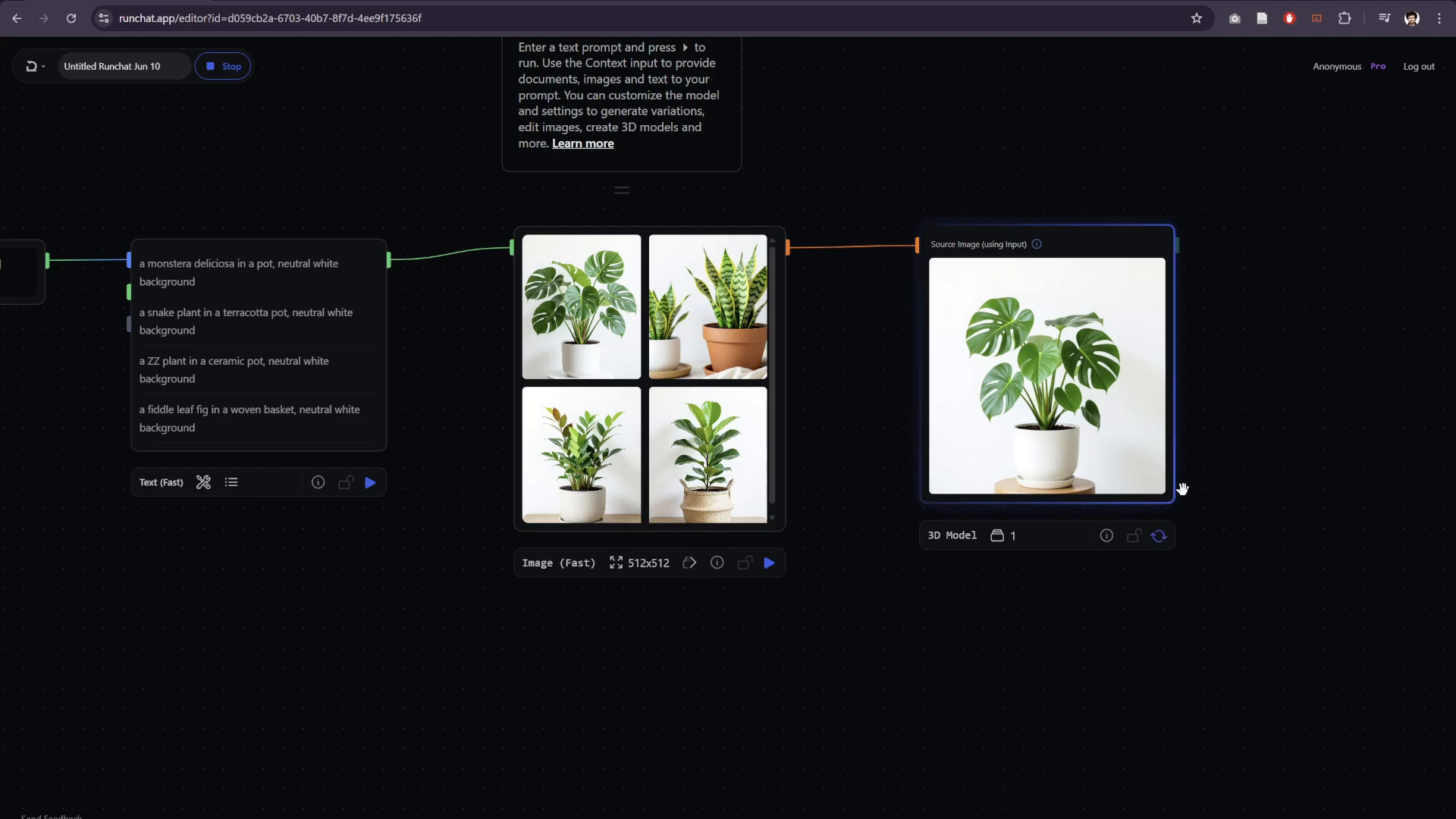
pyautogui.moveTo(1180, 503); pyautogui.dragTo(1316, 659)
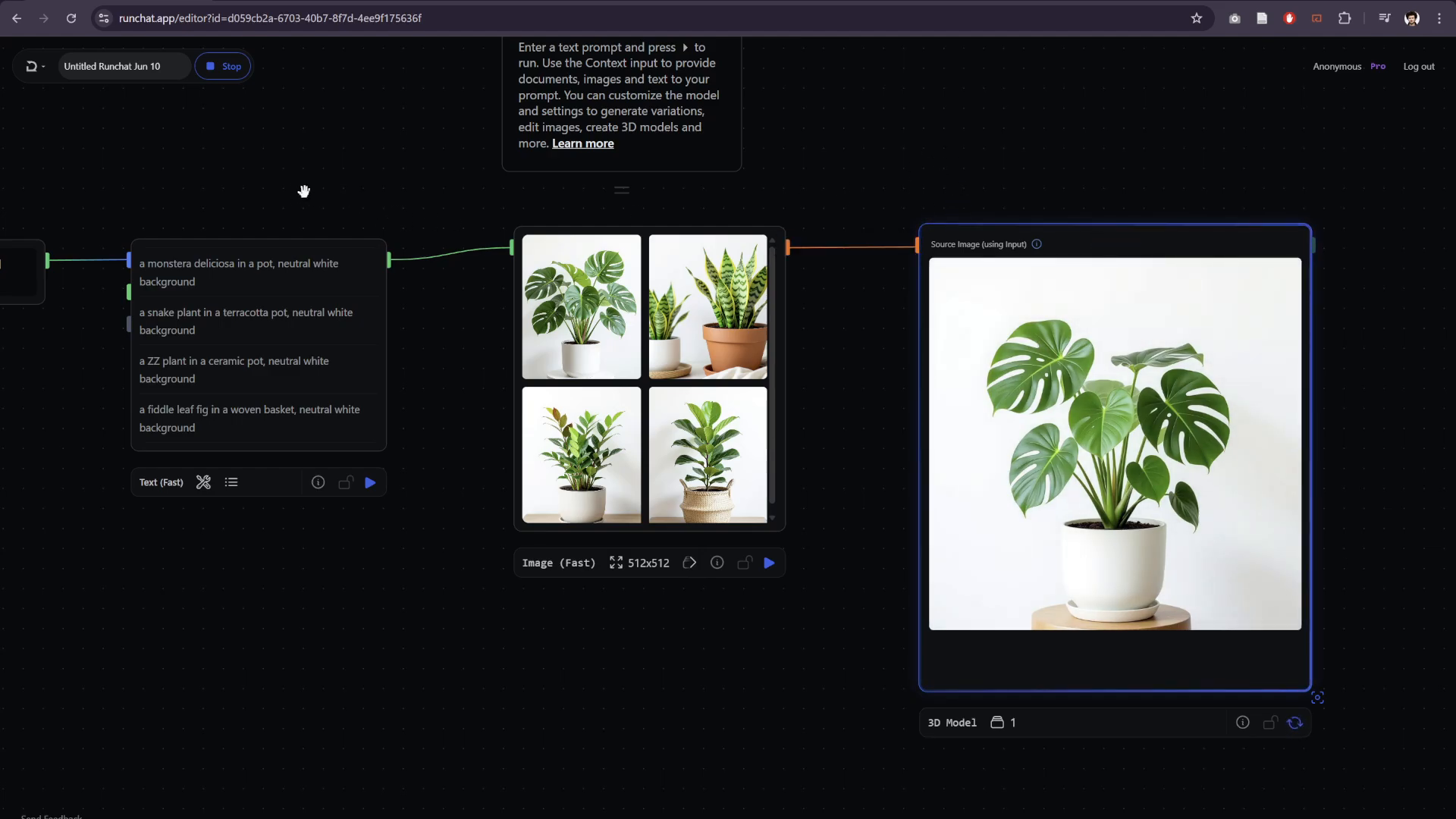
pyautogui.scroll(-3, 977, 303)
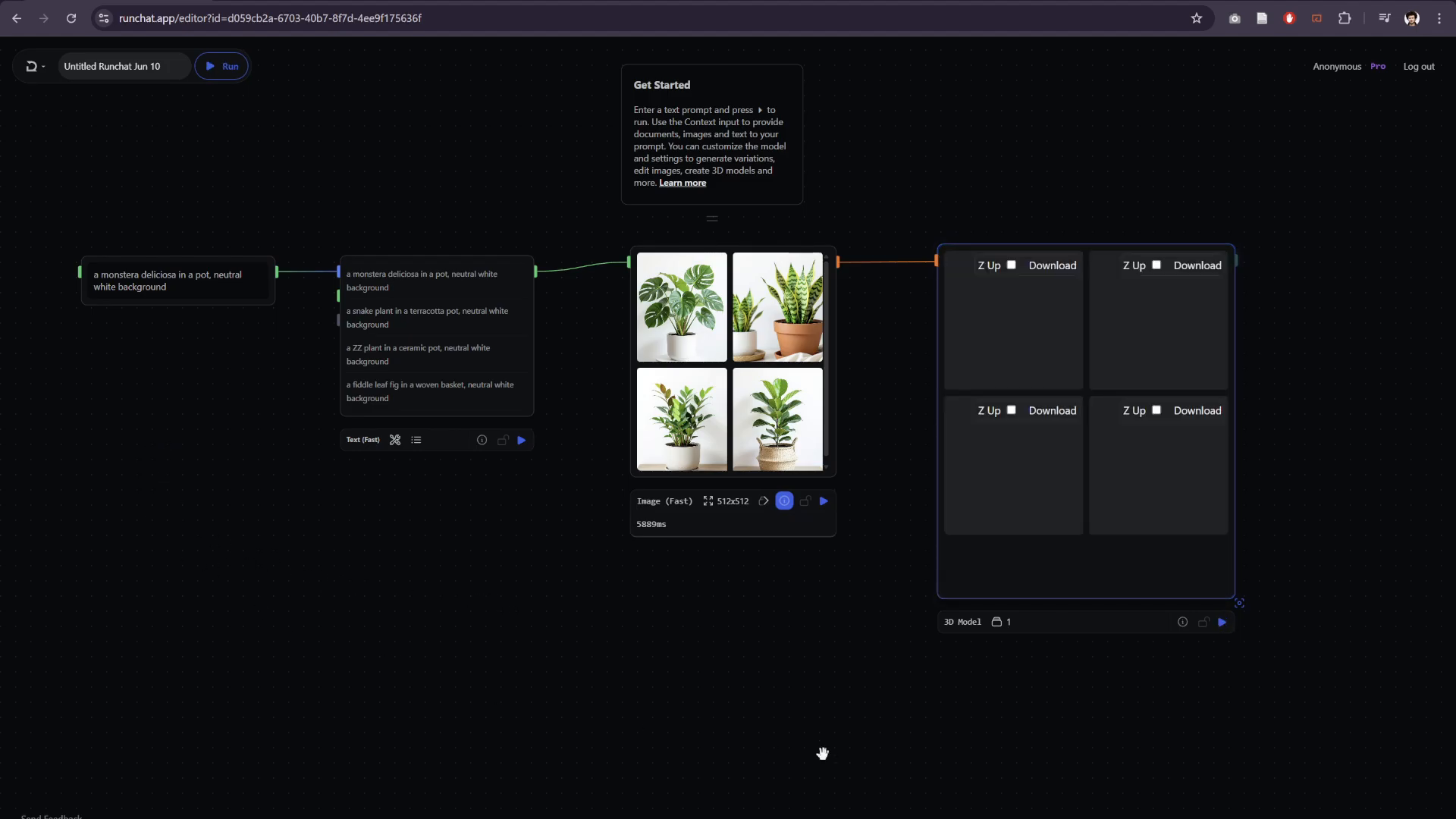
pyautogui.moveTo(1329, 649); pyautogui.dragTo(1106, 595)
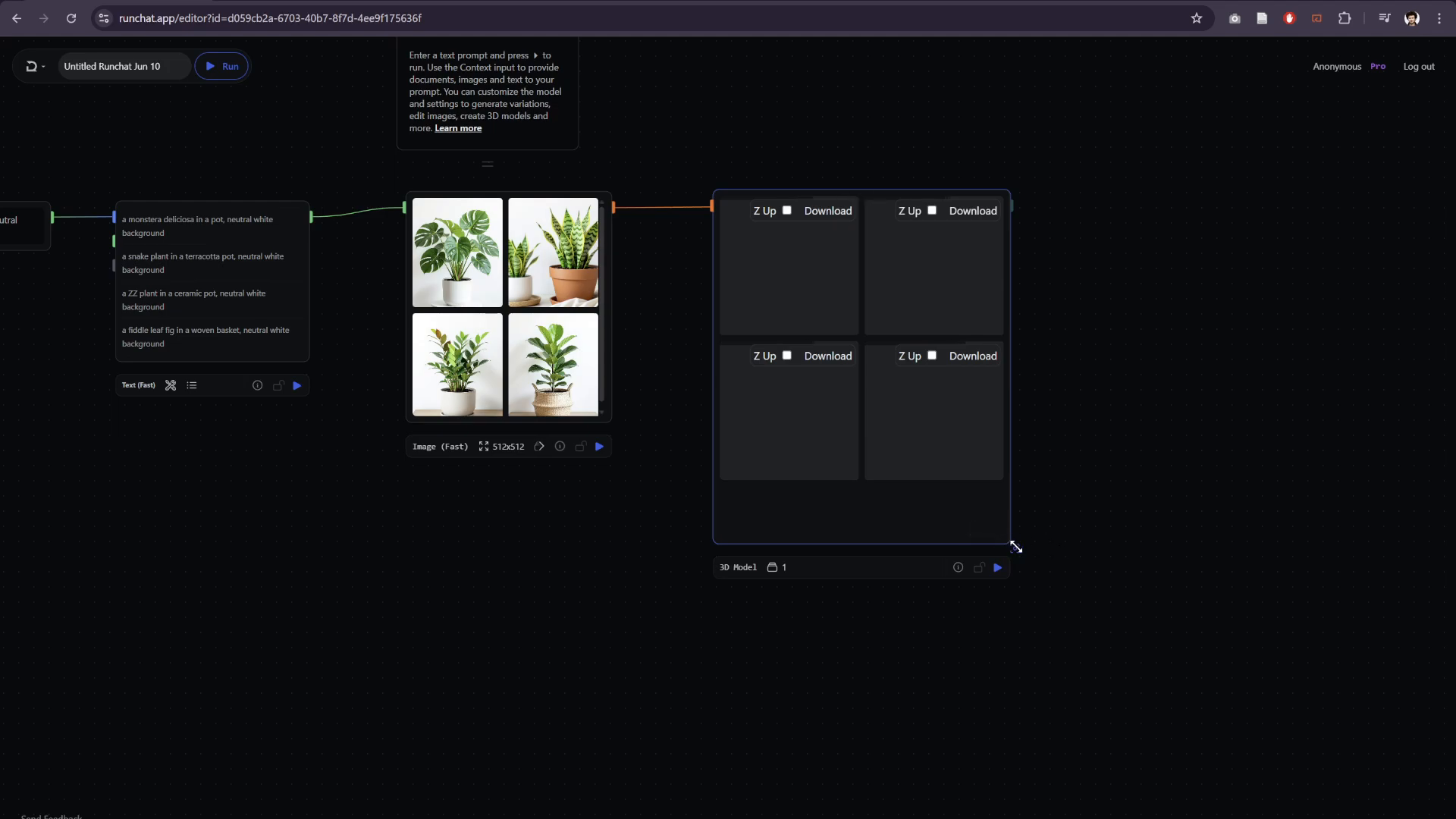
pyautogui.moveTo(1015, 546); pyautogui.dragTo(1226, 708)
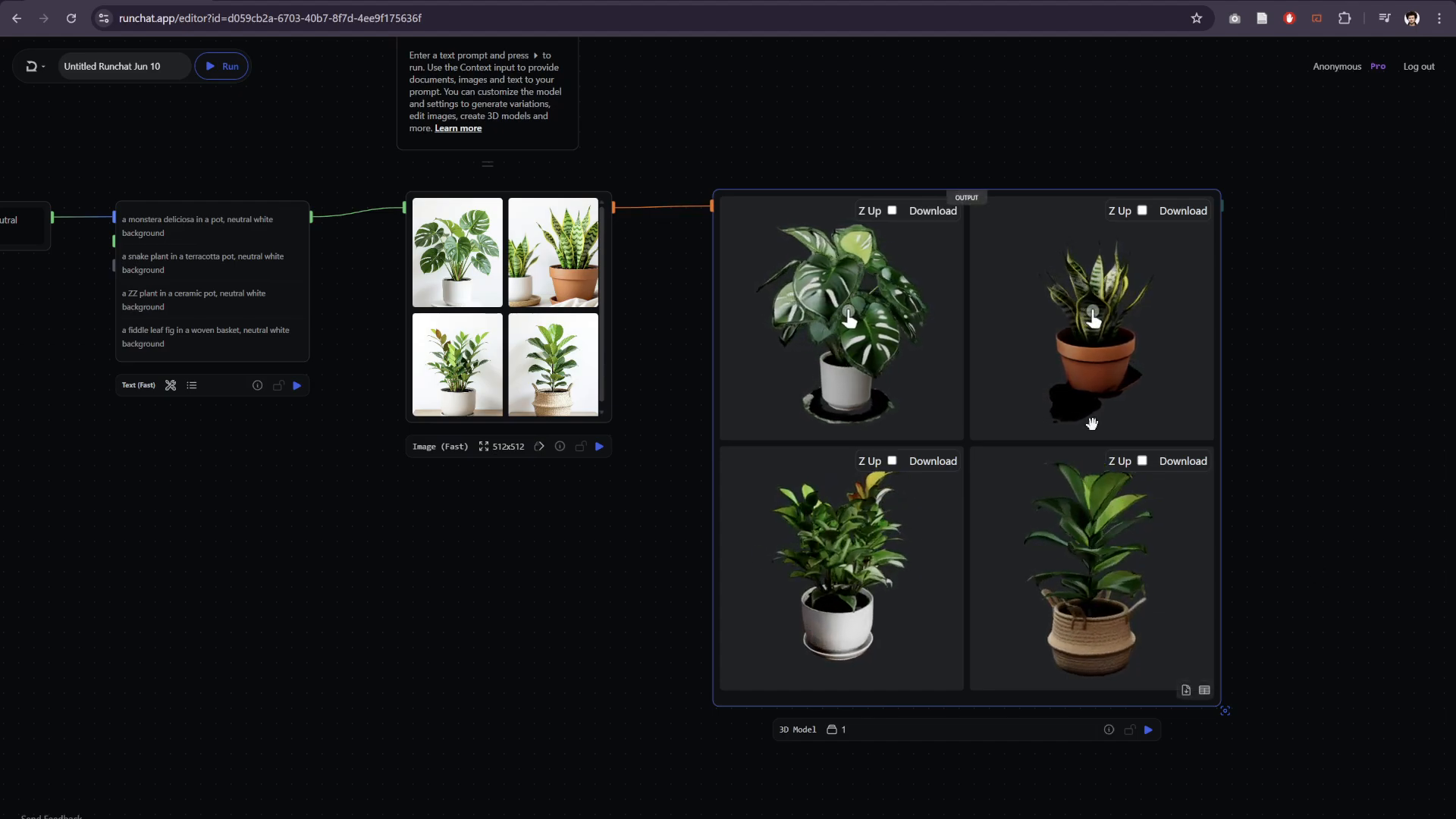
# - Switch the Text (Fast) node from its generated prompt list to its input settings
pyautogui.scroll(-3, 507, 598)
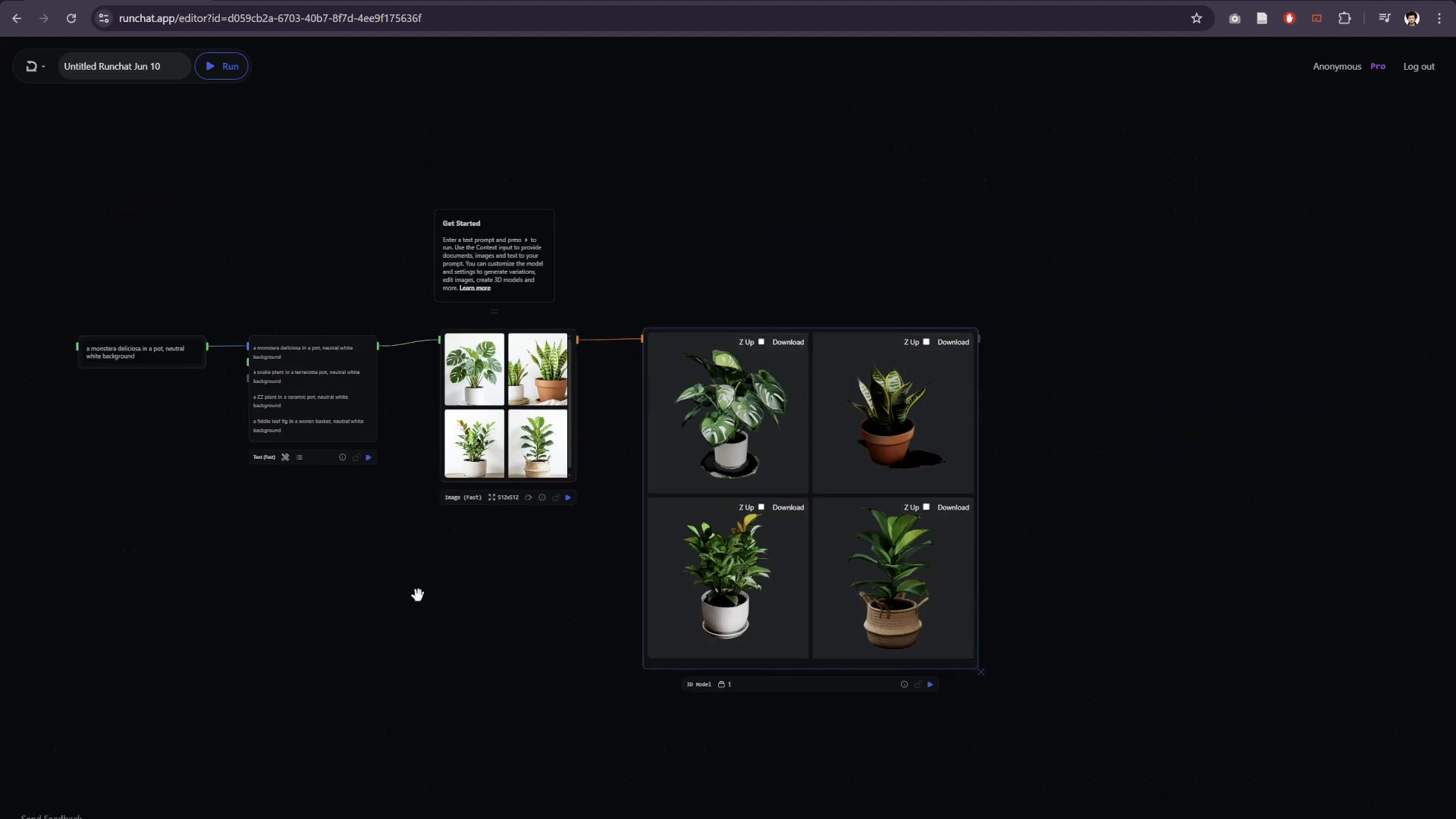
pyautogui.moveTo(417, 594); pyautogui.dragTo(668, 594)
pyautogui.scroll(1, 765, 589)
pyautogui.scroll(4, 607, 212)
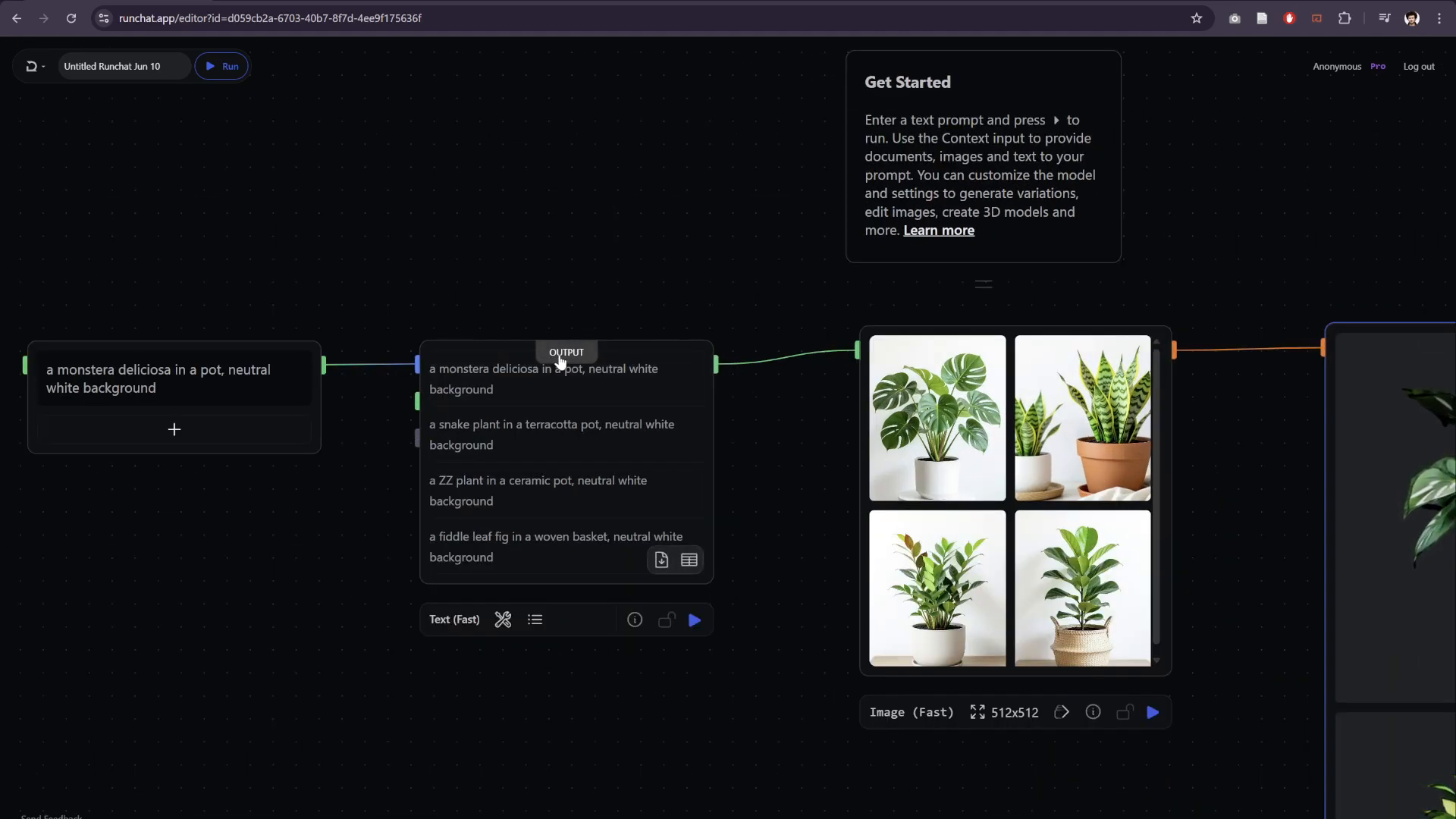
pyautogui.click(560, 358)
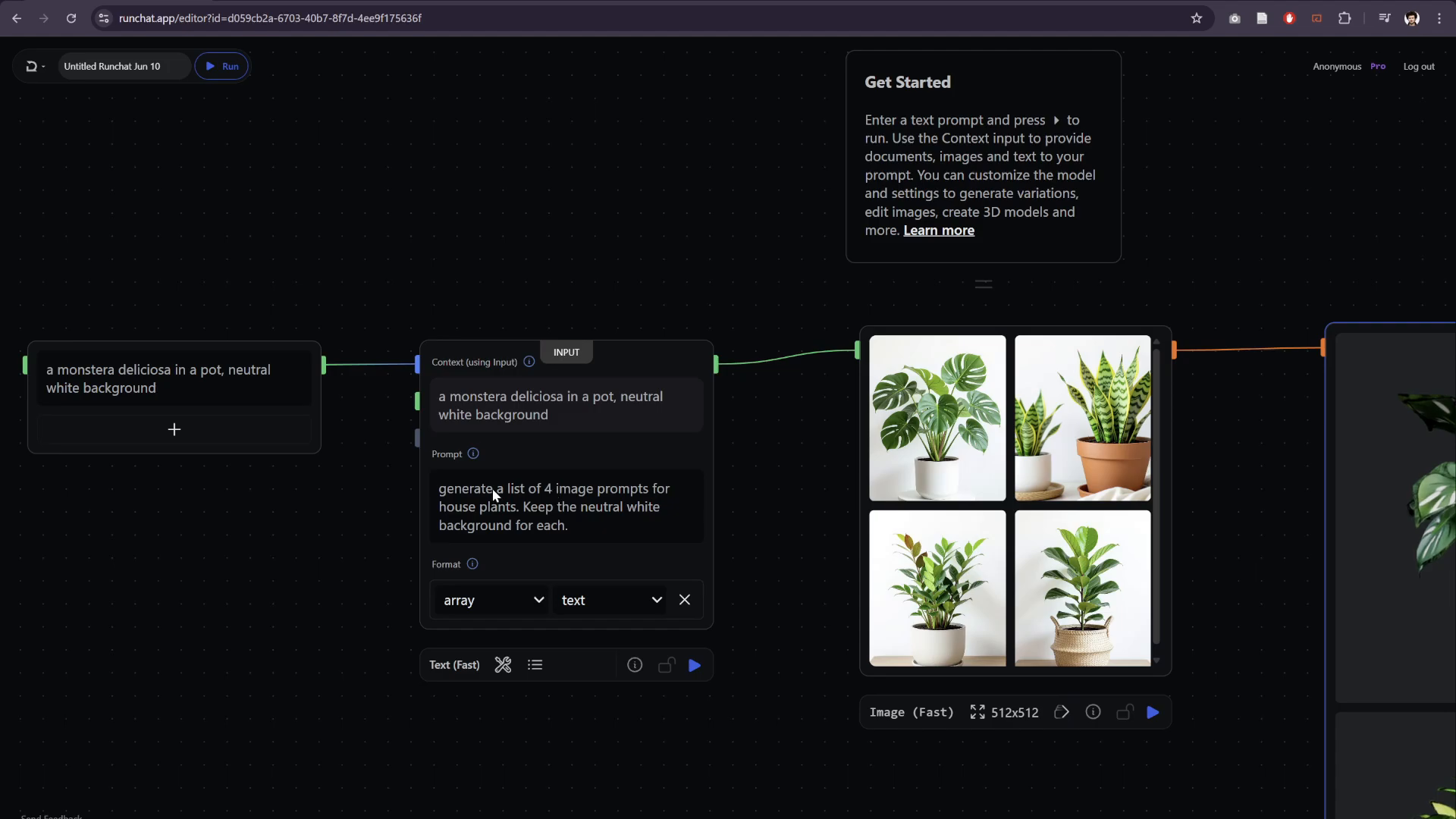
# - Examine the workflow from the monstera text and the Text (Fast) prompt through the plant images to the 3D models
pyautogui.scroll(-2, 614, 259)
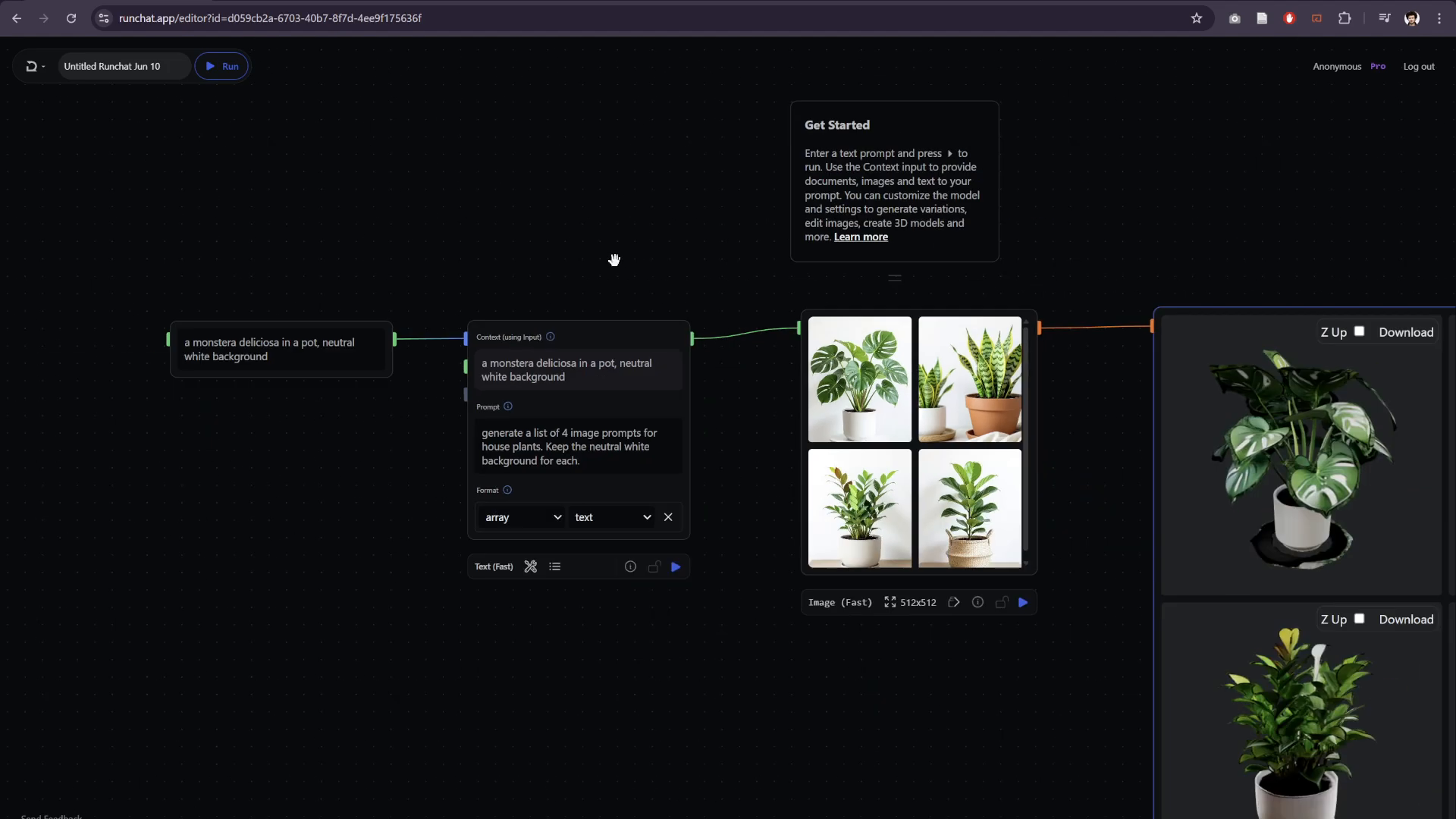
pyautogui.moveTo(614, 259); pyautogui.dragTo(490, 162)
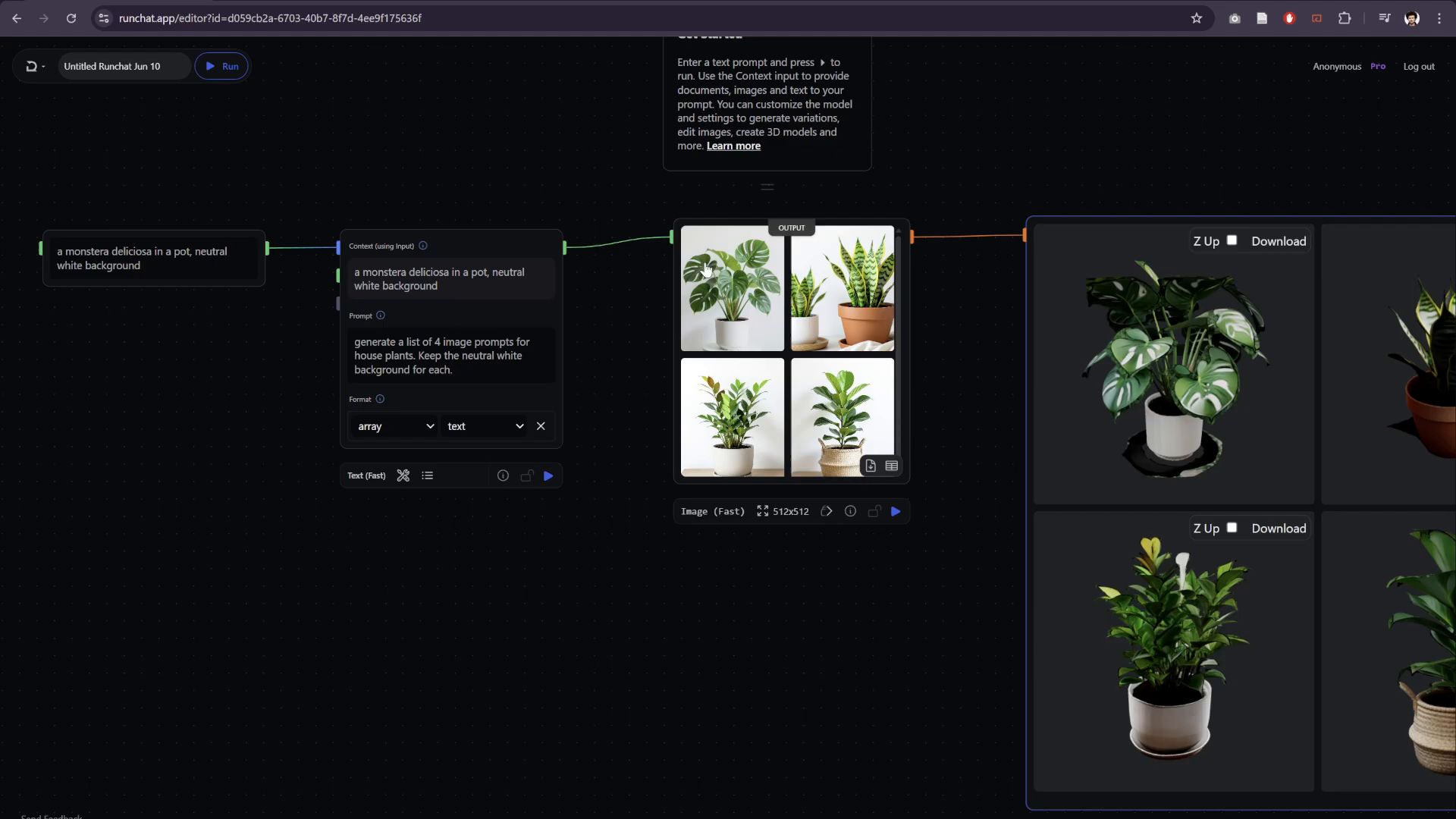
pyautogui.moveTo(1071, 159); pyautogui.dragTo(721, 138)
pyautogui.moveTo(553, 141); pyautogui.dragTo(726, 154)
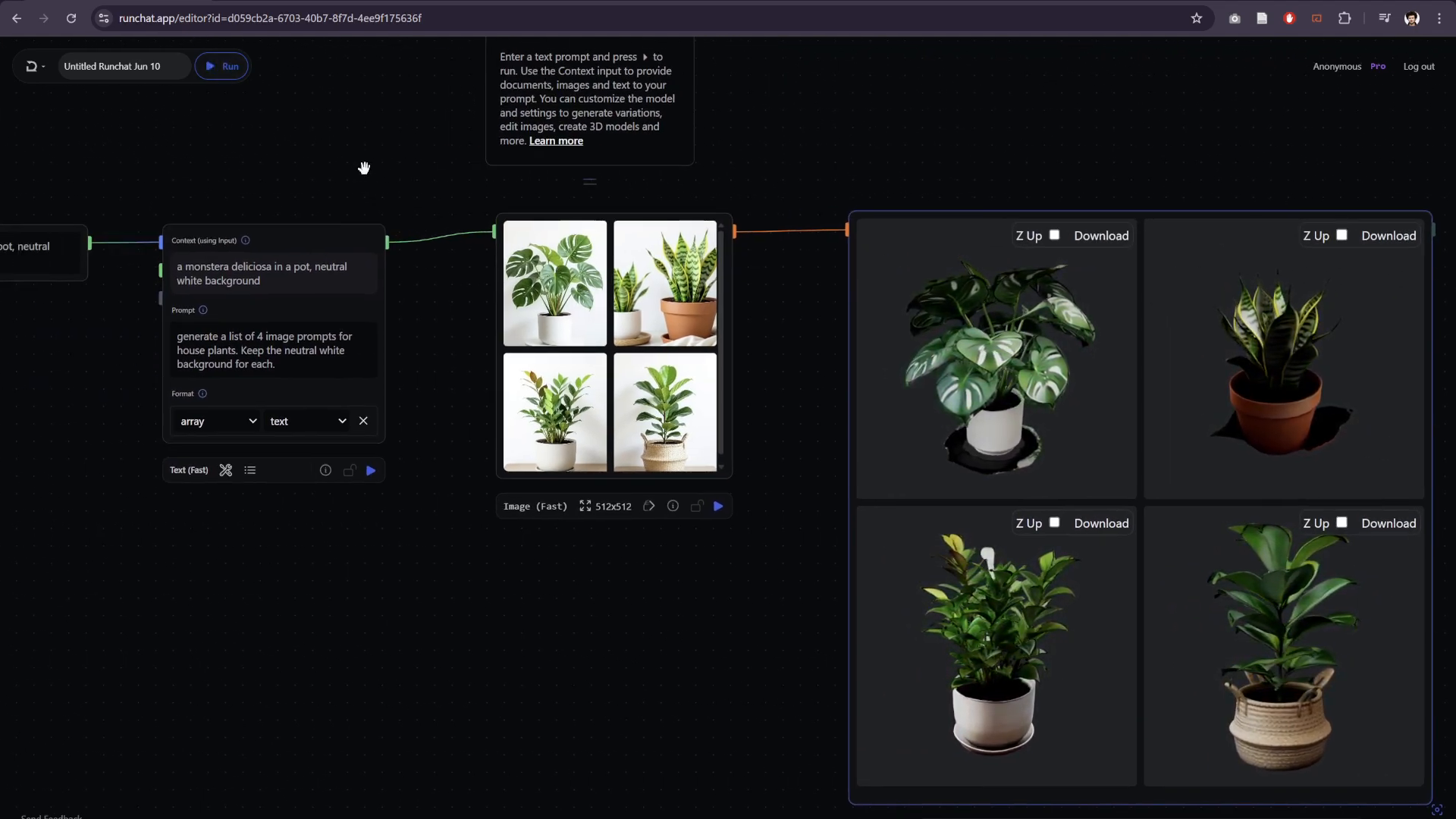
pyautogui.moveTo(364, 167); pyautogui.dragTo(576, 166)
pyautogui.scroll(3, 575, 166)
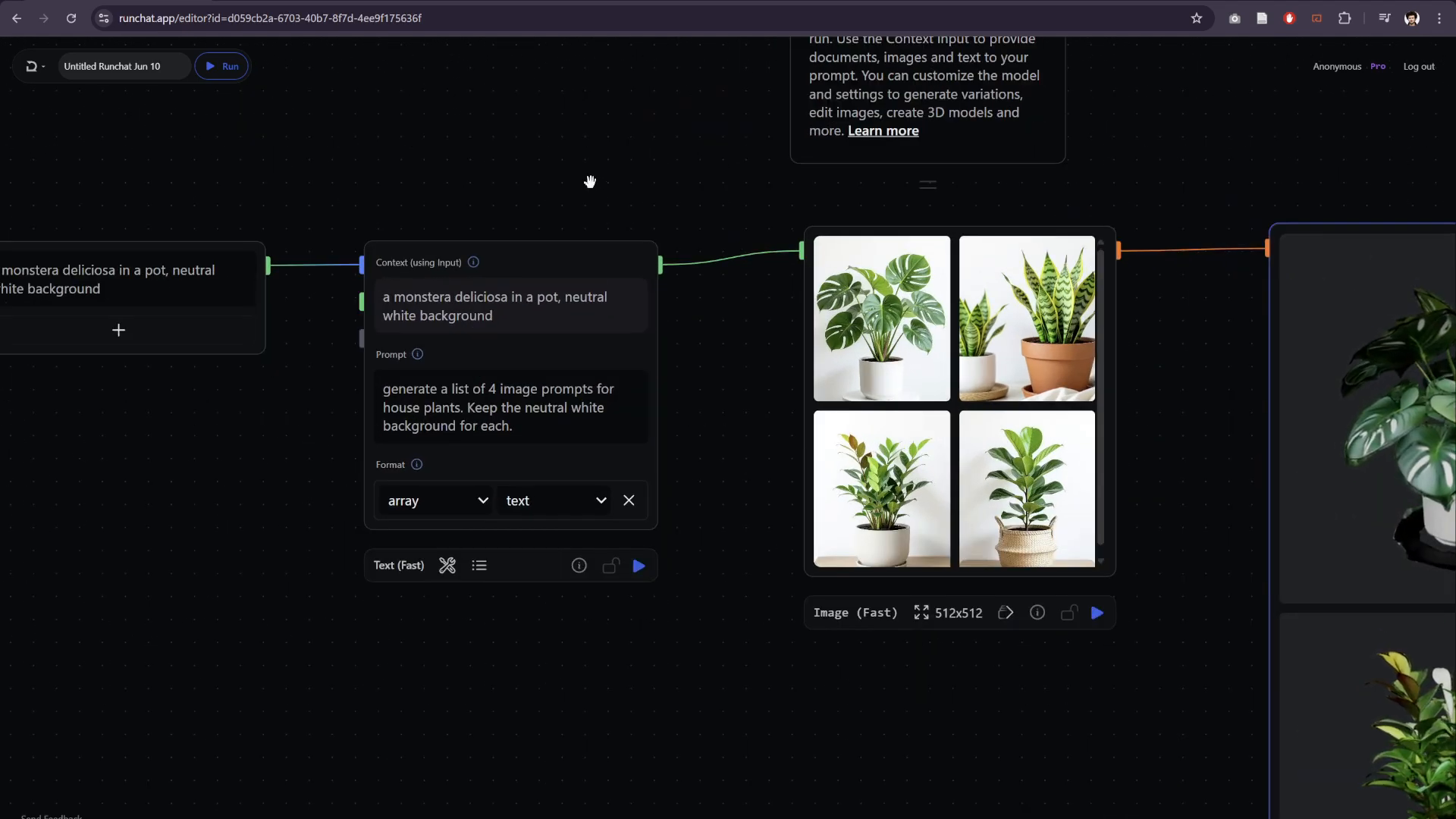
pyautogui.scroll(-1, 175, 583)
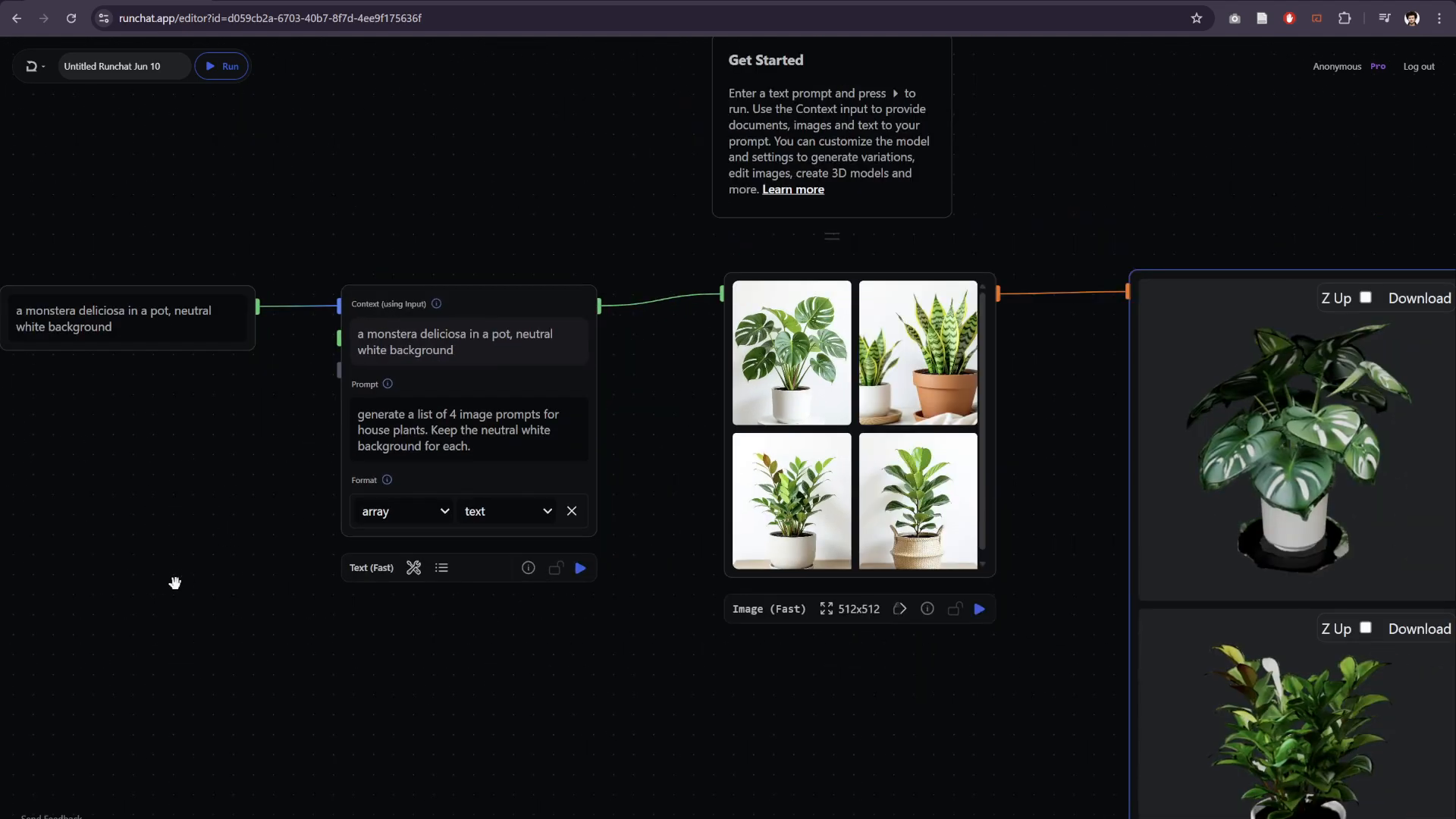
pyautogui.moveTo(175, 583); pyautogui.dragTo(237, 555)
pyautogui.scroll(3, 250, 455)
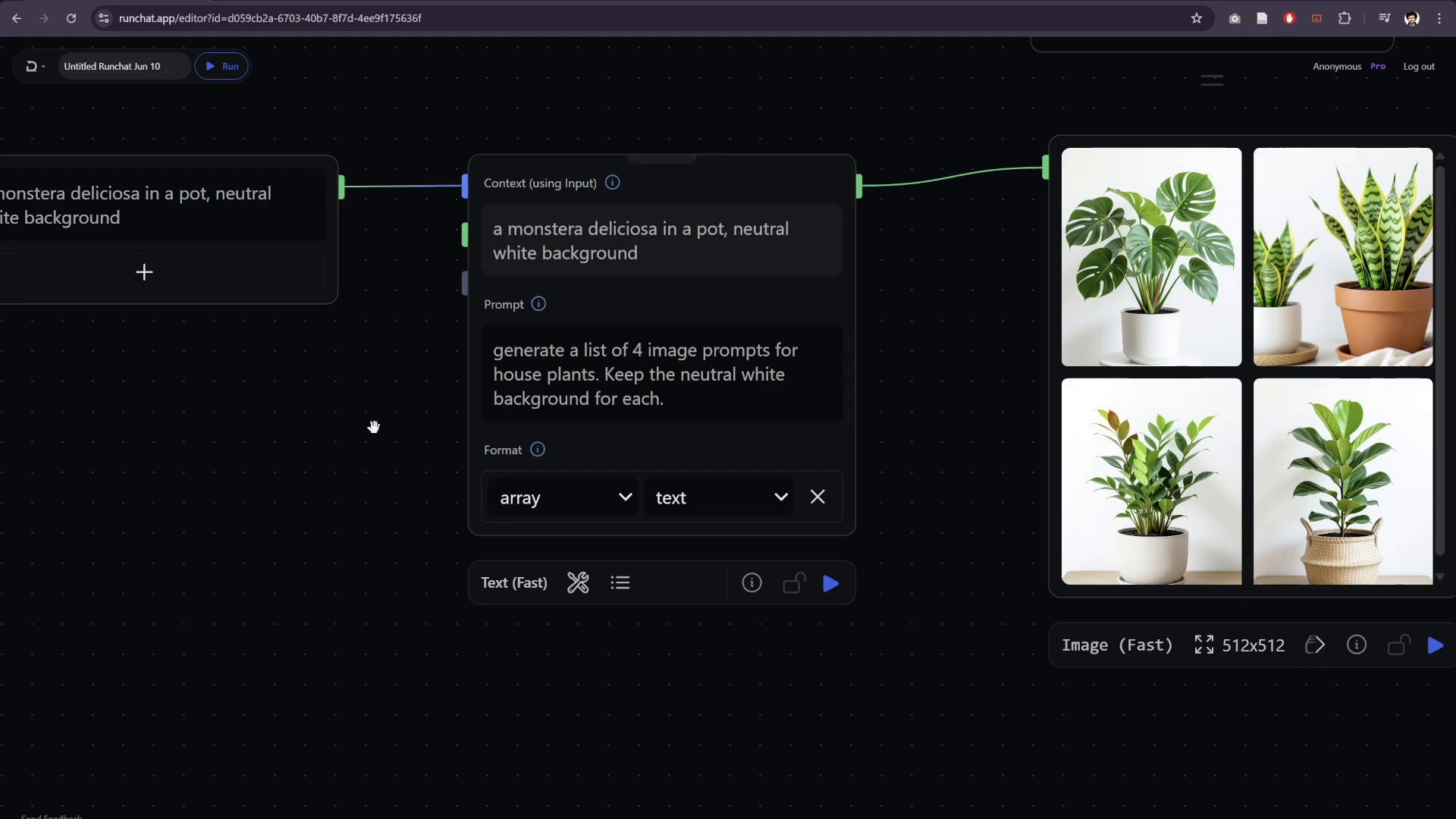
pyautogui.scroll(-2, 310, 434)
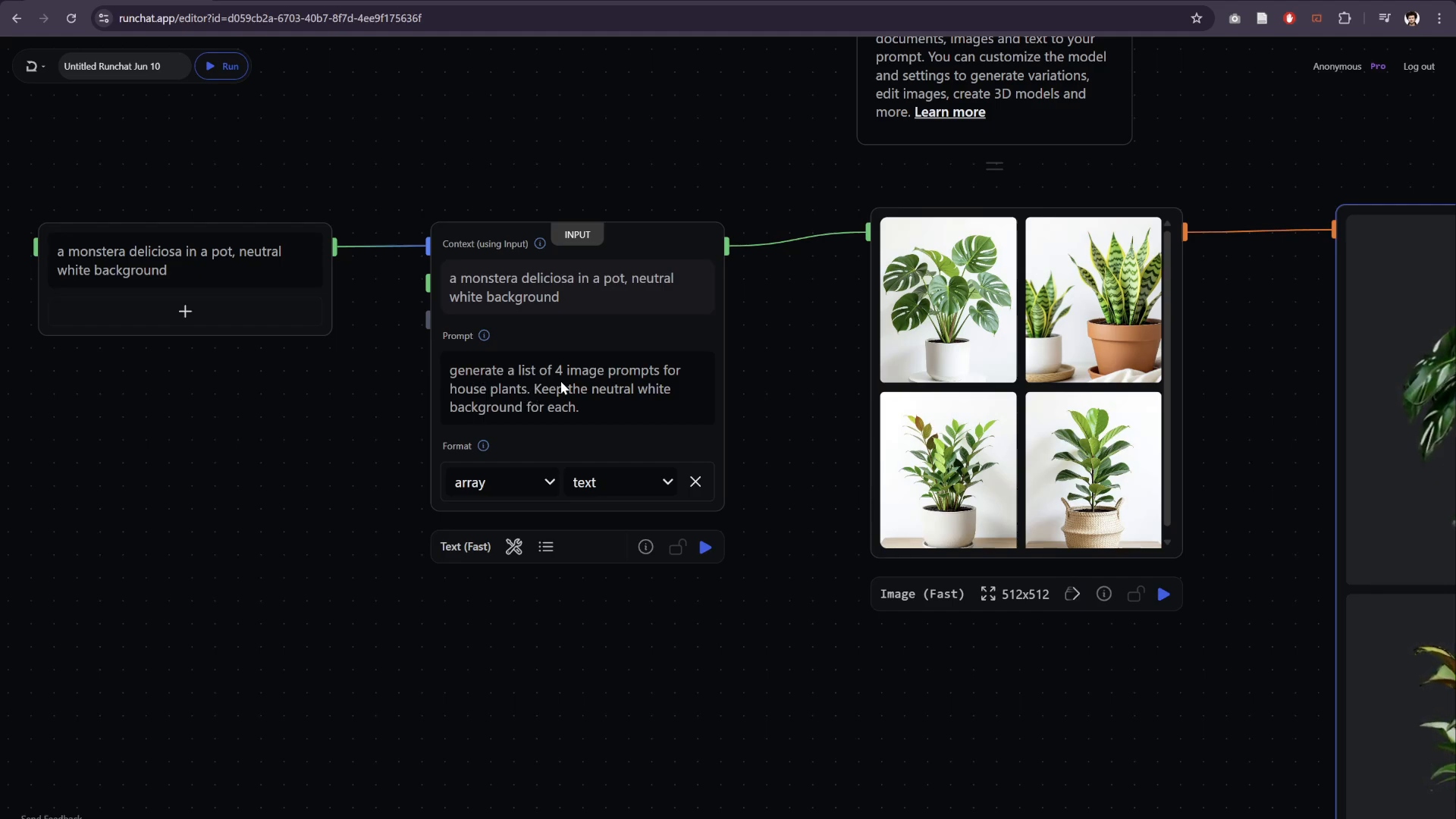
# - Replace "for house plants" with "with different objects like this example" in the Text (Fast) node's prompt
pyautogui.moveTo(526, 390); pyautogui.dragTo(661, 371)
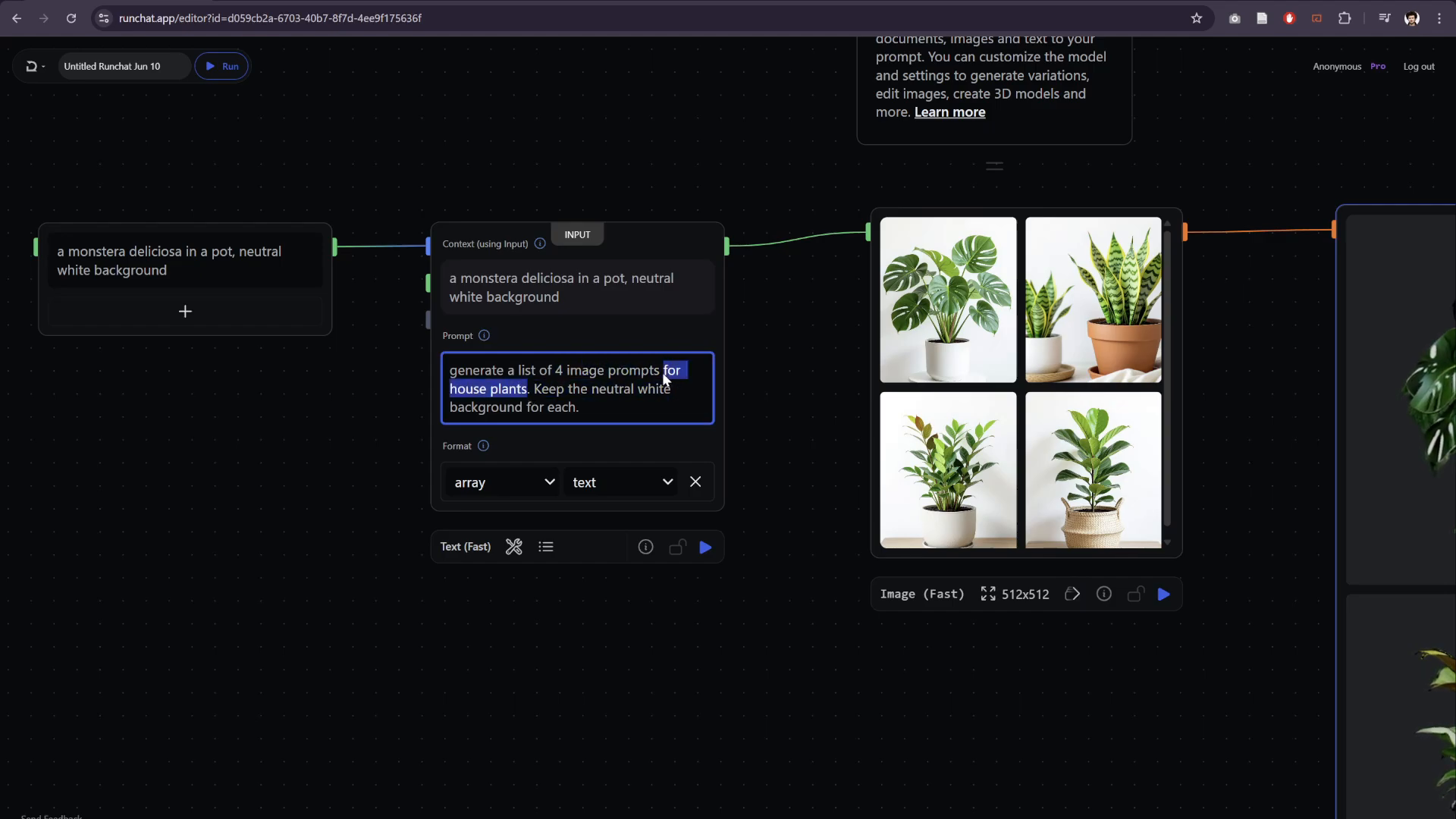
pyautogui.write('with different')
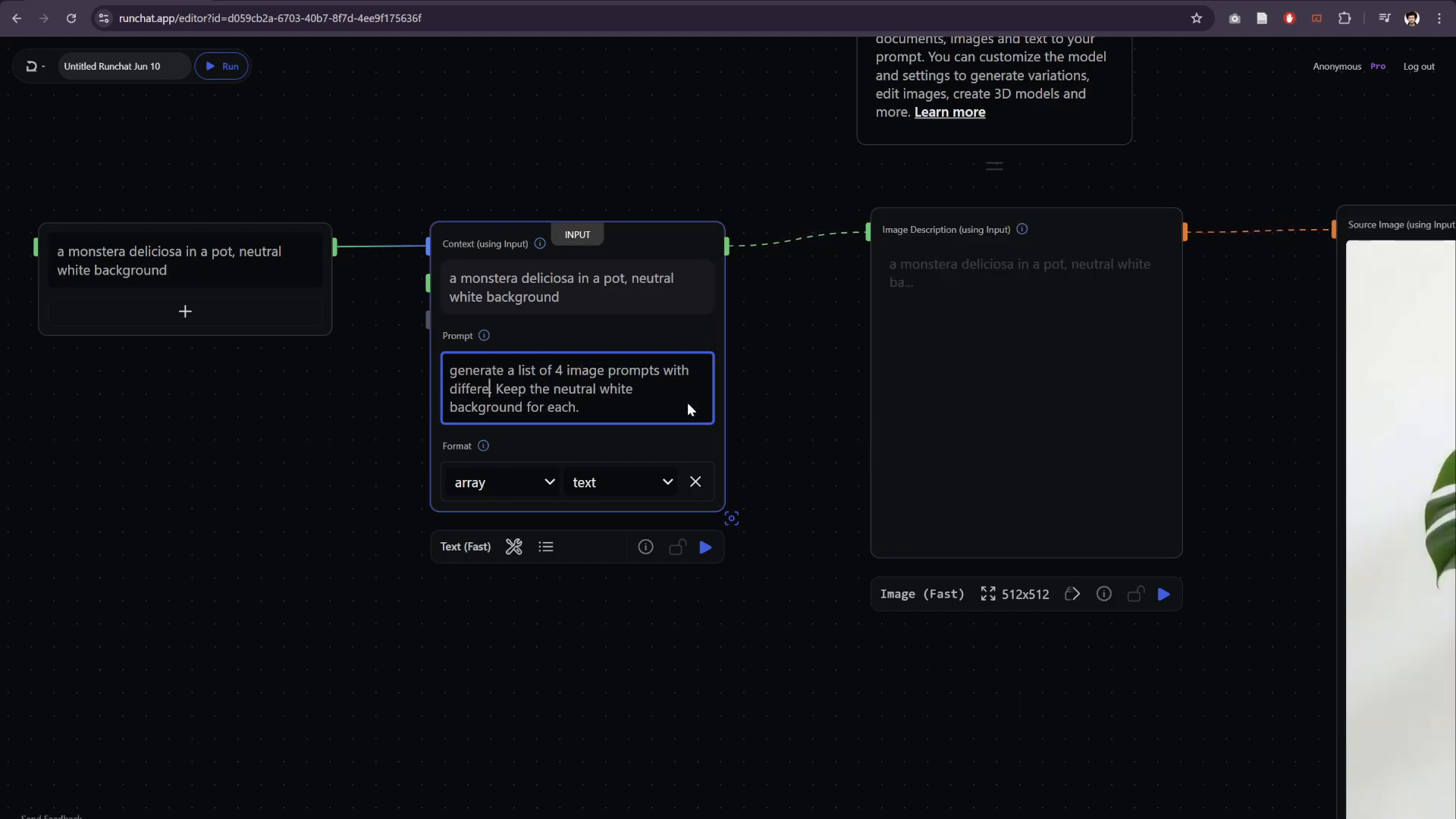
pyautogui.write(' objects')
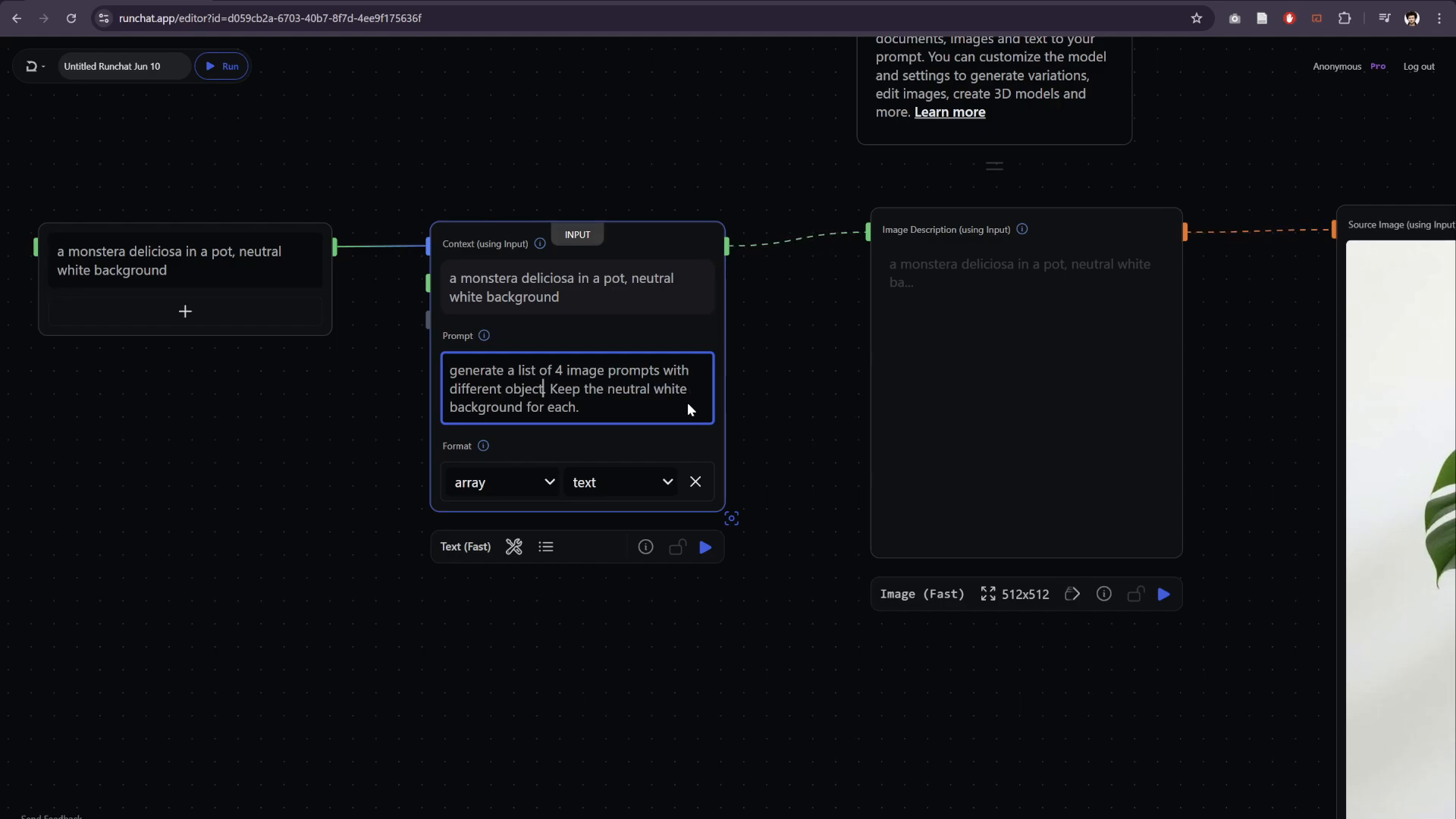
pyautogui.write(' like this example')
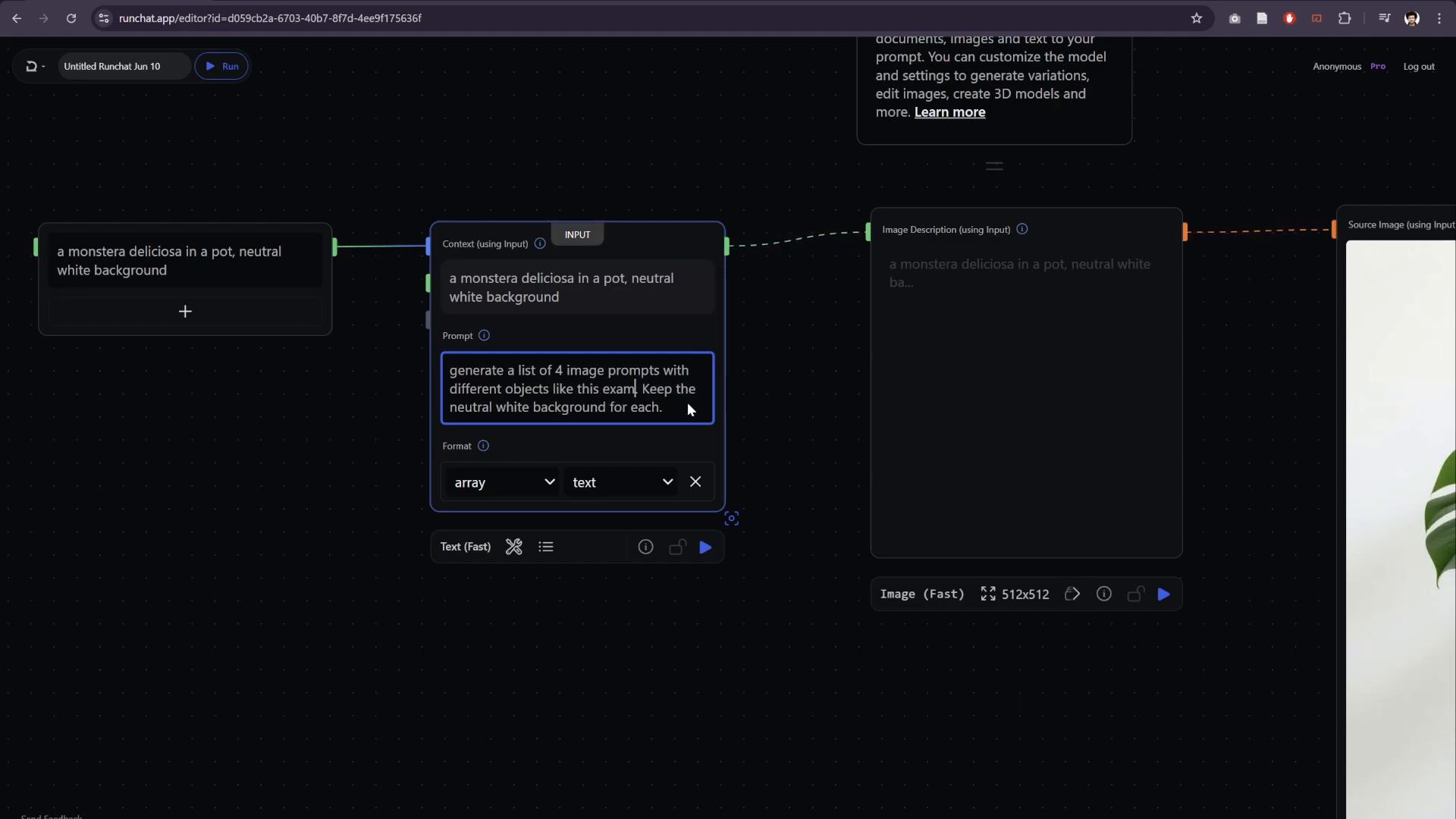
pyautogui.click(251, 466)
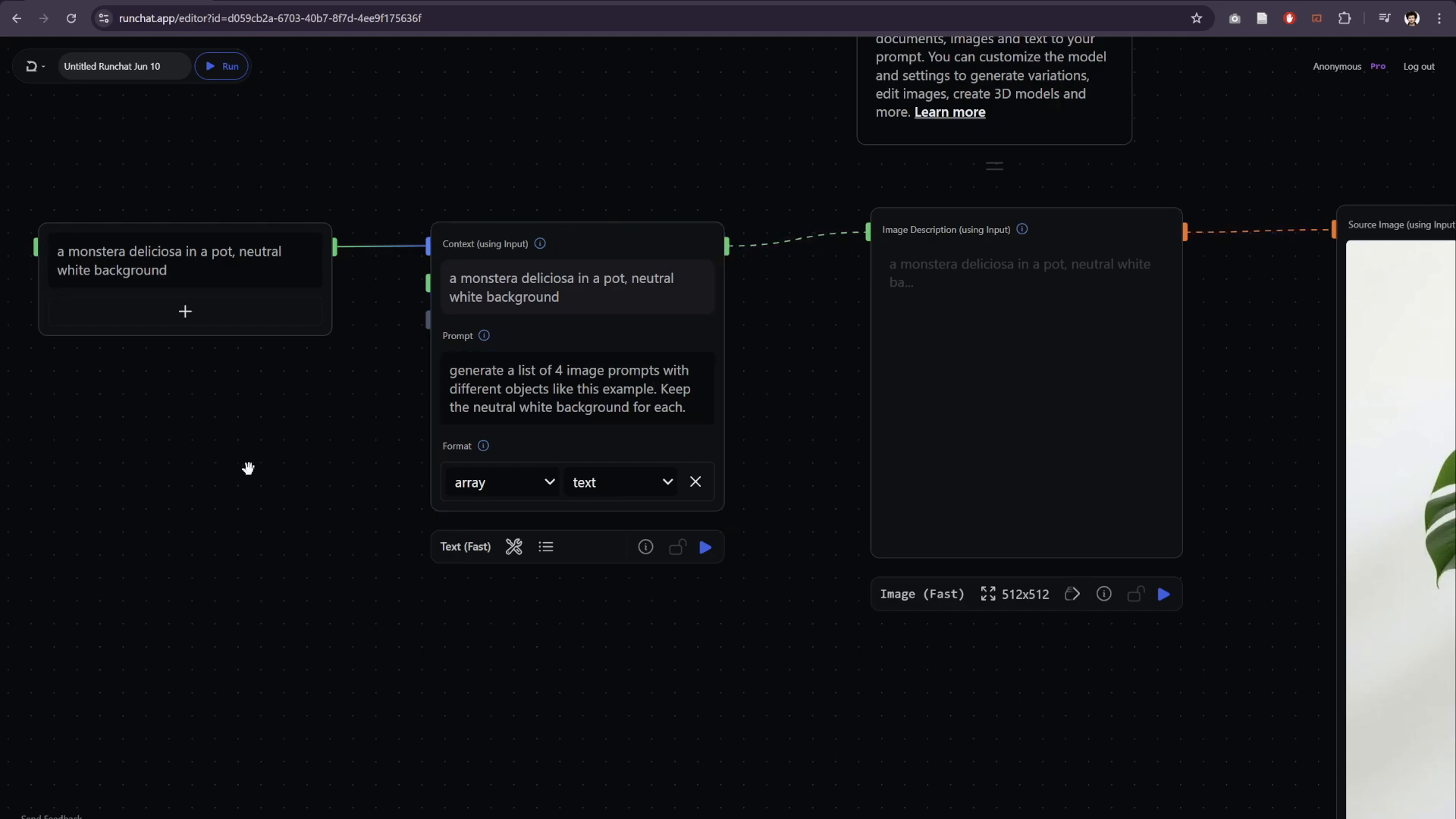
# - Replace "a monstera deliciosa in a pot" with "in inflatable armchair, bright colours and pop graphics" in the source text node
pyautogui.moveTo(247, 468); pyautogui.dragTo(455, 496)
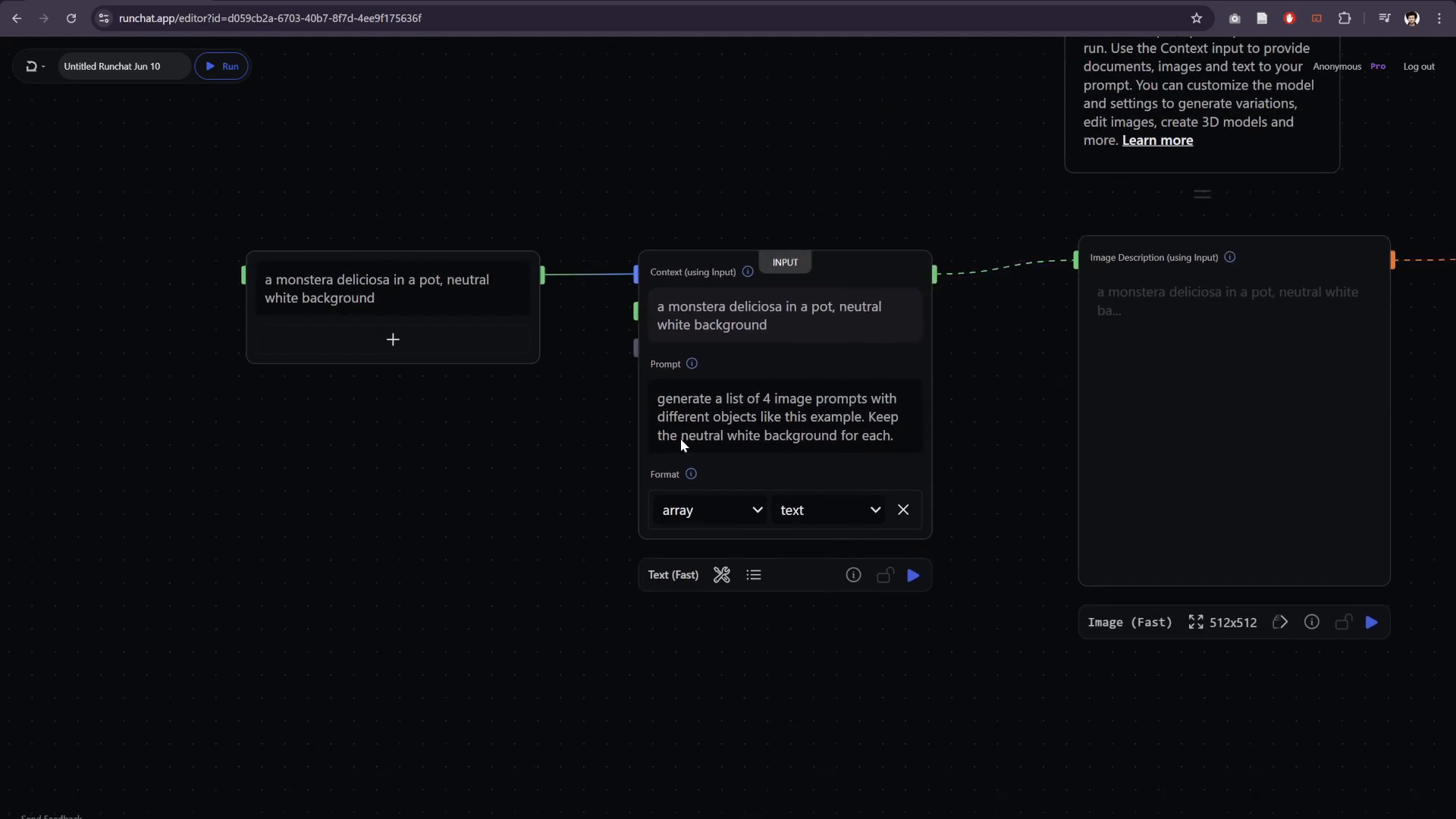
pyautogui.tripleClick(317, 285)
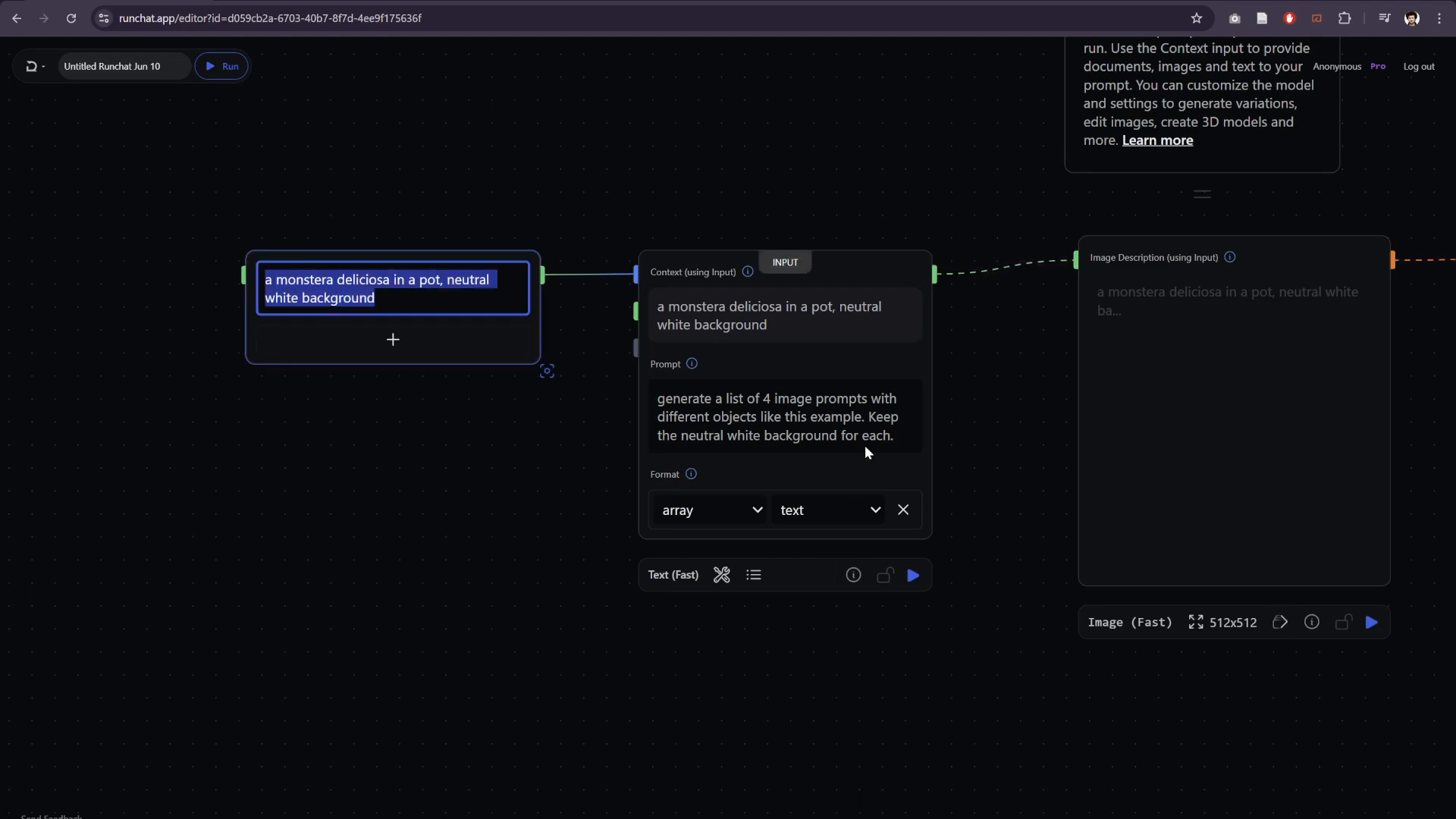
pyautogui.click(327, 286)
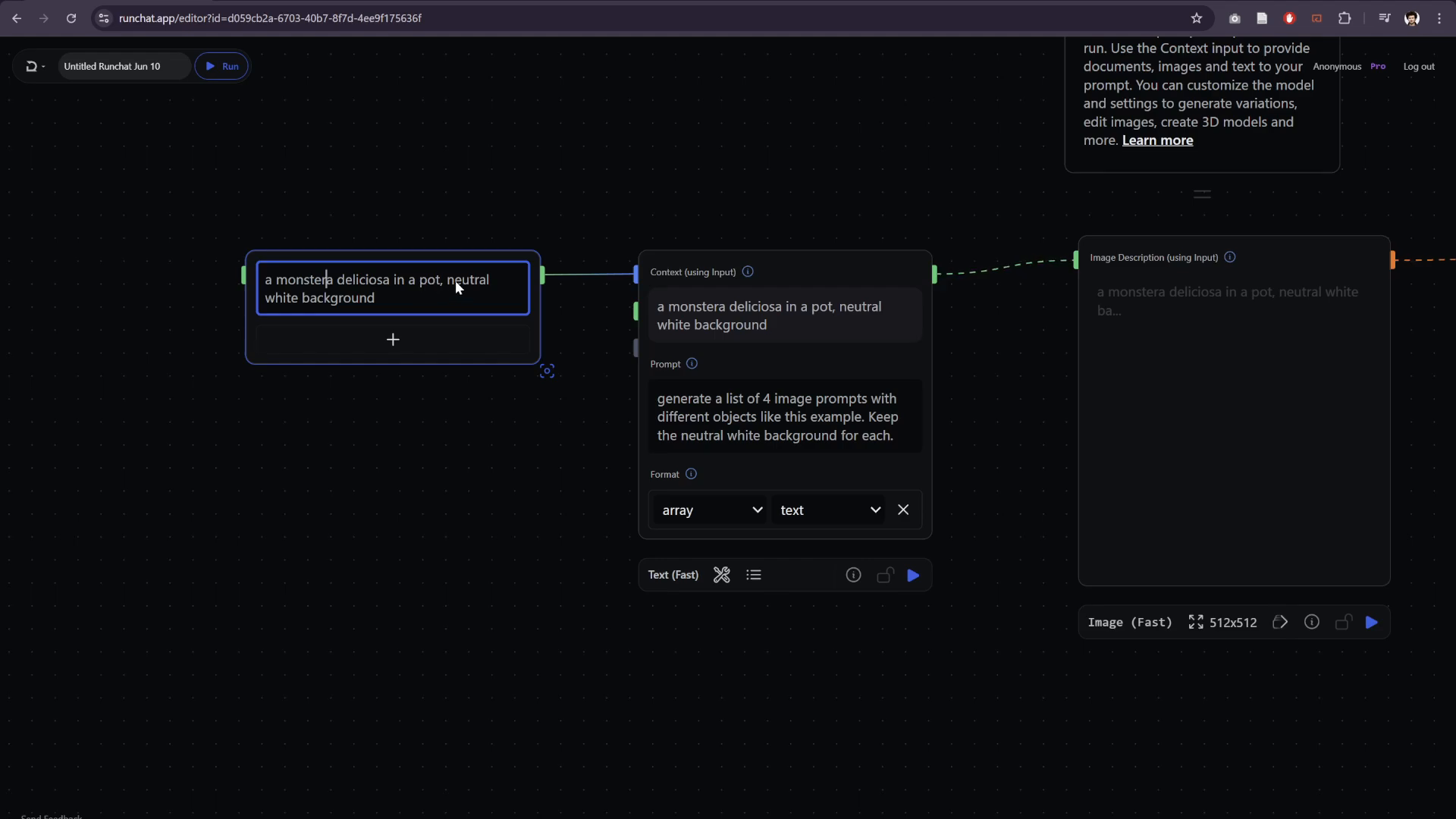
pyautogui.moveTo(441, 281); pyautogui.dragTo(263, 282)
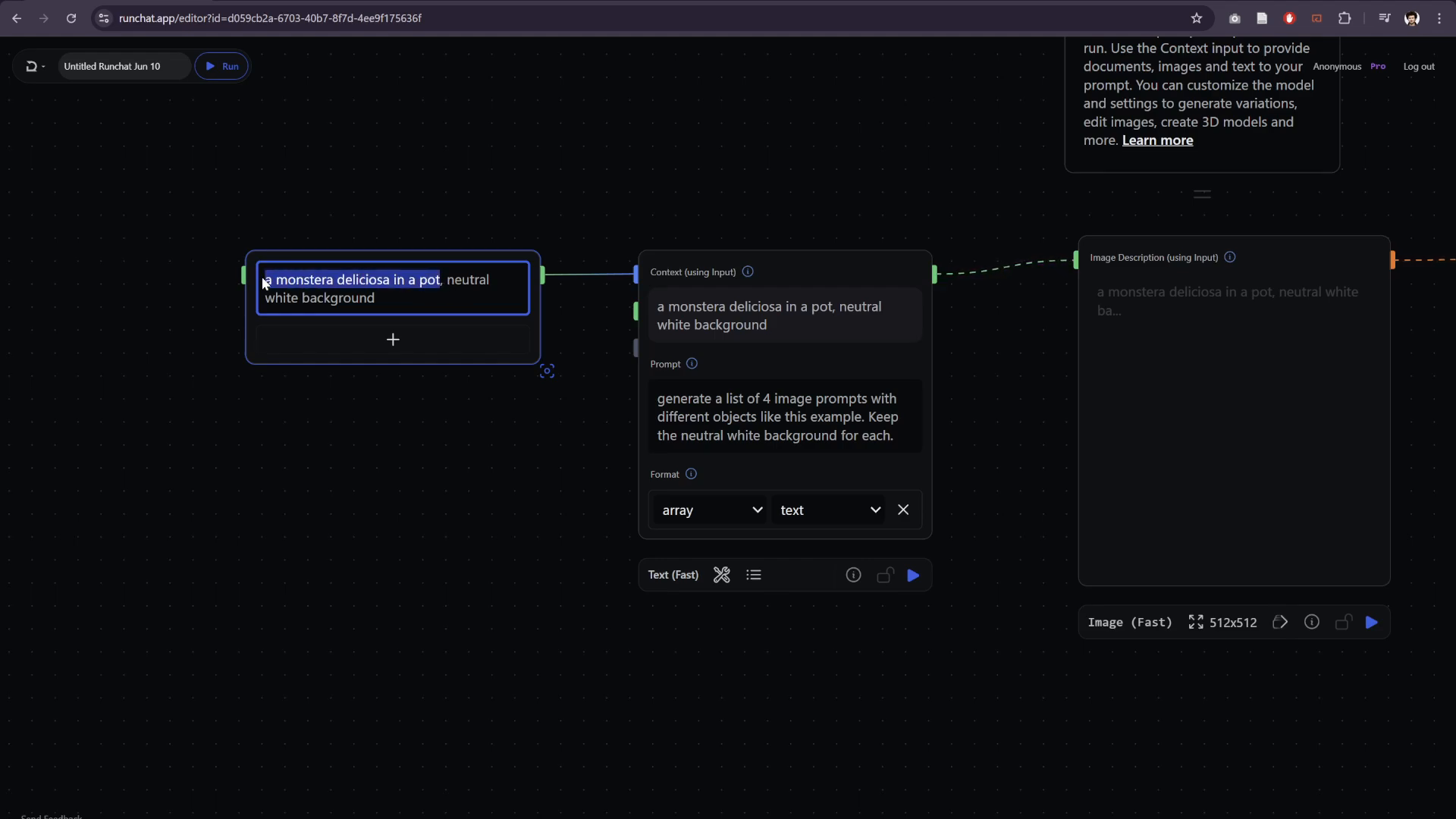
pyautogui.write('in ')
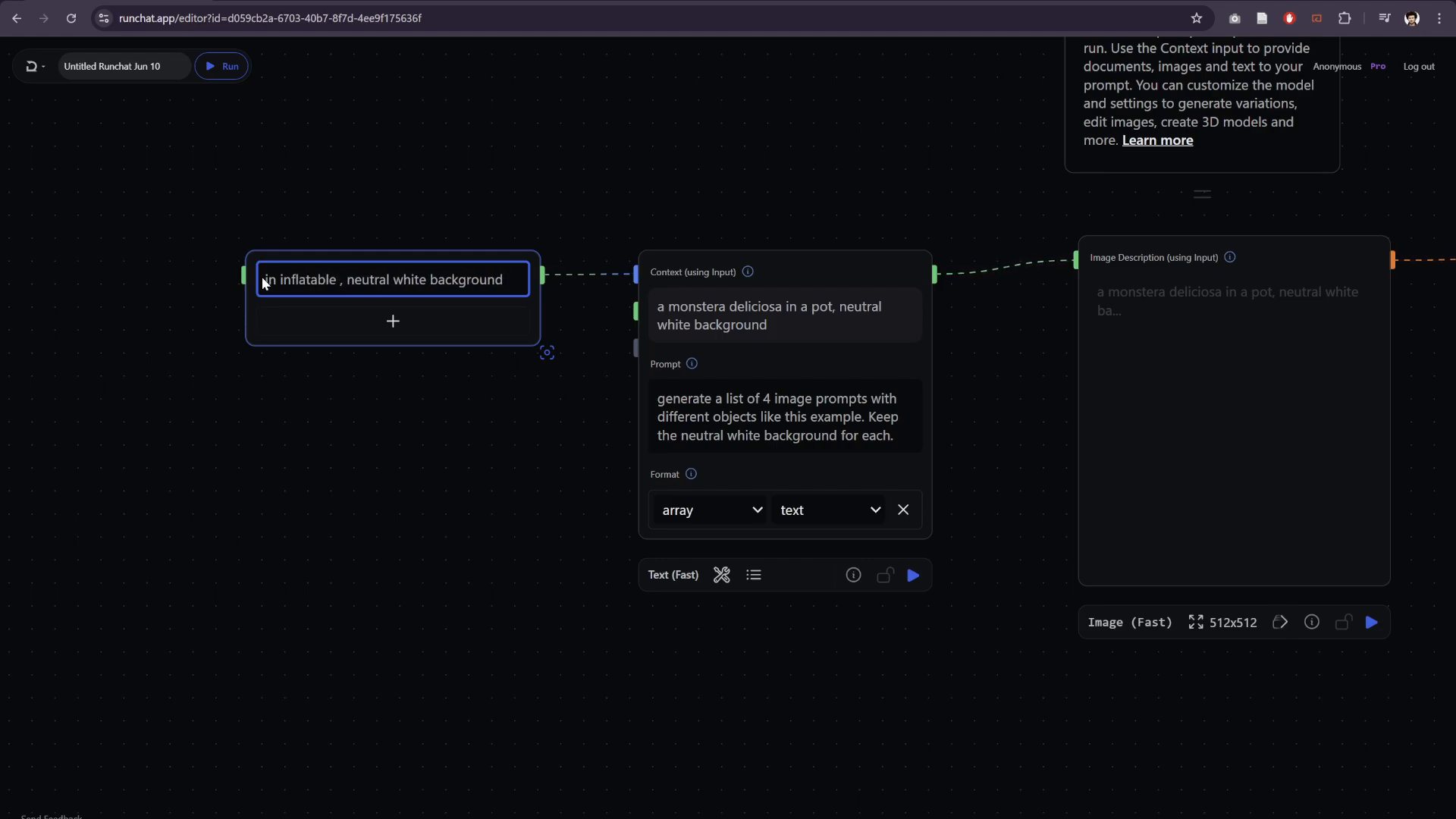
pyautogui.write('inflatable armchair, bri')
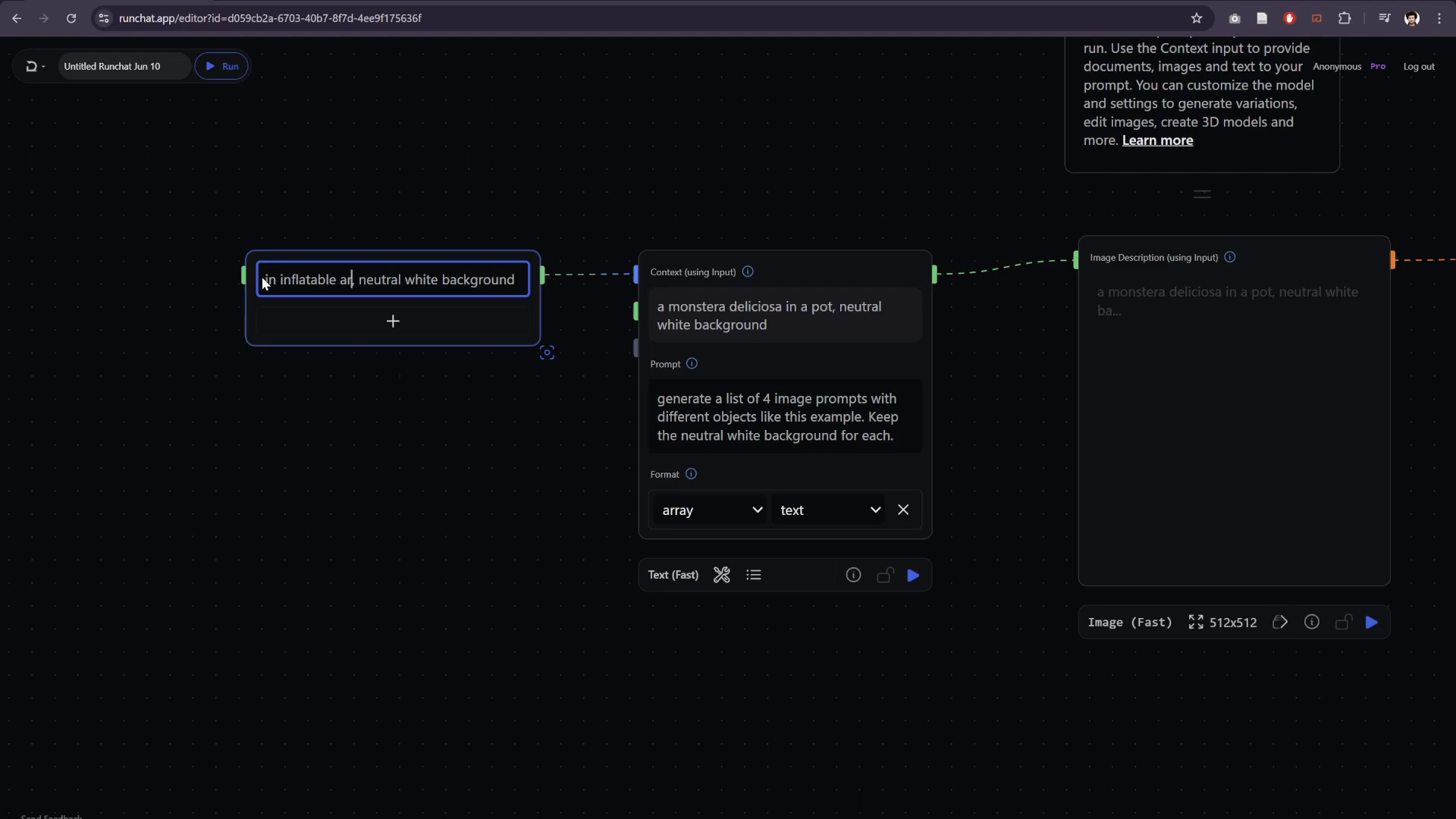
pyautogui.write('ght')
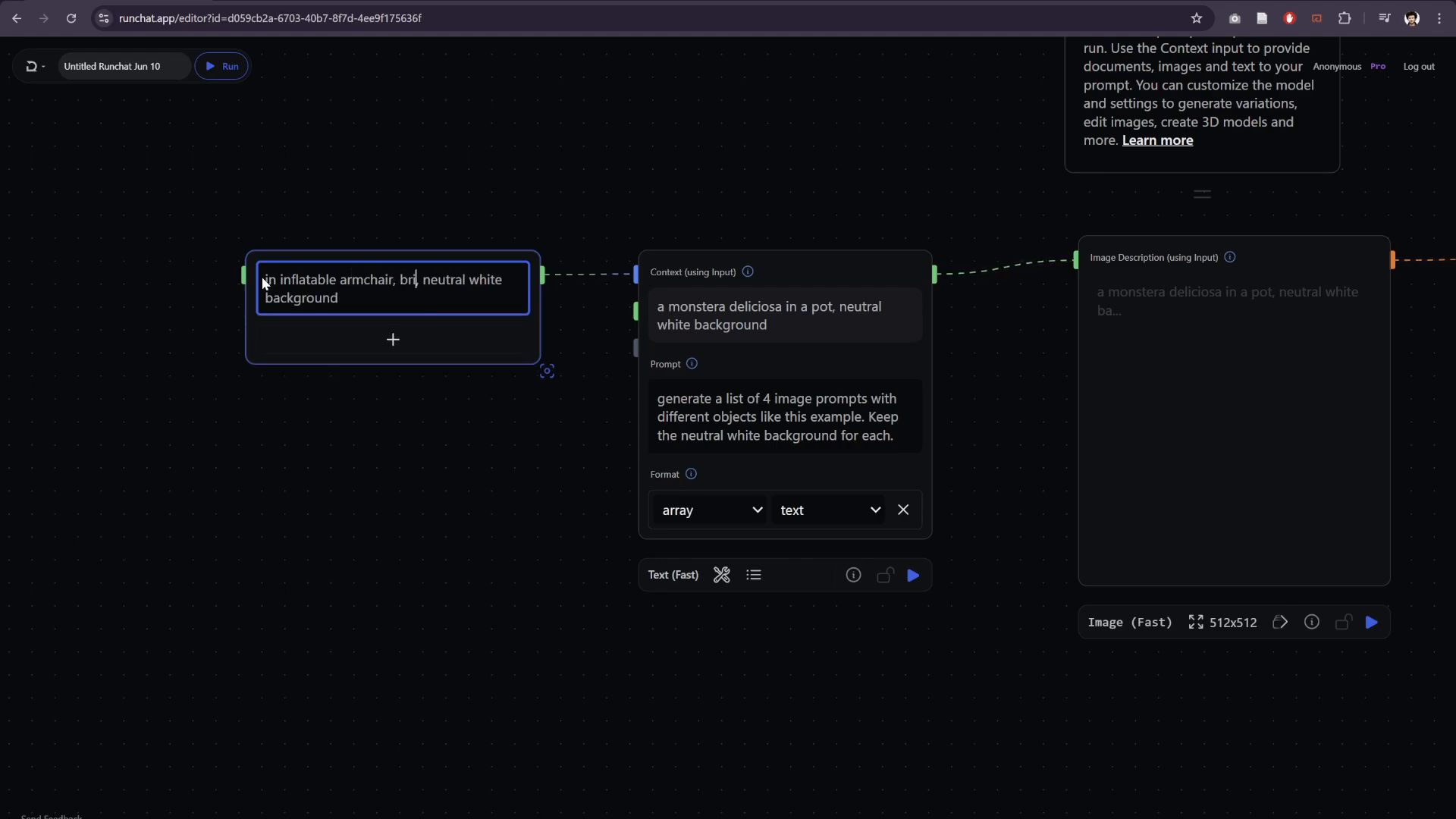
pyautogui.write(' colours and pop')
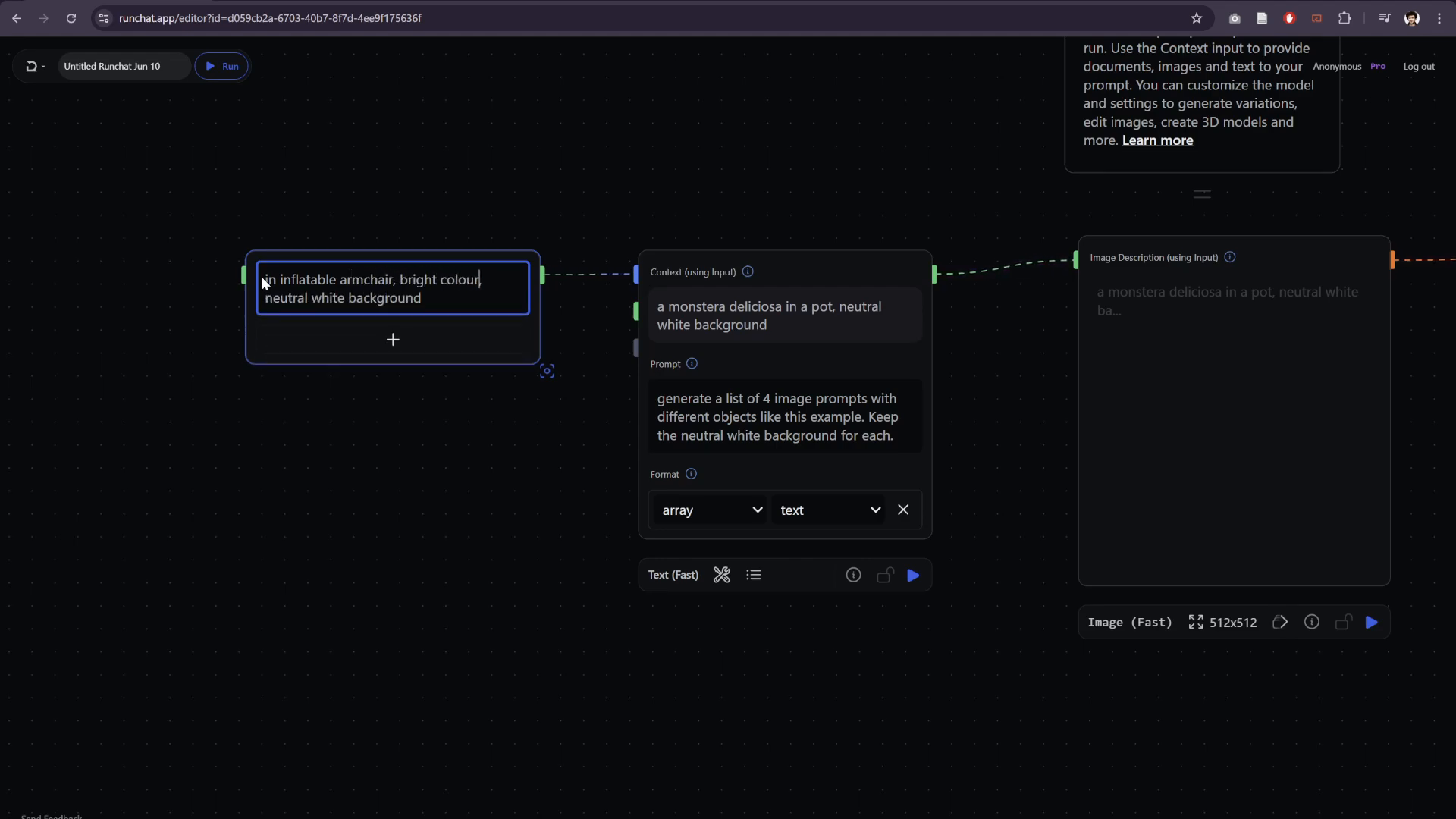
pyautogui.click(414, 576)
# - Run the whole workflow again with the inflatable armchair text and the revised prompt
pyautogui.scroll(-2, 751, 156)
pyautogui.moveTo(758, 153); pyautogui.dragTo(348, 209)
pyautogui.scroll(-4, 386, 197)
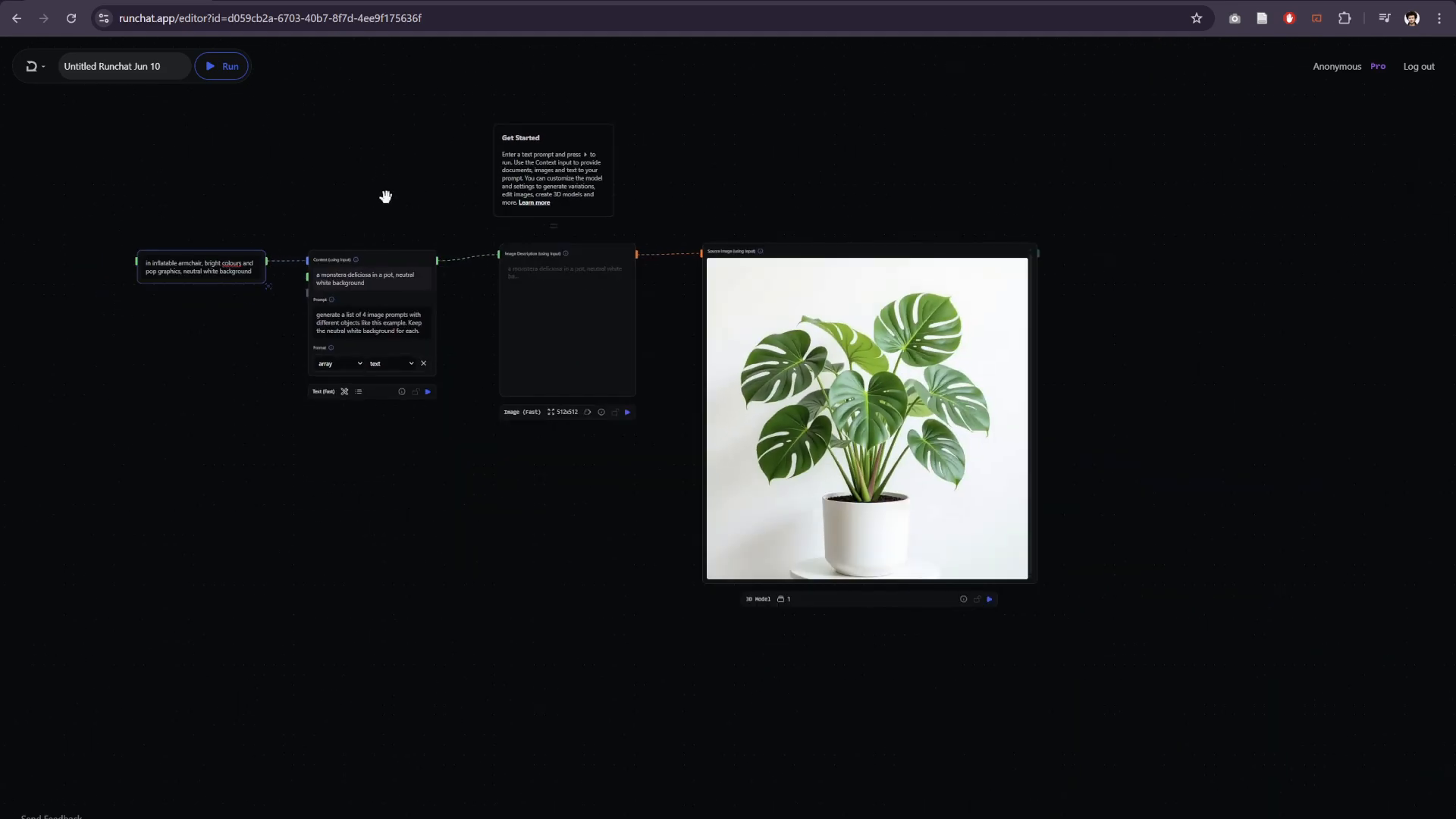
pyautogui.click(225, 66)
pyautogui.scroll(2, 384, 179)
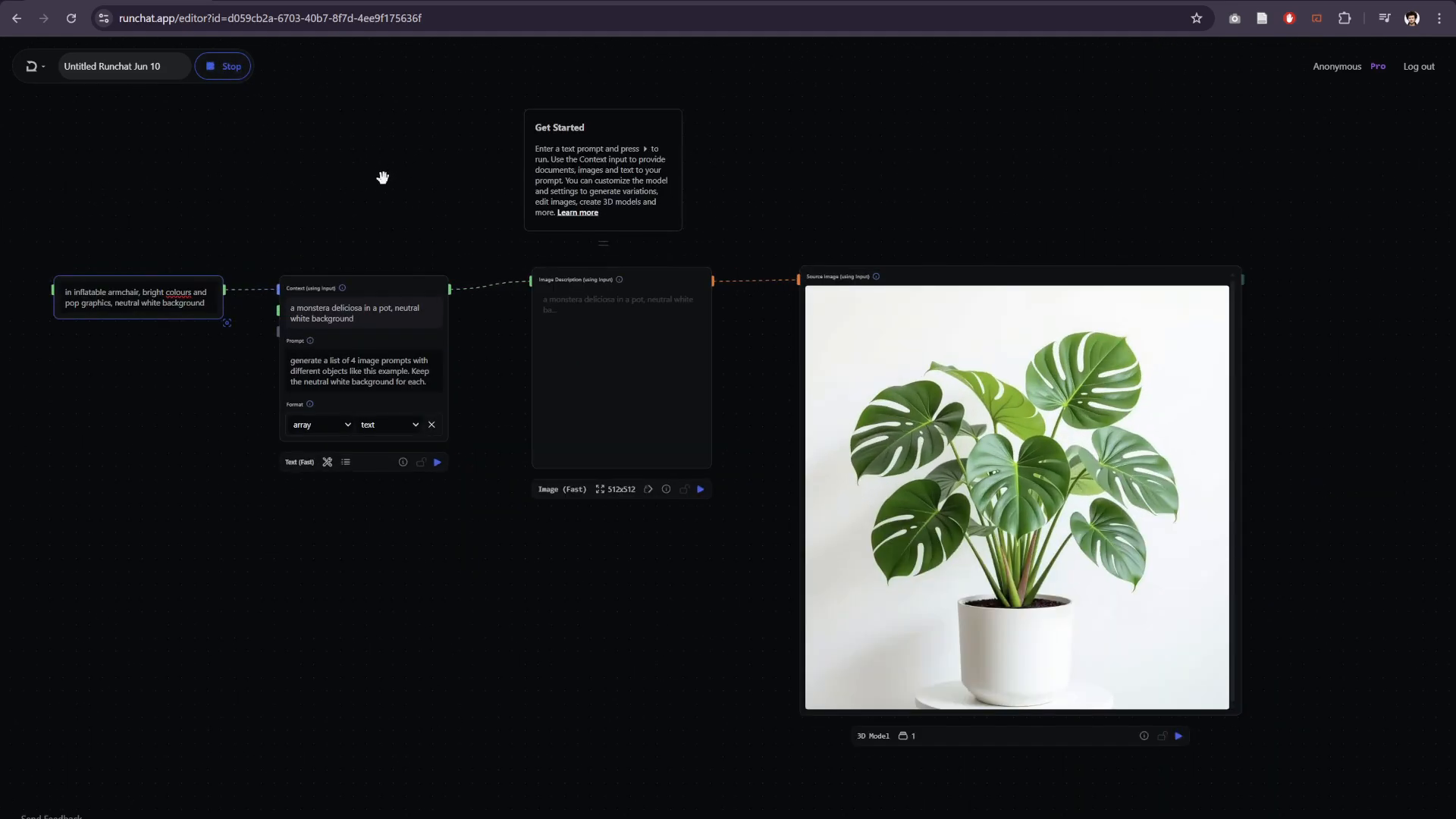
# - Examine the new prompts in the Text (Fast) node, the furniture images in the Image (Fast) node and the 3D Model node's progress
pyautogui.moveTo(383, 179); pyautogui.dragTo(361, 146)
pyautogui.scroll(2, 453, 231)
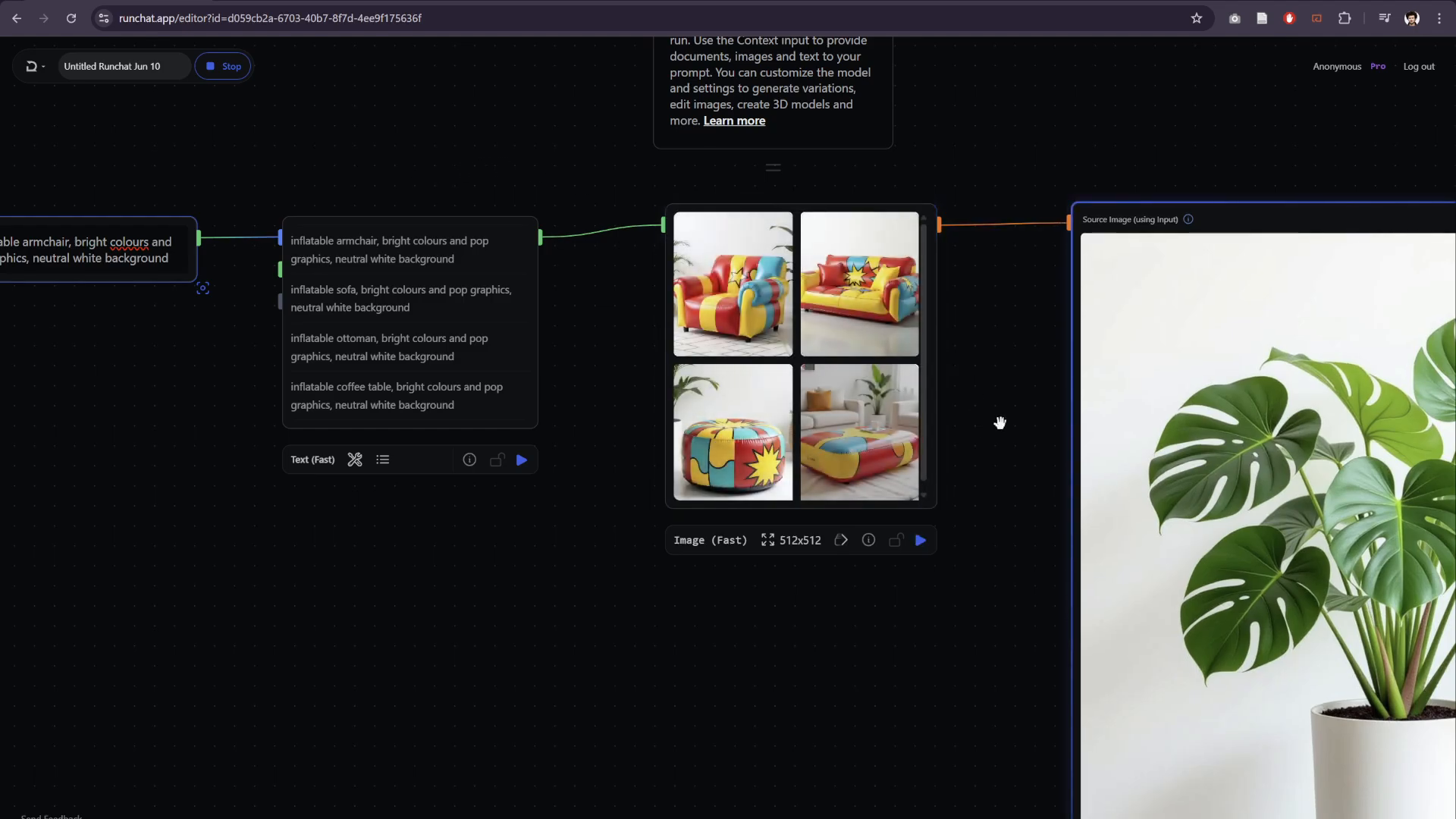
pyautogui.moveTo(997, 422); pyautogui.dragTo(890, 403)
pyautogui.scroll(3, 893, 398)
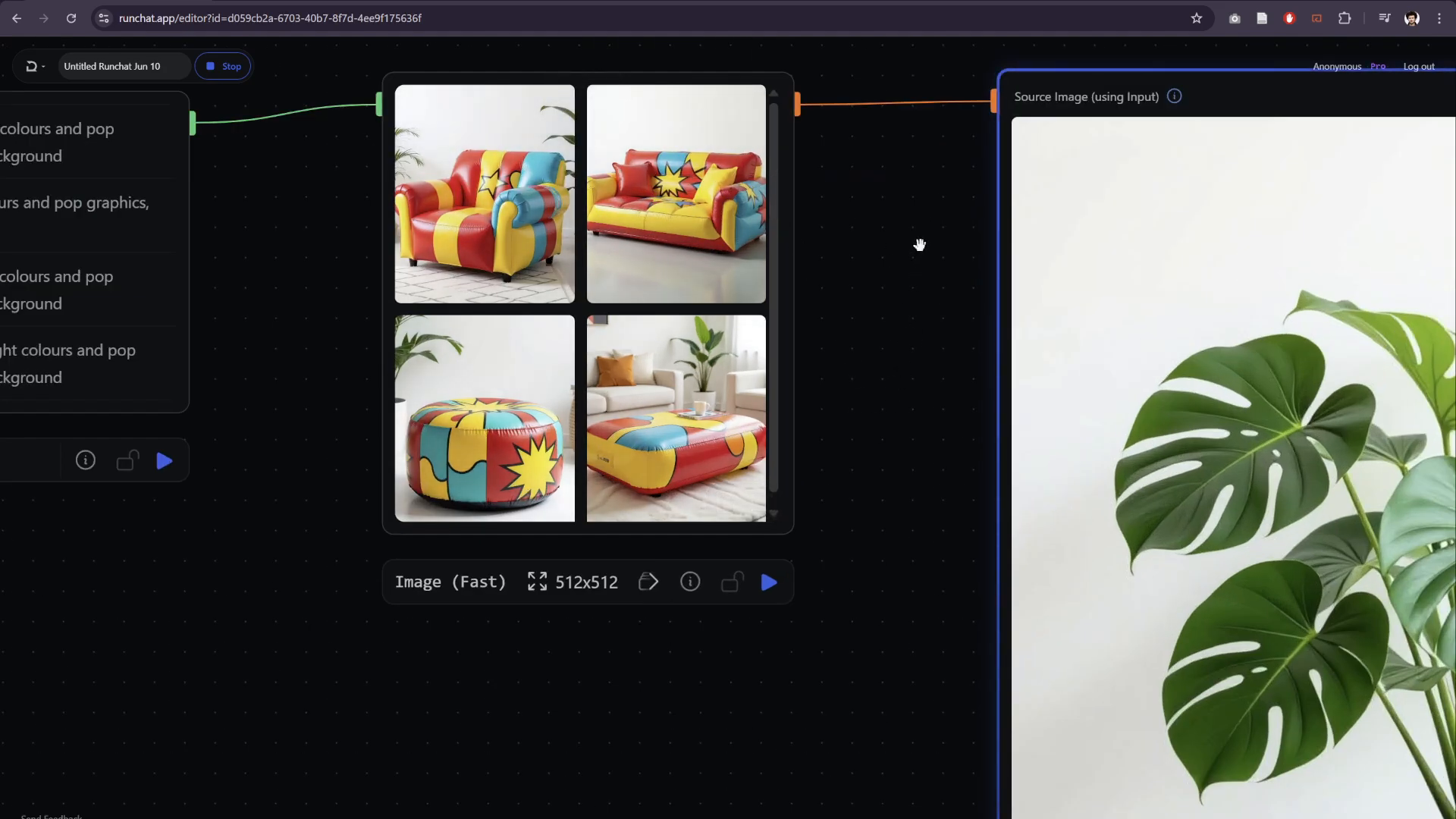
pyautogui.scroll(-2, 920, 245)
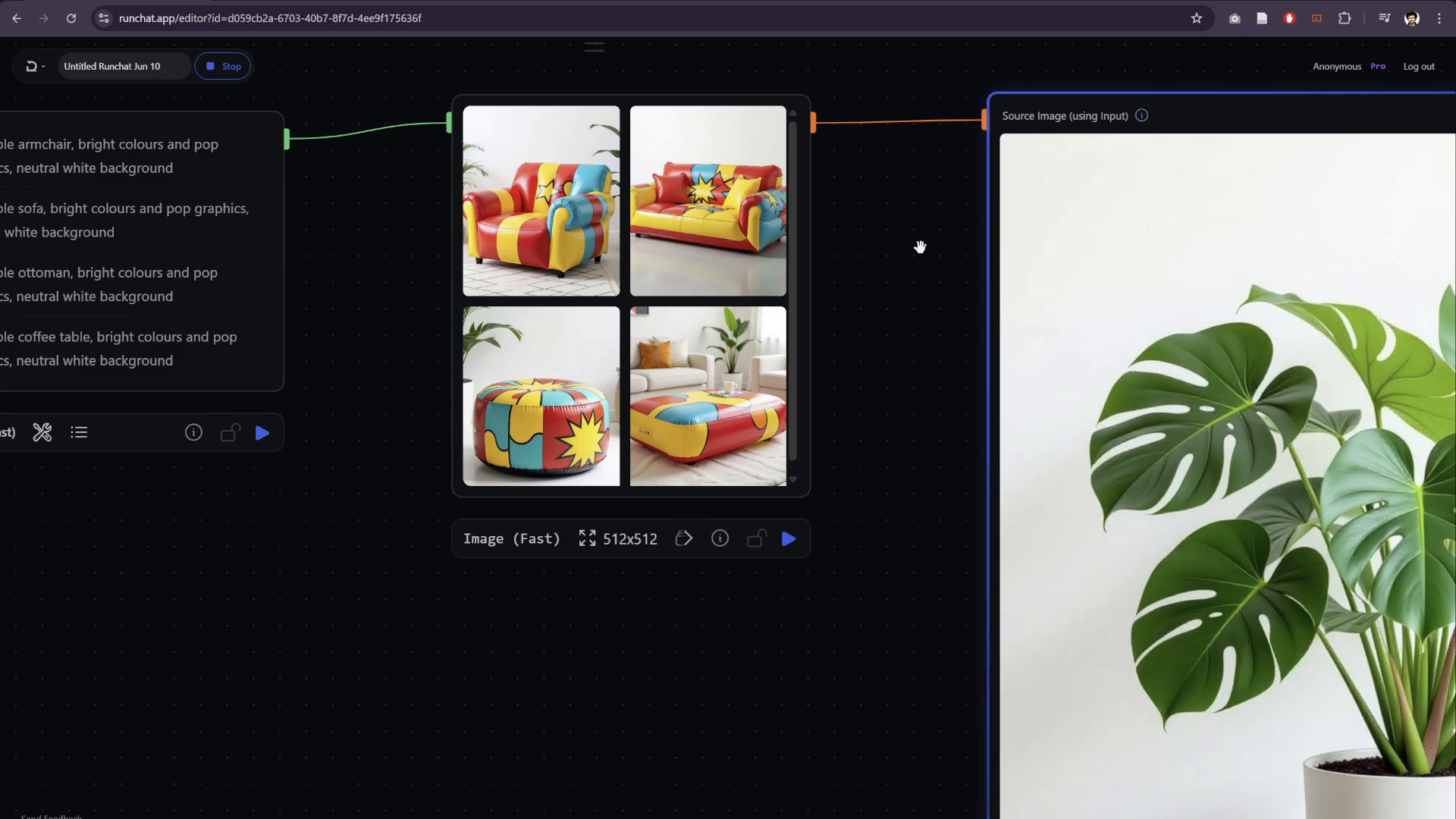
pyautogui.scroll(2, 919, 247)
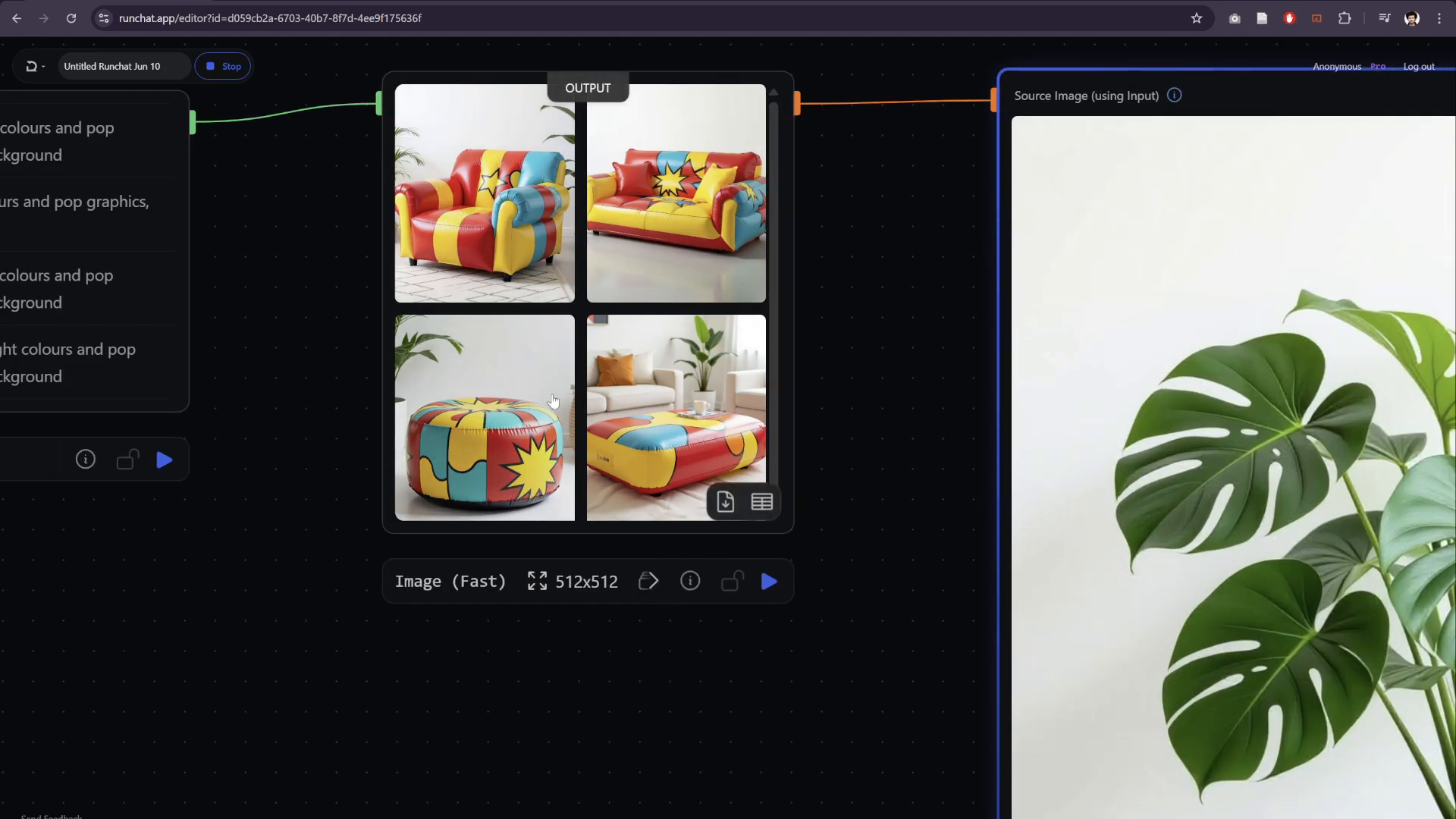
pyautogui.moveTo(238, 217); pyautogui.dragTo(487, 291)
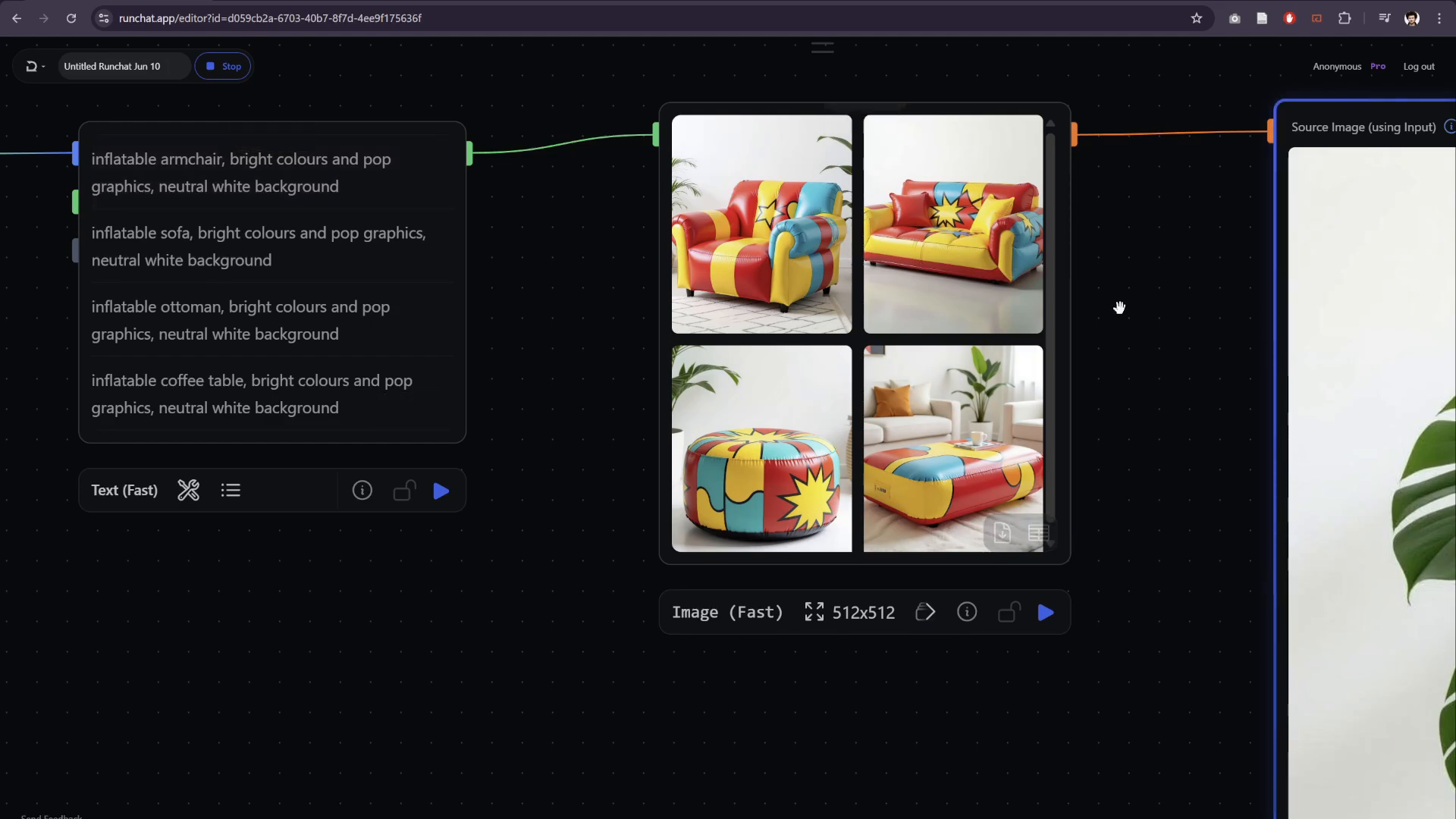
pyautogui.moveTo(1120, 308); pyautogui.dragTo(518, 274)
pyautogui.scroll(-3, 478, 338)
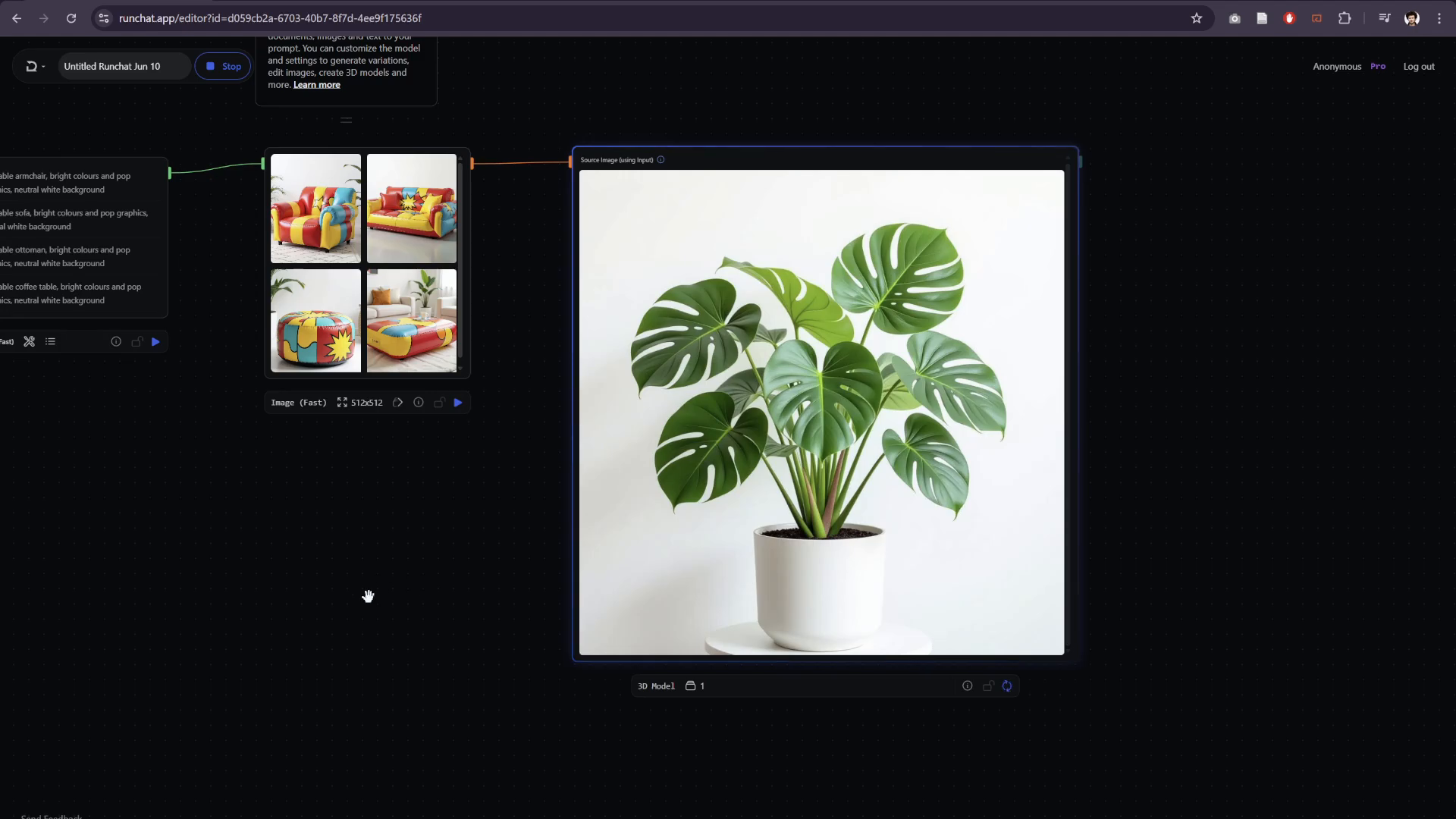
pyautogui.scroll(-2, 328, 604)
pyautogui.moveTo(326, 604); pyautogui.dragTo(613, 622)
pyautogui.scroll(2, 613, 621)
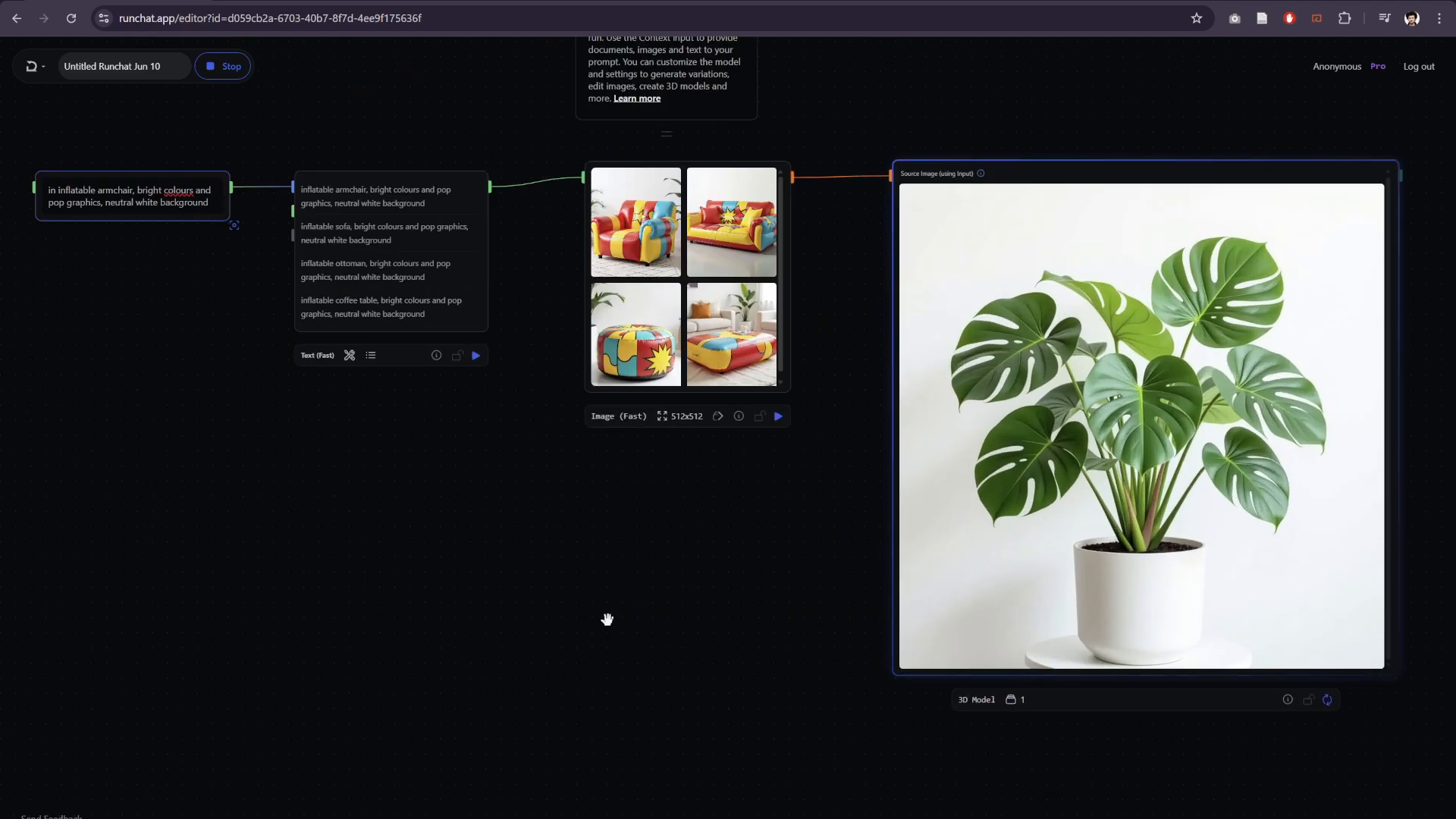